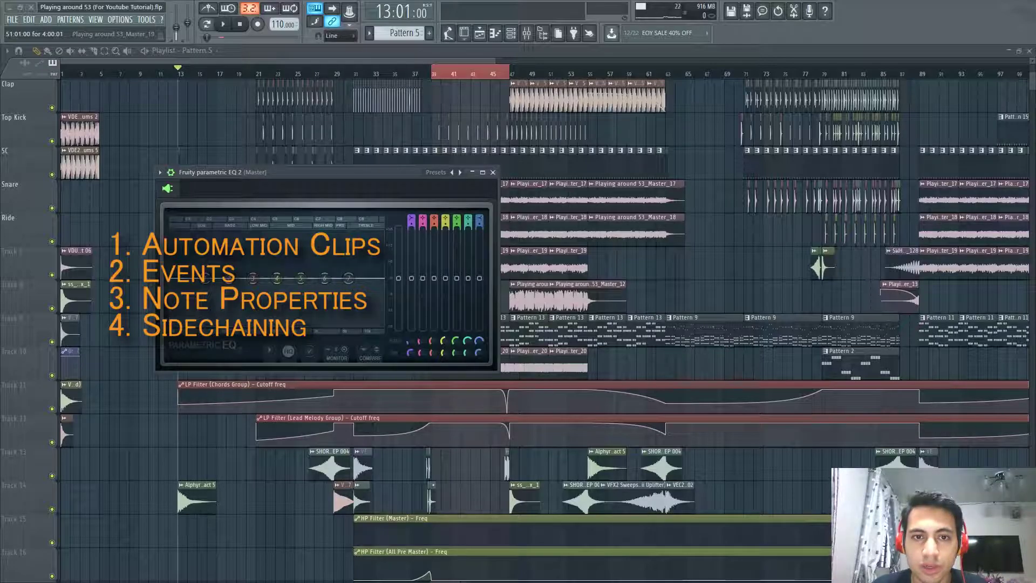
# Close the Fruity parametric EQ 2 window and survey the automation clips laid out across the playlist tracks.
pyautogui.press('Escape')
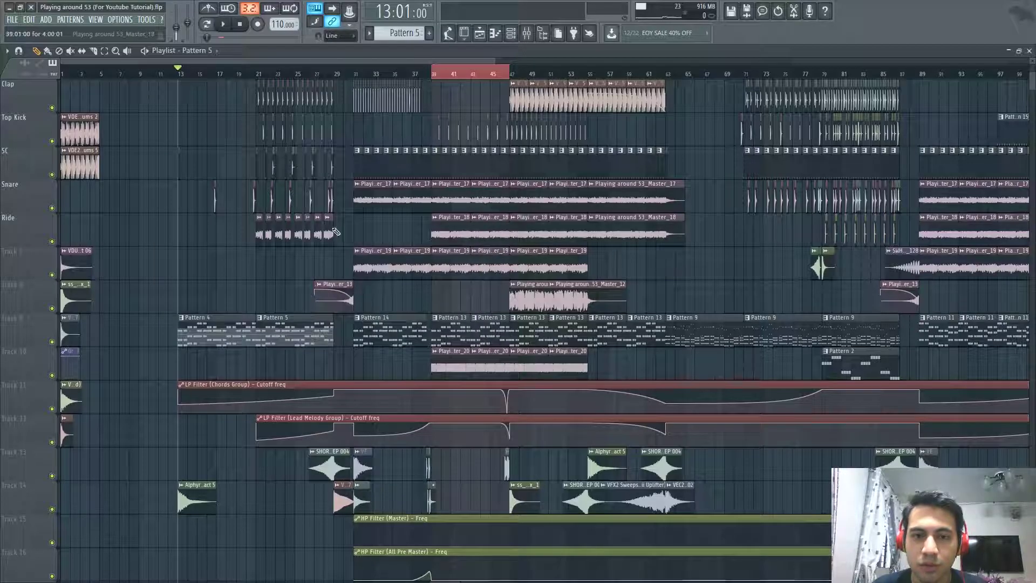
pyautogui.scroll(-3, 167, 279)
pyautogui.scroll(1, 167, 279)
pyautogui.scroll(-3, 170, 279)
pyautogui.click(265, 184)
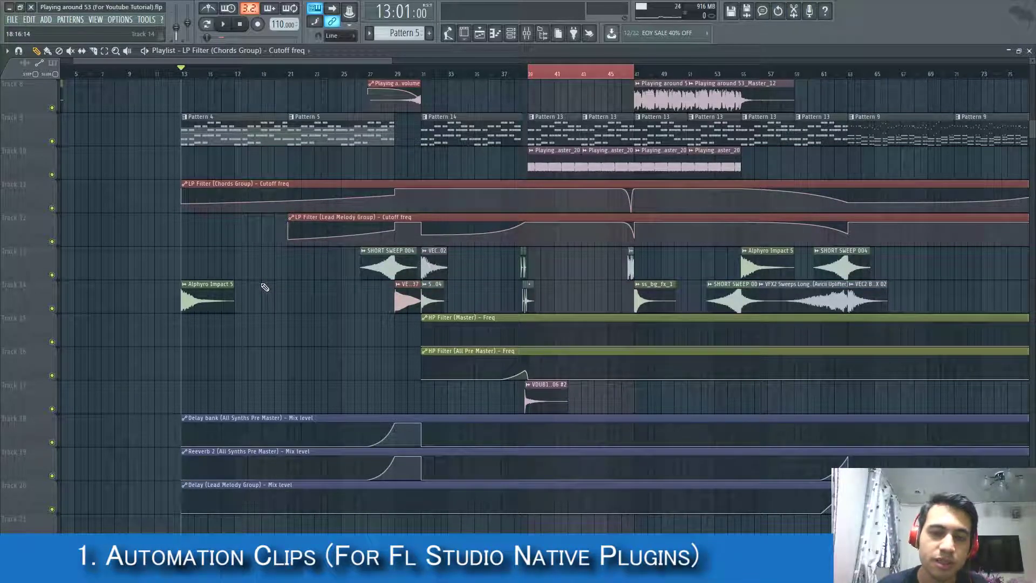
pyautogui.scroll(-3, 273, 276)
pyautogui.scroll(2, 273, 276)
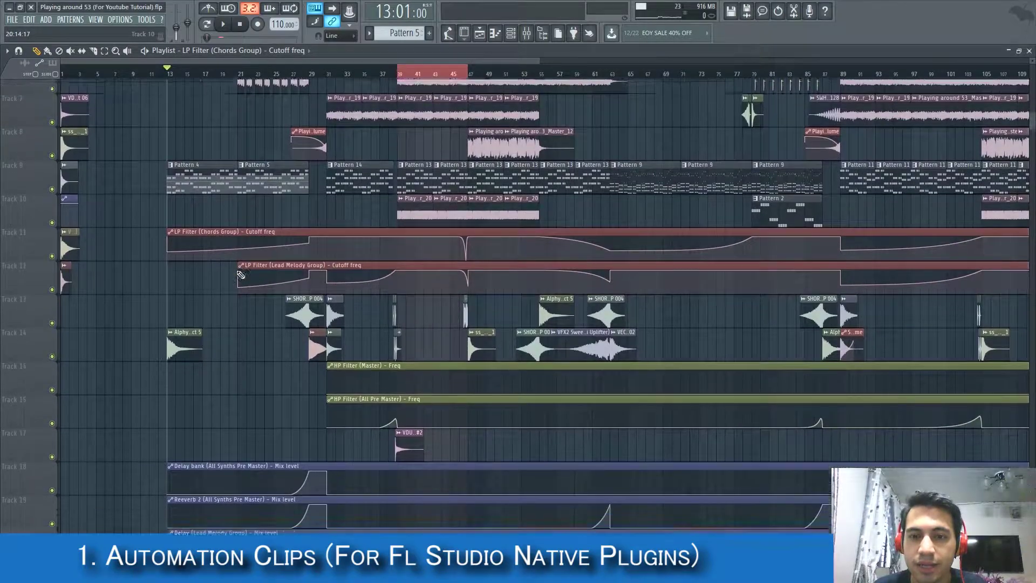
pyautogui.scroll(3, 241, 275)
pyautogui.scroll(2, 111, 310)
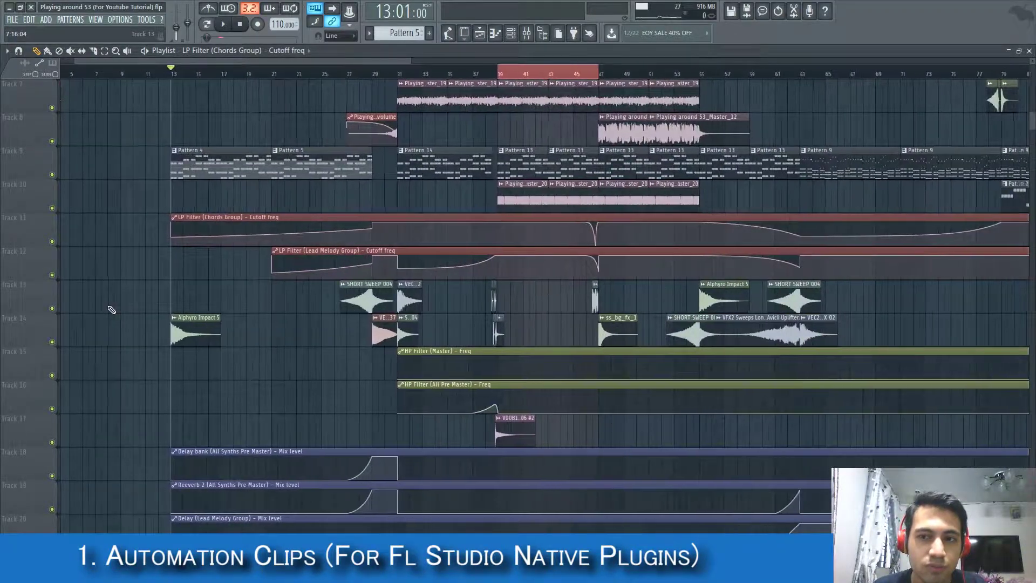
pyautogui.scroll(-2, 113, 305)
pyautogui.scroll(-2, 317, 176)
pyautogui.scroll(2, 158, 248)
pyautogui.scroll(1, 160, 249)
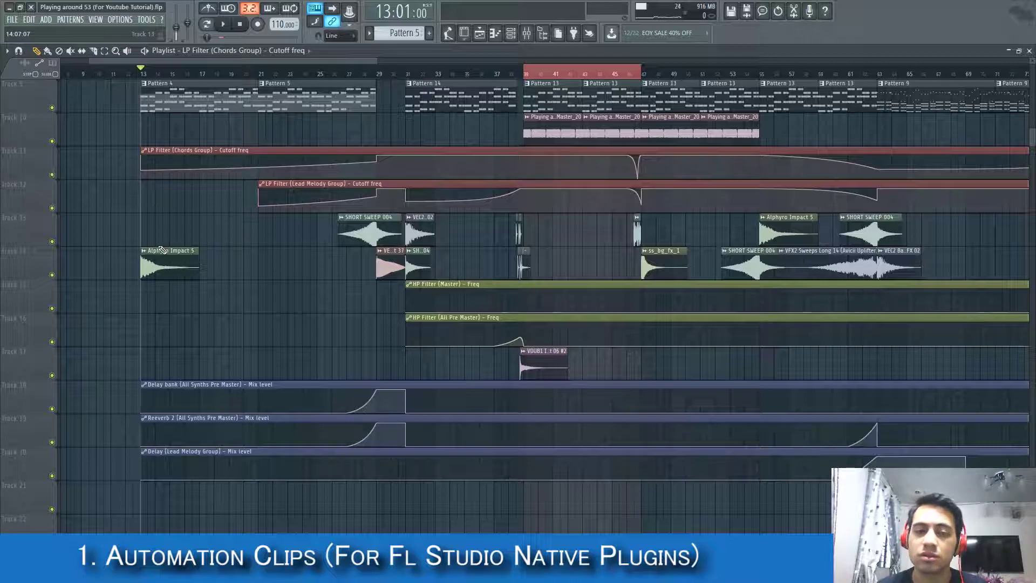
pyautogui.scroll(5, 211, 264)
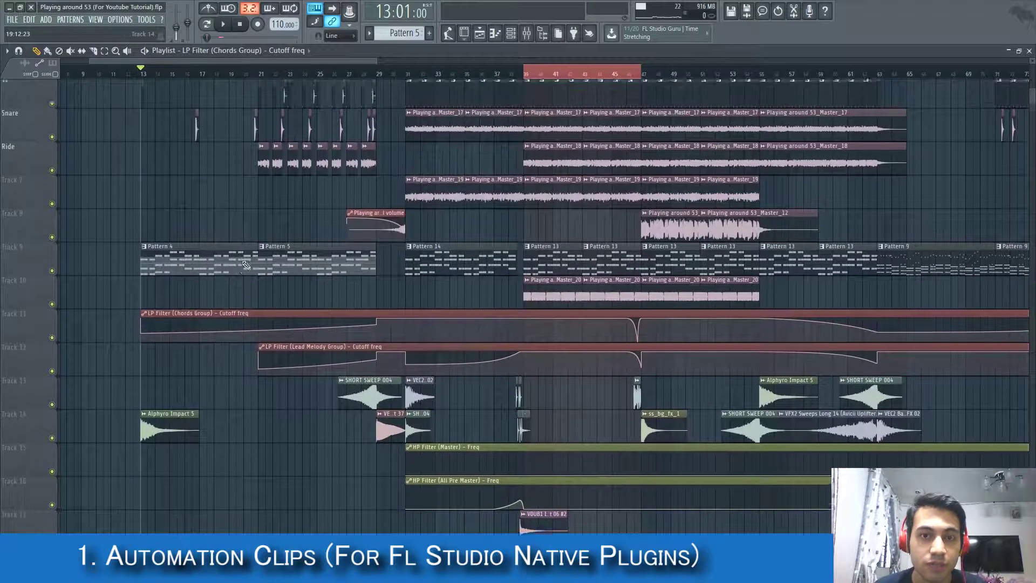
# Examine the LP Filter (Chords Group) cutoff automation clip on Track 11 from bar 13 alongside the chord patterns.
pyautogui.scroll(-3, 217, 215)
pyautogui.scroll(-1, 206, 211)
pyautogui.scroll(-1, 208, 211)
pyautogui.scroll(2, 260, 254)
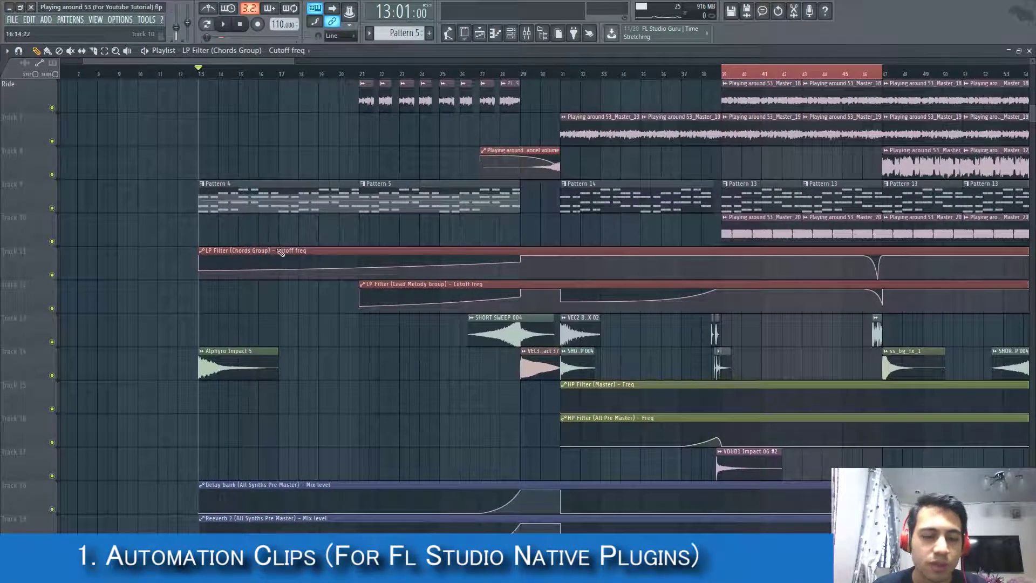
pyautogui.scroll(-1, 274, 255)
pyautogui.scroll(-1, 263, 226)
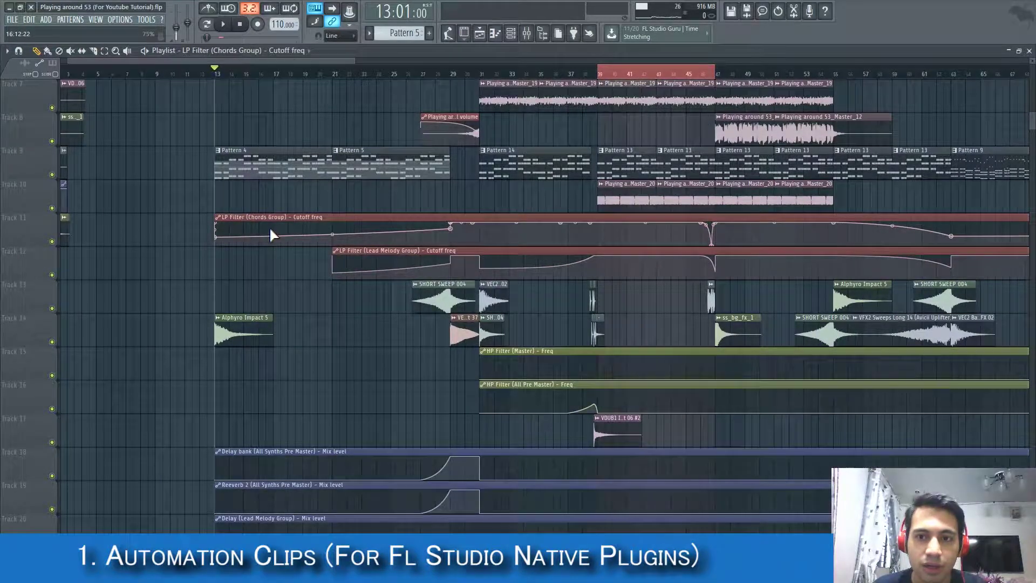
pyautogui.scroll(4, 254, 229)
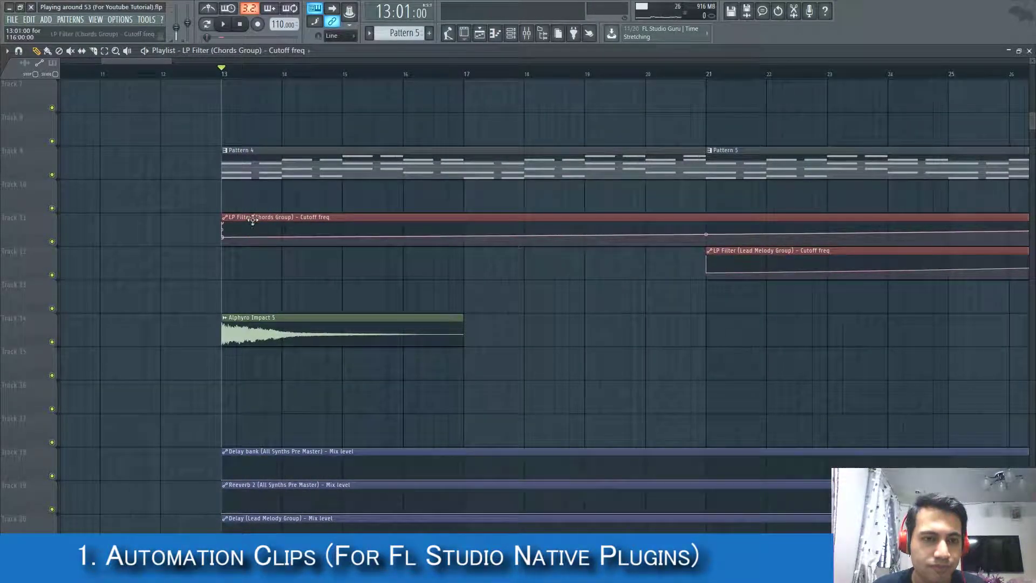
pyautogui.scroll(1, 246, 229)
pyautogui.scroll(-1, 245, 230)
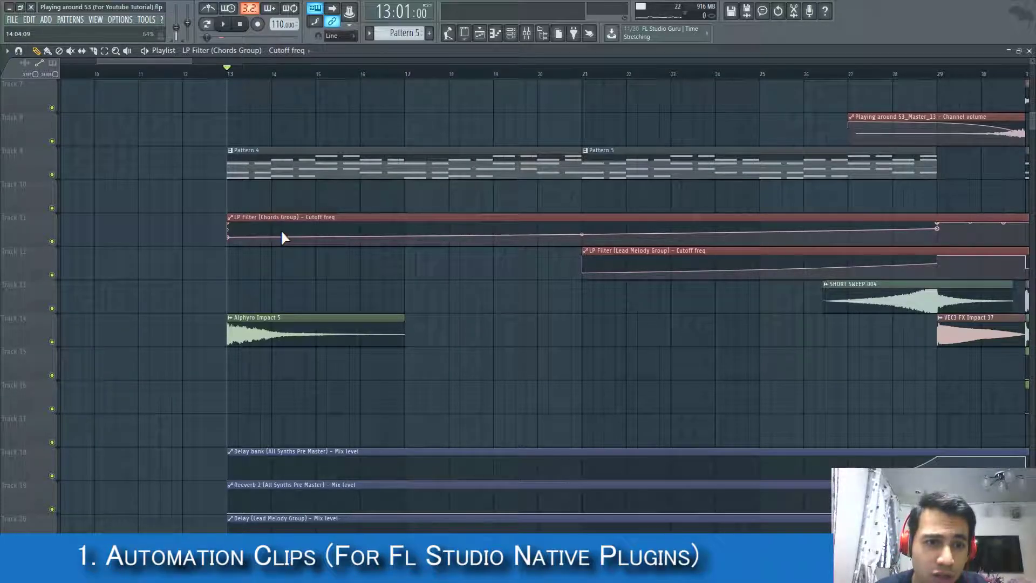
pyautogui.scroll(2, 284, 225)
pyautogui.scroll(-3, 270, 230)
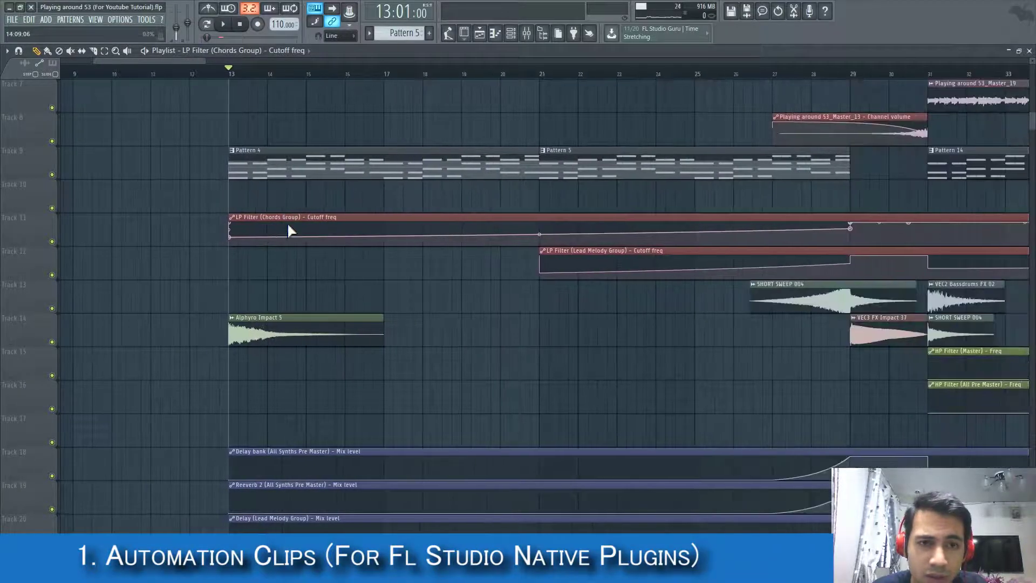
pyautogui.scroll(-2, 291, 169)
pyautogui.scroll(4, 273, 180)
pyautogui.scroll(3, 268, 183)
pyautogui.scroll(-3, 281, 180)
# Play the song from bar 13 and again from bar 17 to hear the chords filter automation, and stop playback.
pyautogui.press('space')
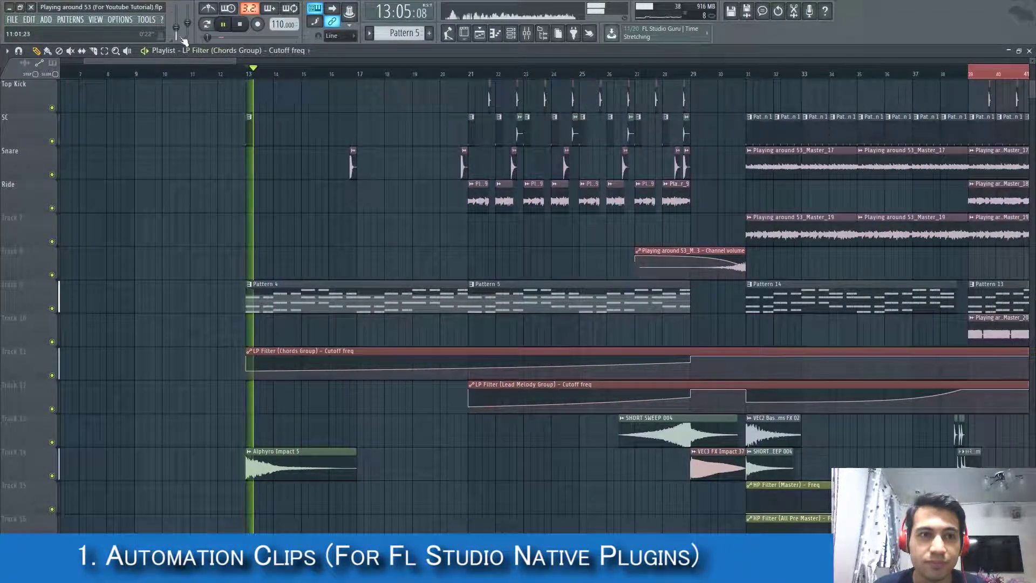
pyautogui.click(360, 74)
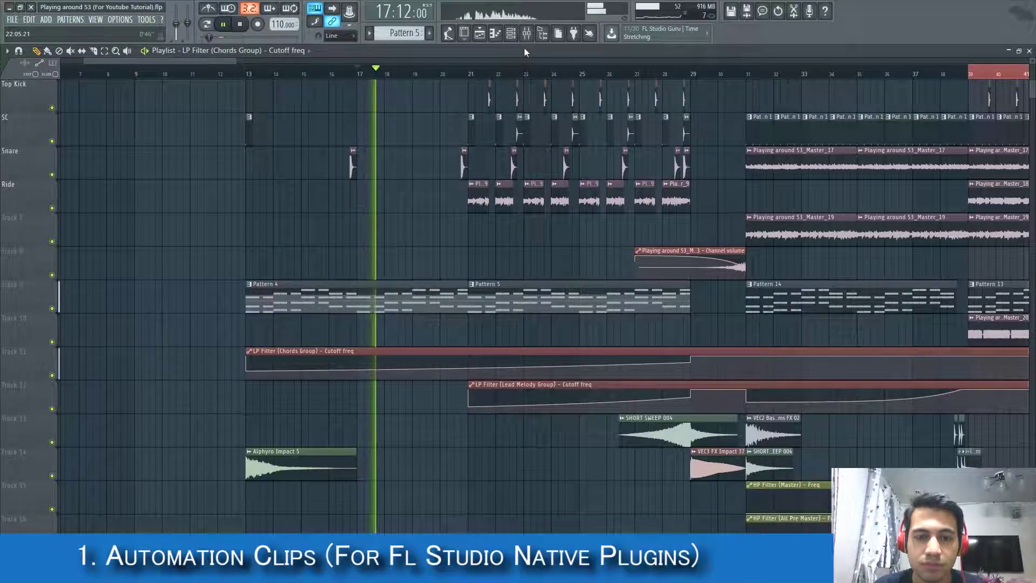
pyautogui.click(528, 34)
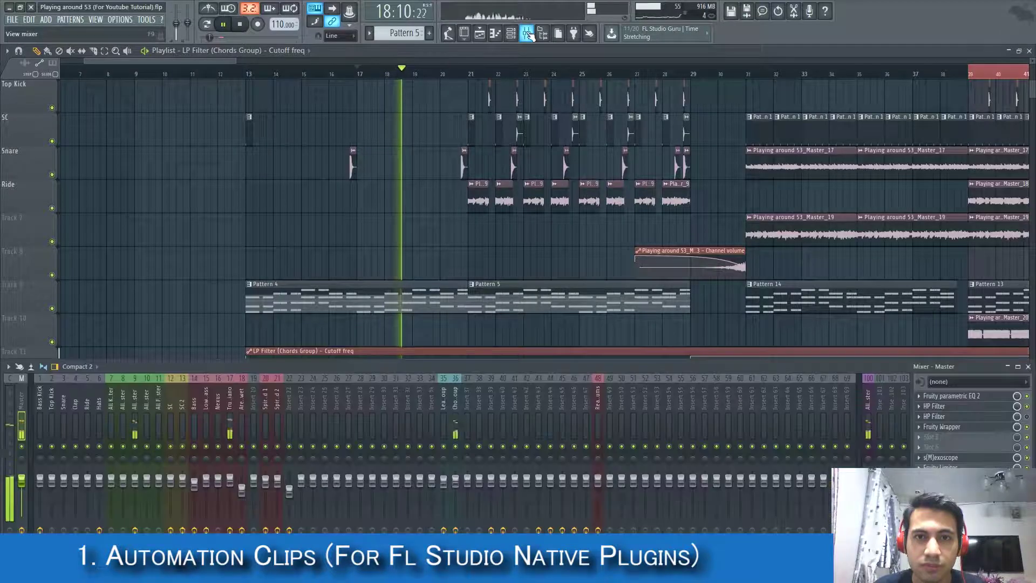
pyautogui.press('F9')
pyautogui.press('space')
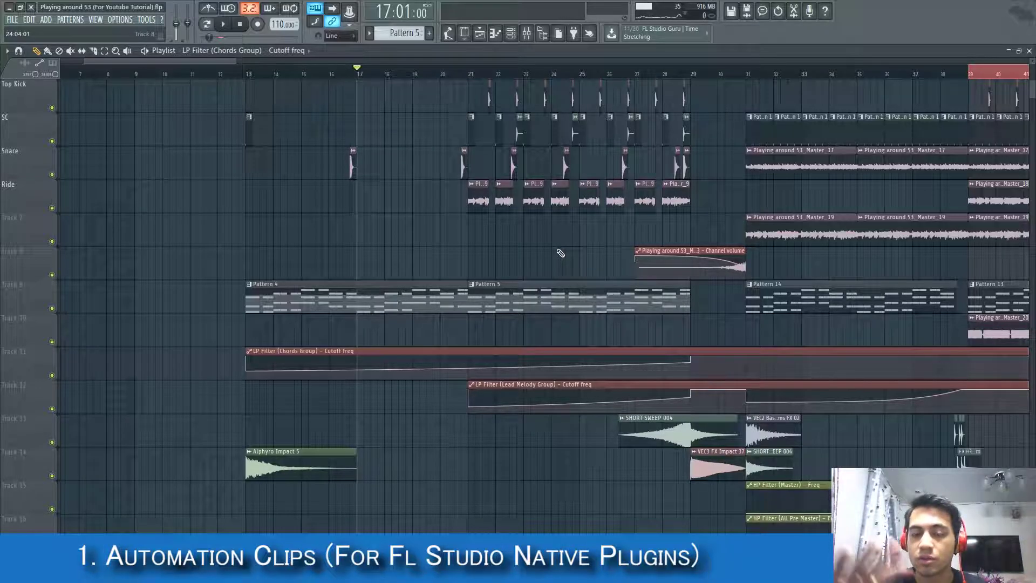
# Mute Track 11, which holds the LP Filter (Chords Group) cutoff automation clip.
pyautogui.scroll(-2, 526, 365)
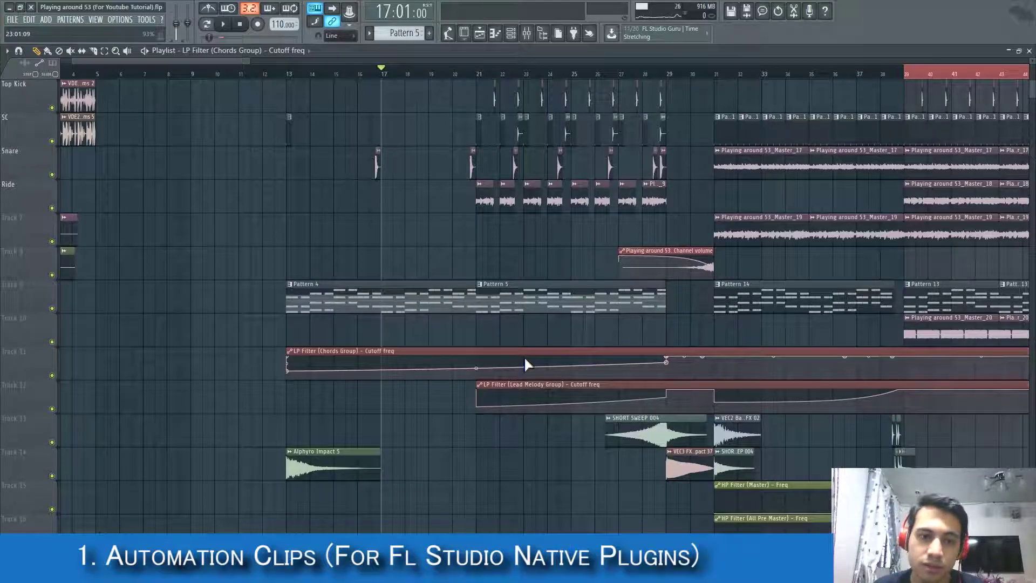
pyautogui.scroll(-1, 424, 264)
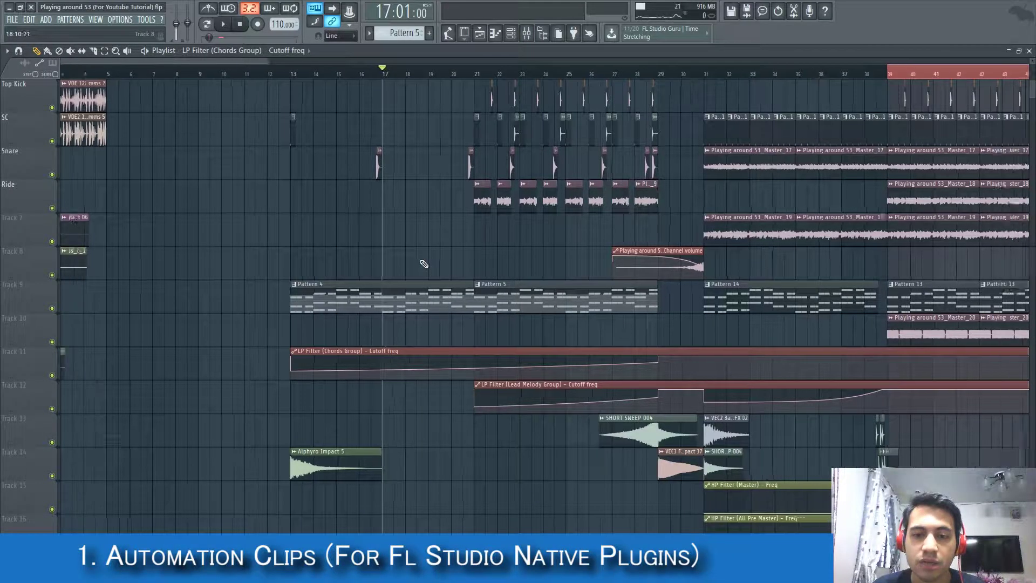
pyautogui.scroll(-1, 424, 265)
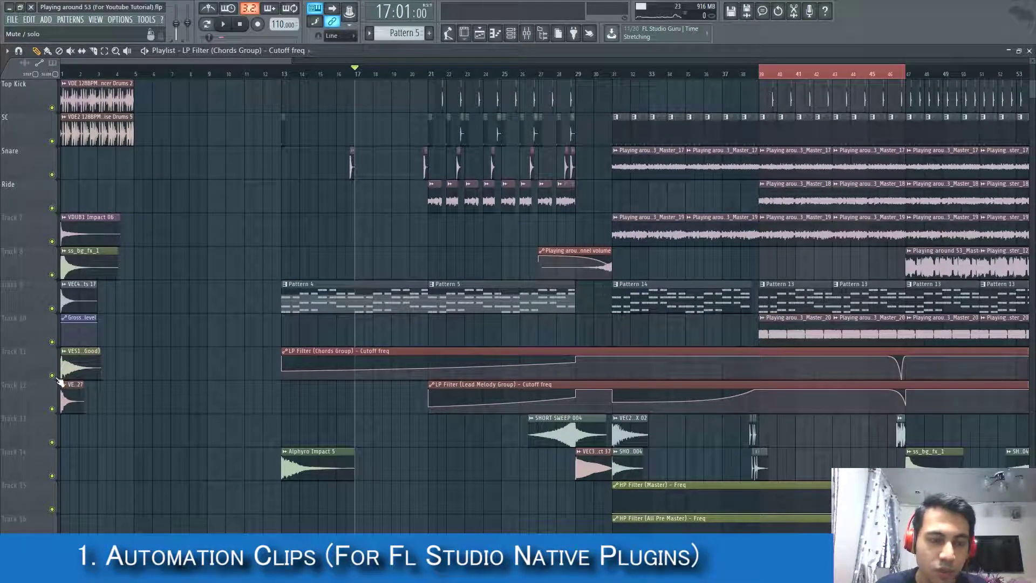
pyautogui.click(53, 376)
# Show the mixer and play the song from bar 17 with the chords filter automation muted.
pyautogui.scroll(-2, 474, 287)
pyautogui.scroll(-3, 474, 288)
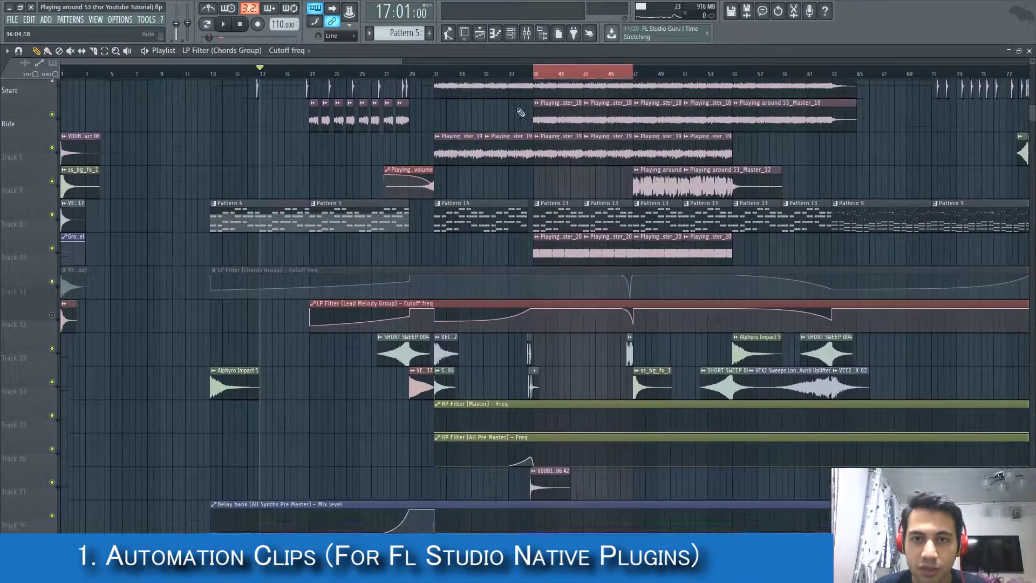
pyautogui.click(530, 37)
pyautogui.scroll(3, 283, 181)
pyautogui.scroll(2, 284, 180)
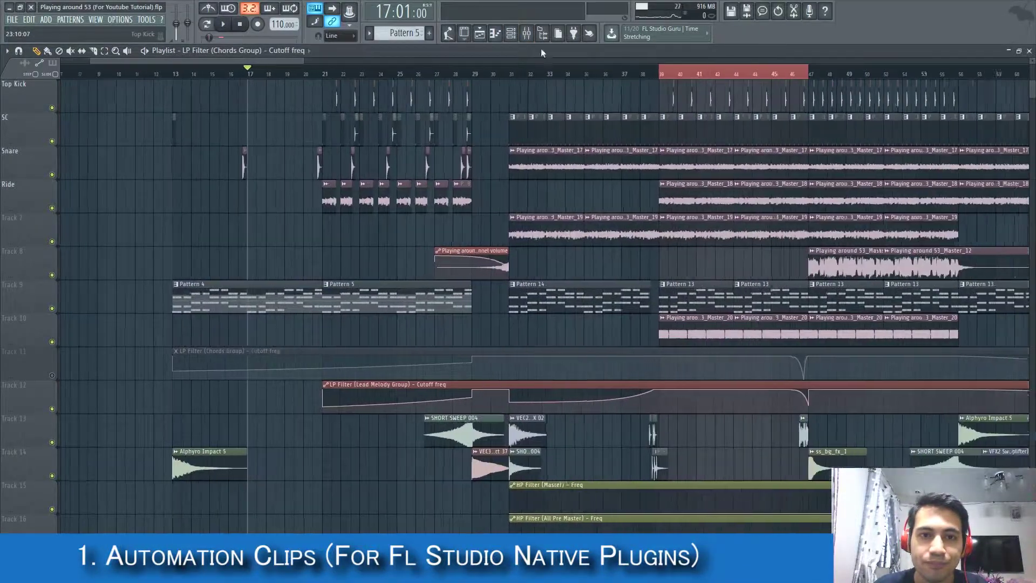
pyautogui.click(536, 33)
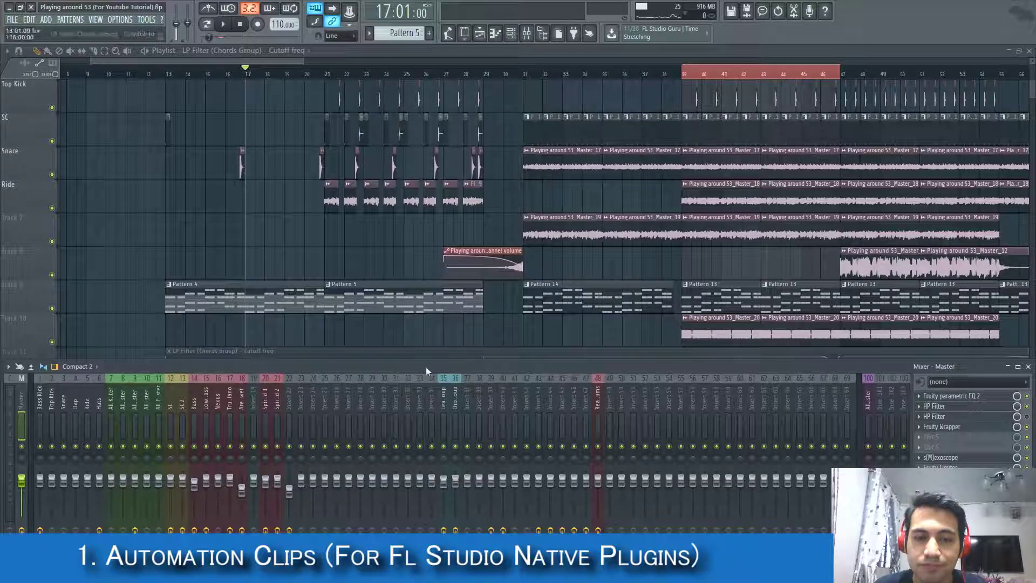
pyautogui.press('space')
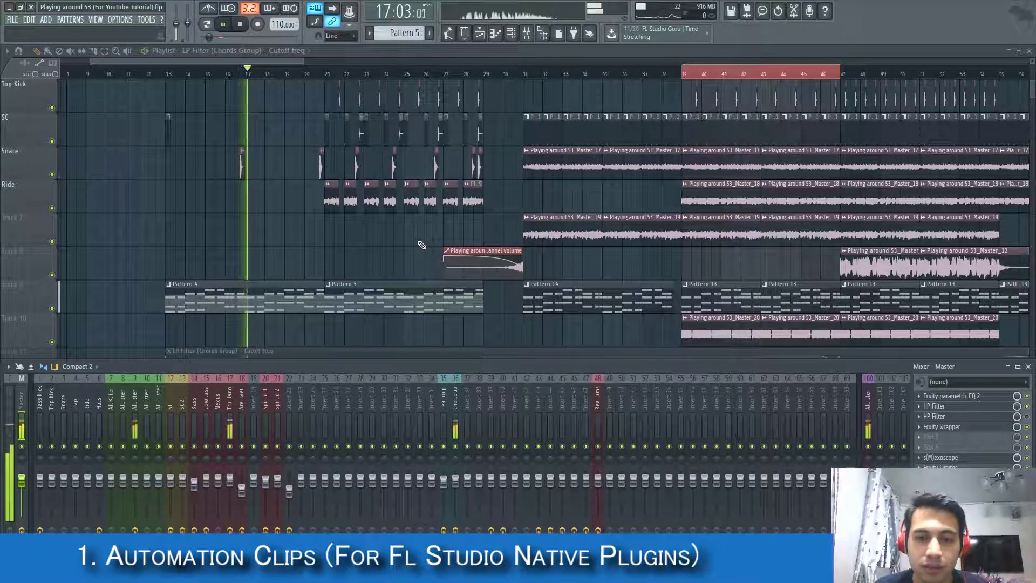
# Open the LP Filter plugin on the Chords Group mixer track and close that track's Fruity parametric EQ 2 window.
pyautogui.click(454, 395)
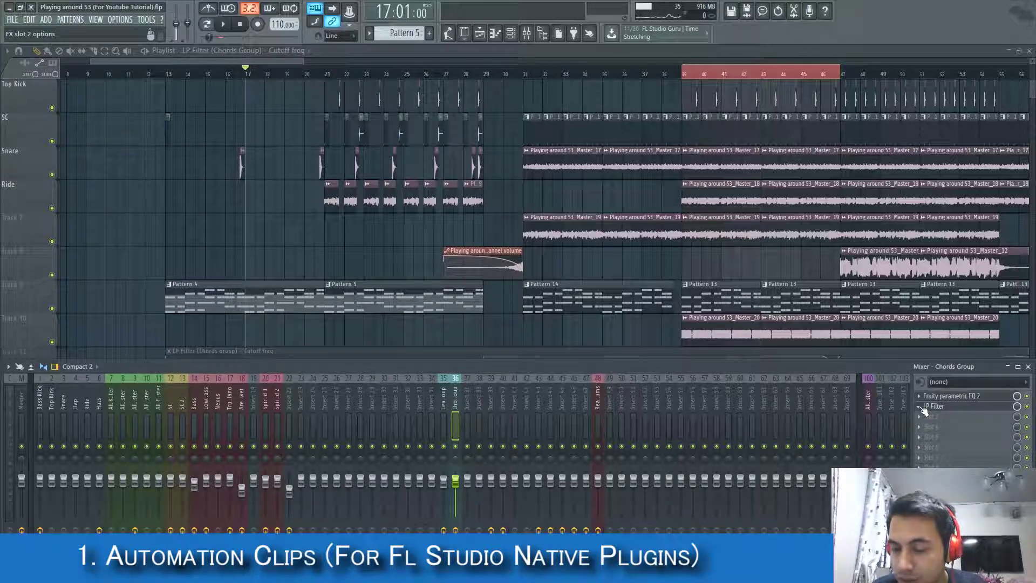
pyautogui.click(954, 408)
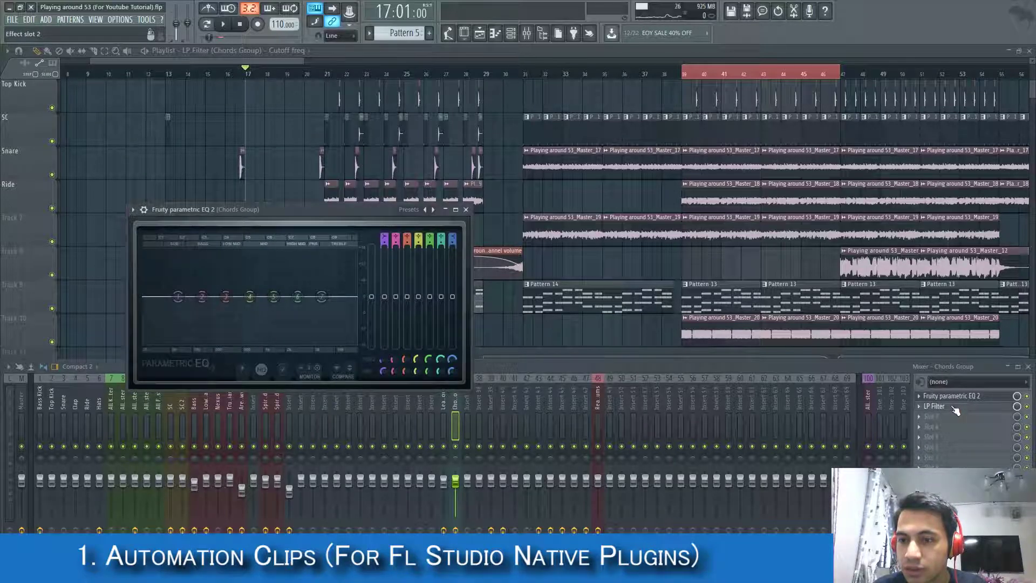
pyautogui.click(955, 410)
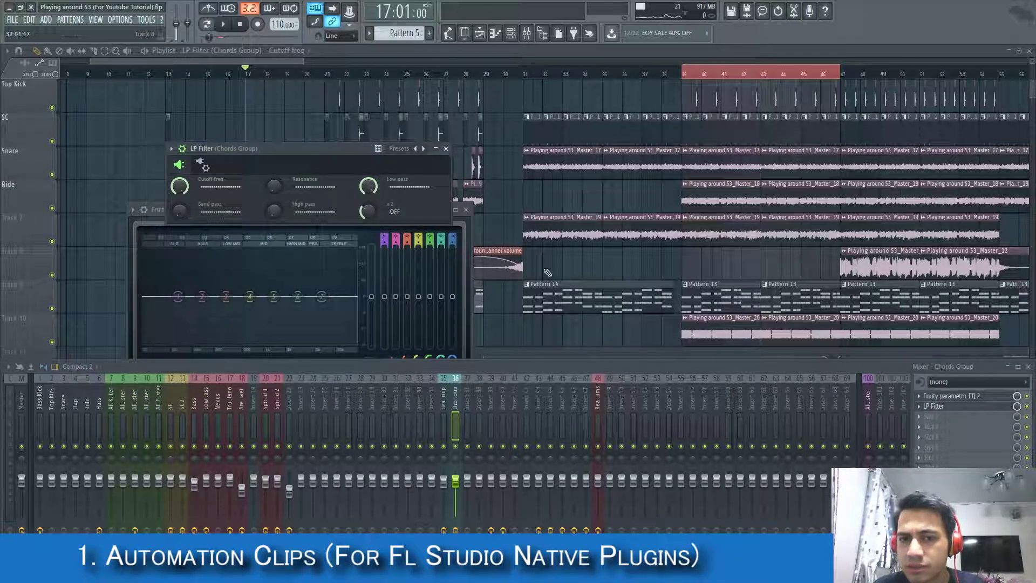
pyautogui.click(467, 219)
pyautogui.click(466, 209)
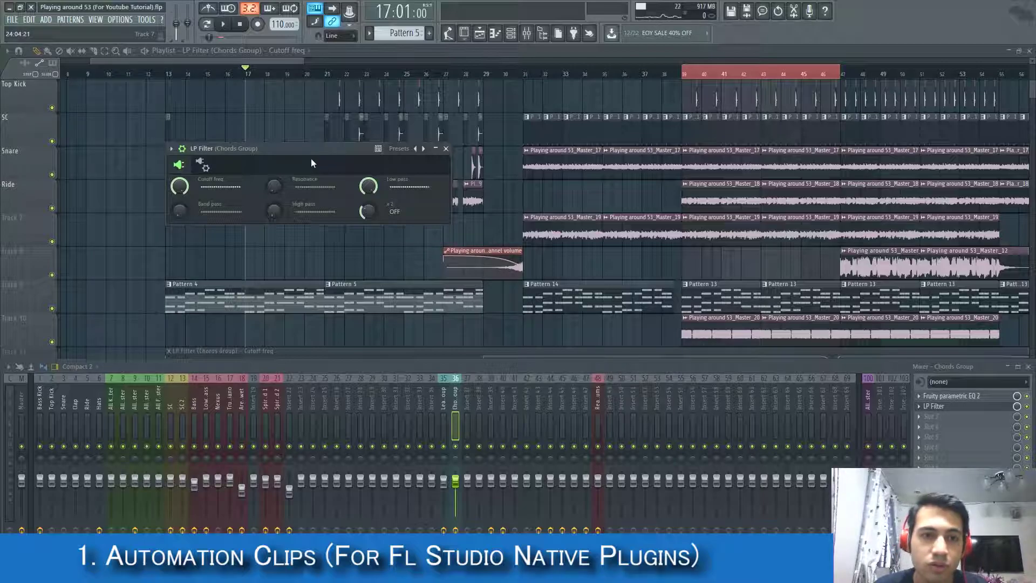
# Lower the cutoff frequency of the Chords Group LP Filter and create an automation clip for that control.
pyautogui.moveTo(305, 149); pyautogui.dragTo(325, 139)
pyautogui.moveTo(200, 180); pyautogui.dragTo(200, 178)
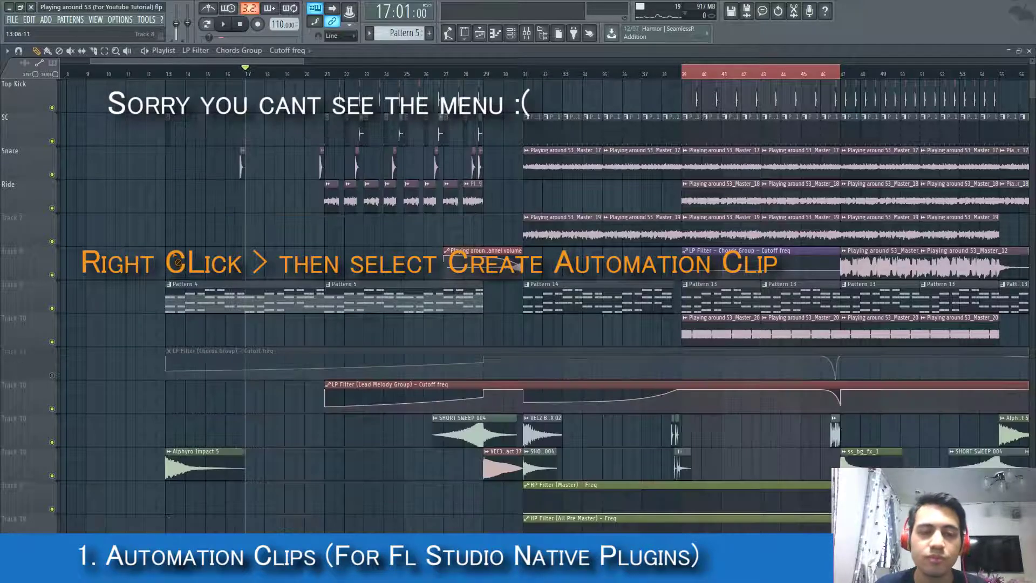
# Move the new LP Filter cutoff automation clip to Track 17 so that it starts at bar 13.
pyautogui.scroll(-3, 505, 238)
pyautogui.scroll(-5, 358, 209)
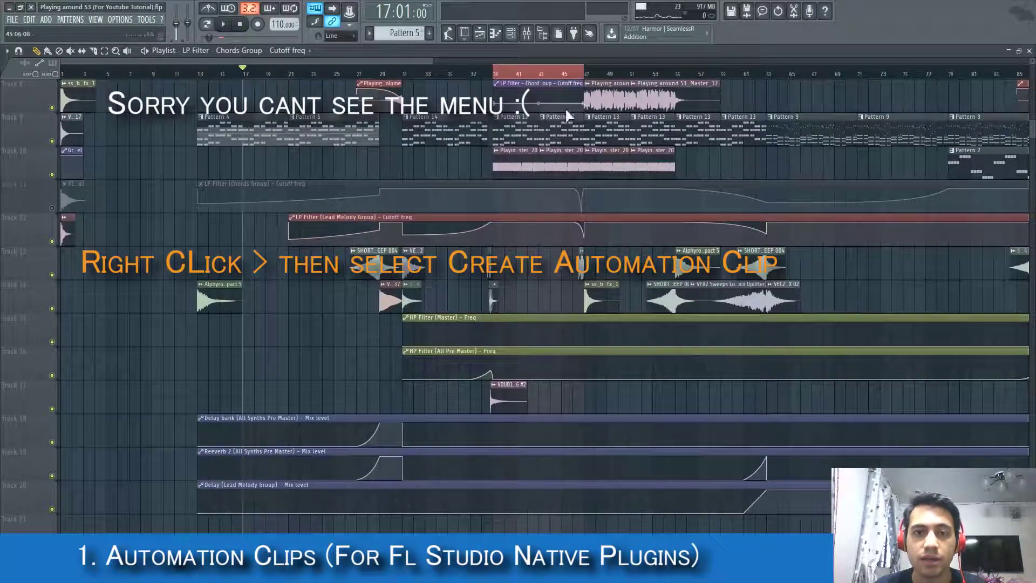
pyautogui.scroll(2, 565, 107)
pyautogui.moveTo(539, 161); pyautogui.dragTo(235, 470)
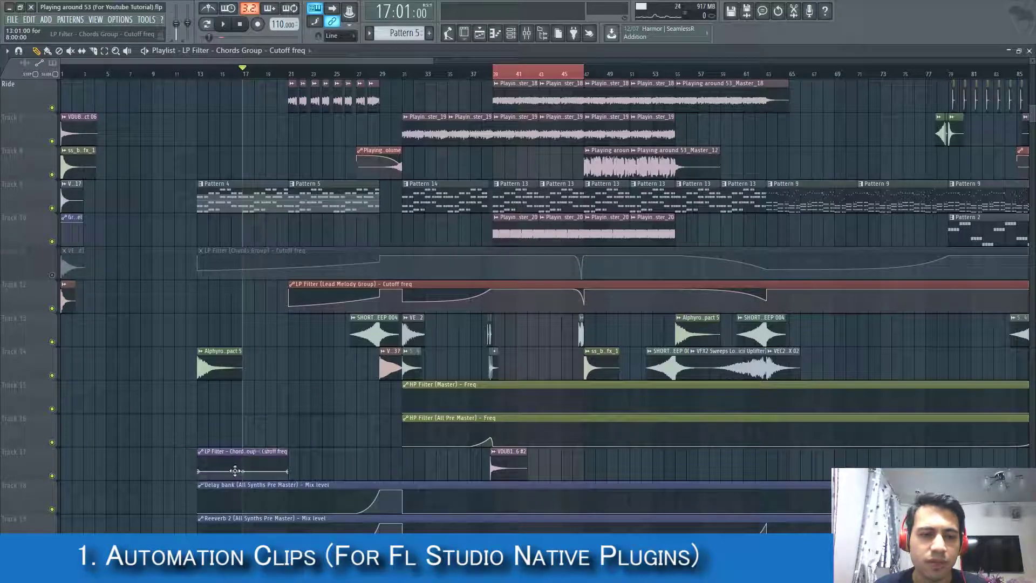
# Extend the cutoff automation clip on Track 17 to bar 31, making it 18 bars long.
pyautogui.scroll(-2, 183, 414)
pyautogui.scroll(3, 160, 379)
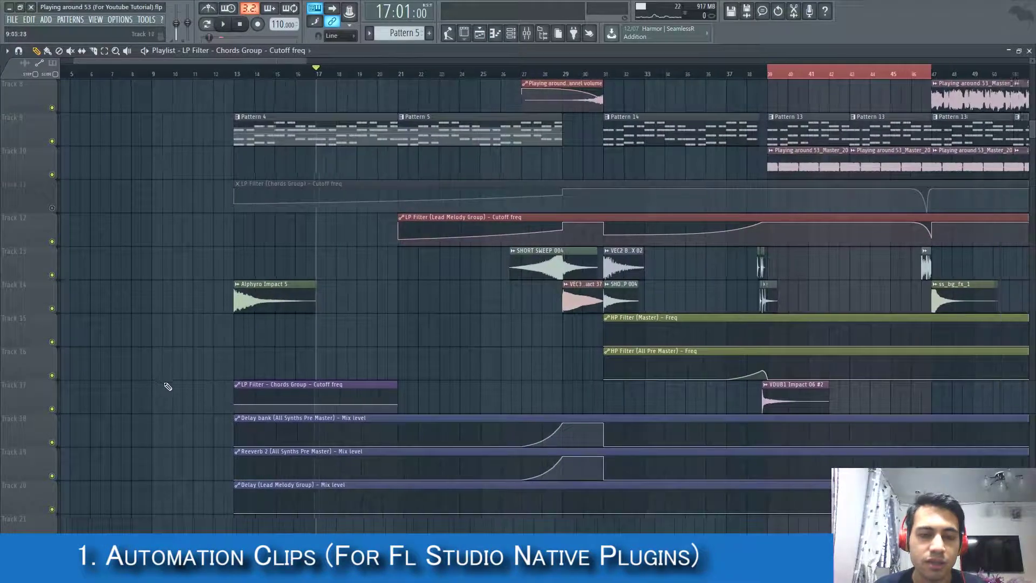
pyautogui.scroll(-2, 167, 387)
pyautogui.scroll(2, 277, 347)
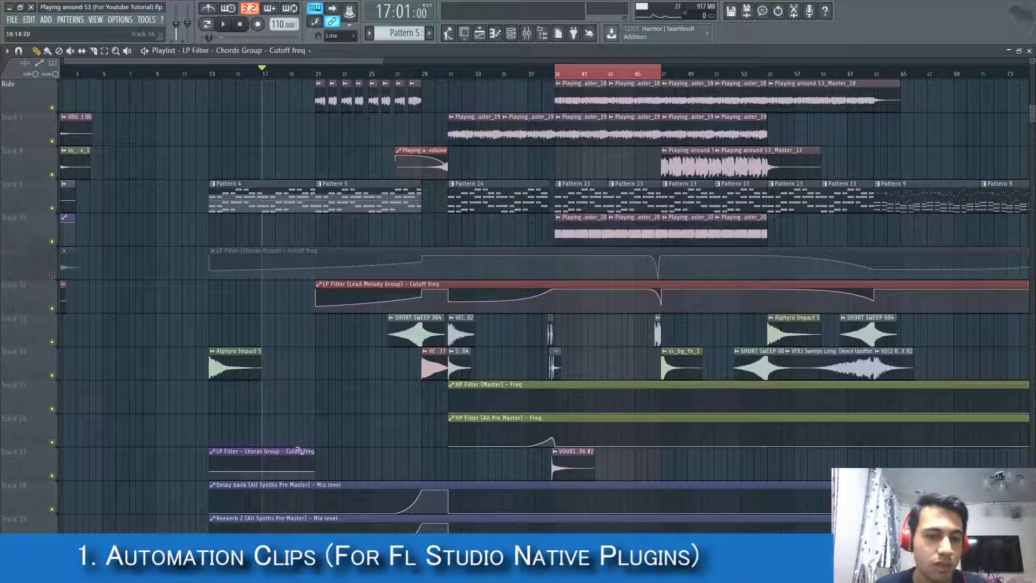
pyautogui.scroll(-2, 191, 407)
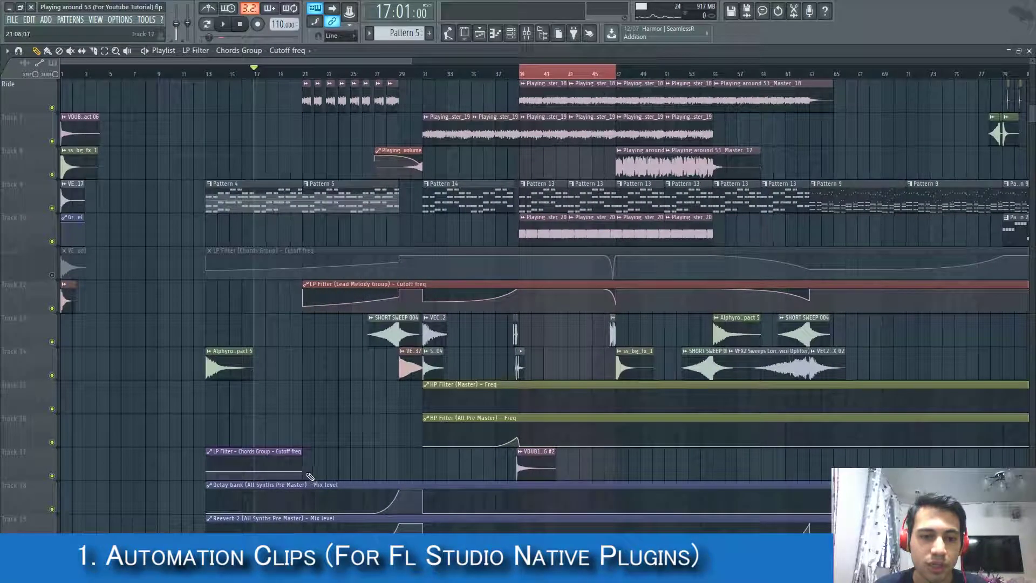
pyautogui.moveTo(304, 451); pyautogui.dragTo(422, 450)
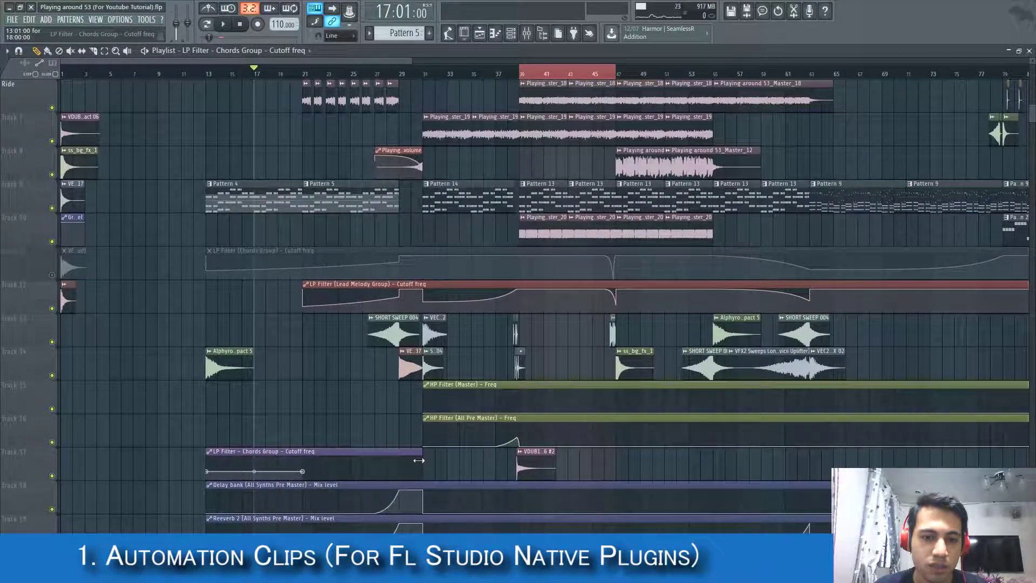
# Raise the cutoff automation point at bar 21 and bend the line leading to it into a gradually rising curve.
pyautogui.moveTo(305, 472); pyautogui.dragTo(260, 489)
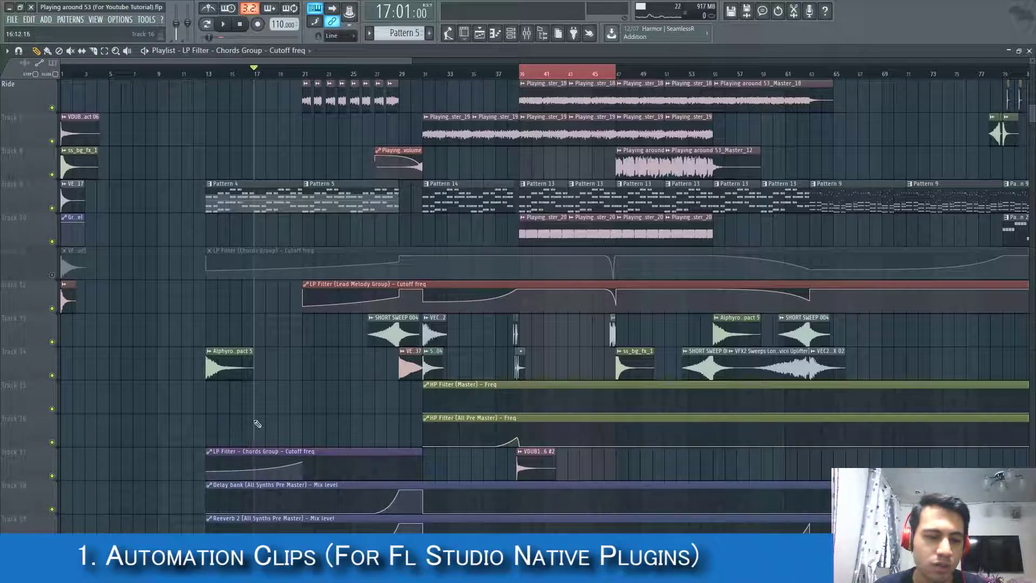
pyautogui.scroll(3, 183, 434)
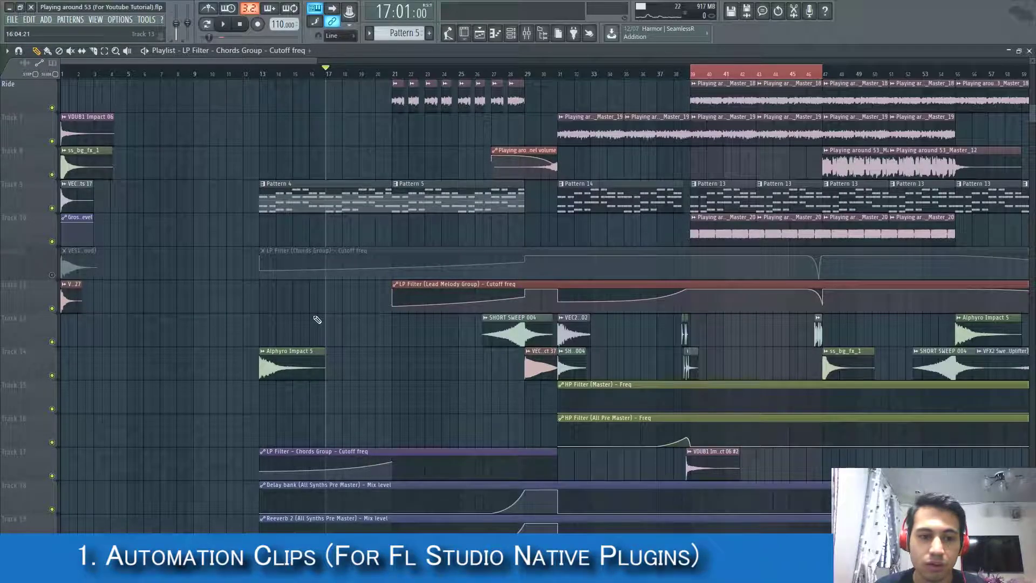
# Move the end point of the Track 17 cutoff automation curve to bar 29 and trim the clip to end there, with the playhead at bar 13.
pyautogui.click(259, 74)
pyautogui.scroll(1, 360, 241)
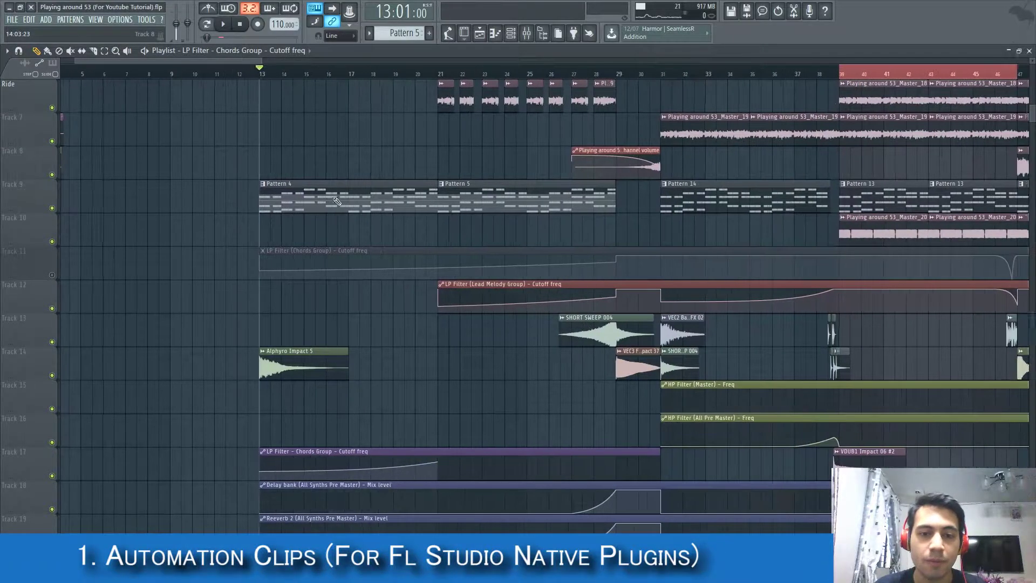
pyautogui.moveTo(402, 460); pyautogui.dragTo(536, 433)
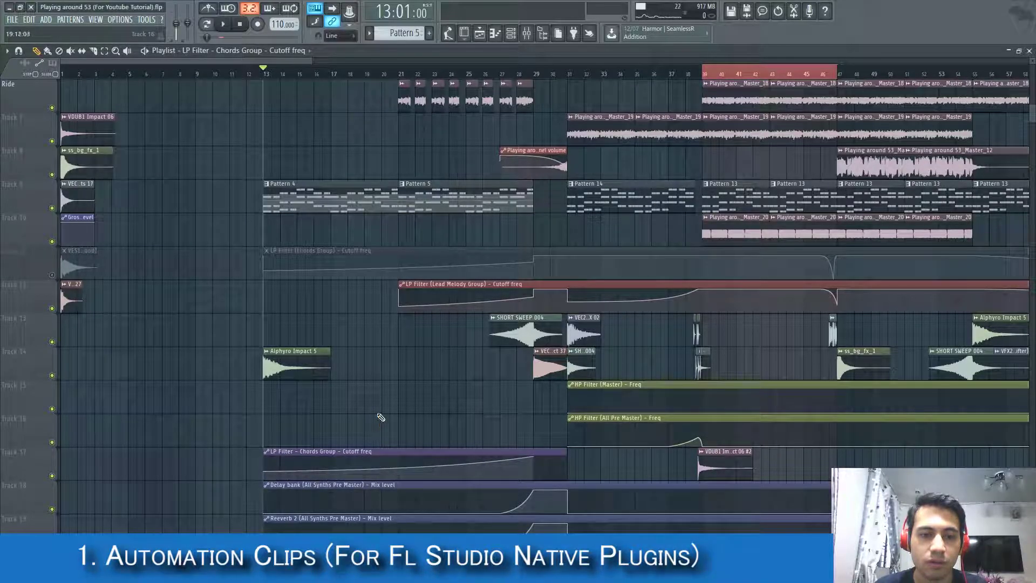
pyautogui.scroll(-1, 378, 370)
pyautogui.scroll(-2, 308, 325)
pyautogui.scroll(2, 225, 319)
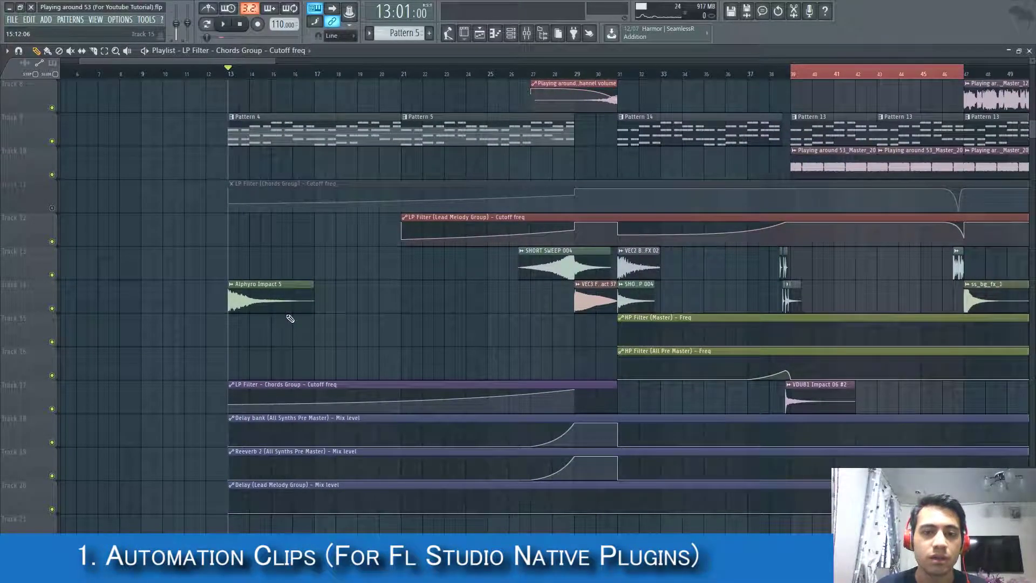
pyautogui.moveTo(614, 387); pyautogui.dragTo(575, 387)
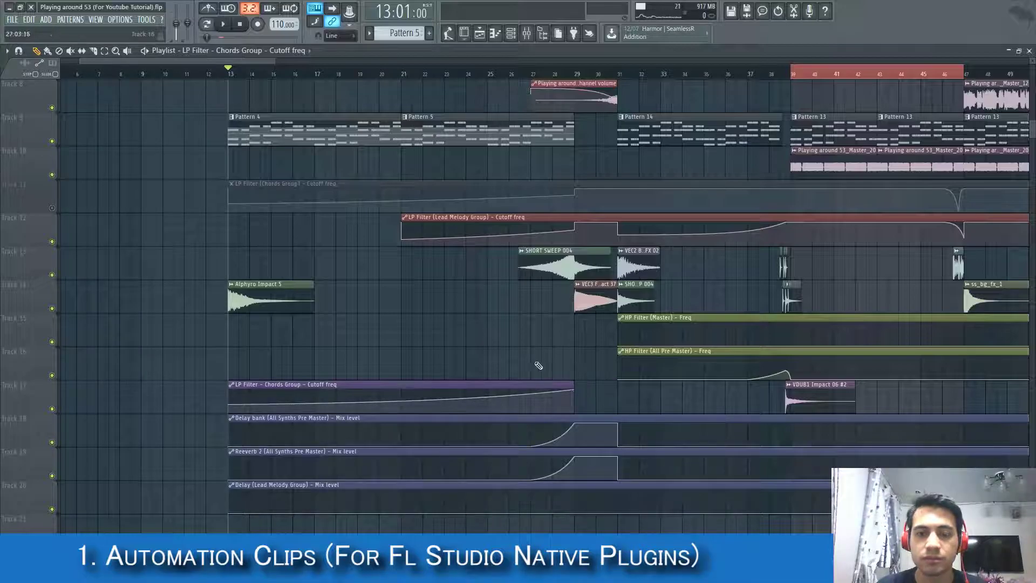
pyautogui.keyDown('ctrl'); pyautogui.scroll(-2, 412, 336); pyautogui.keyUp('ctrl')
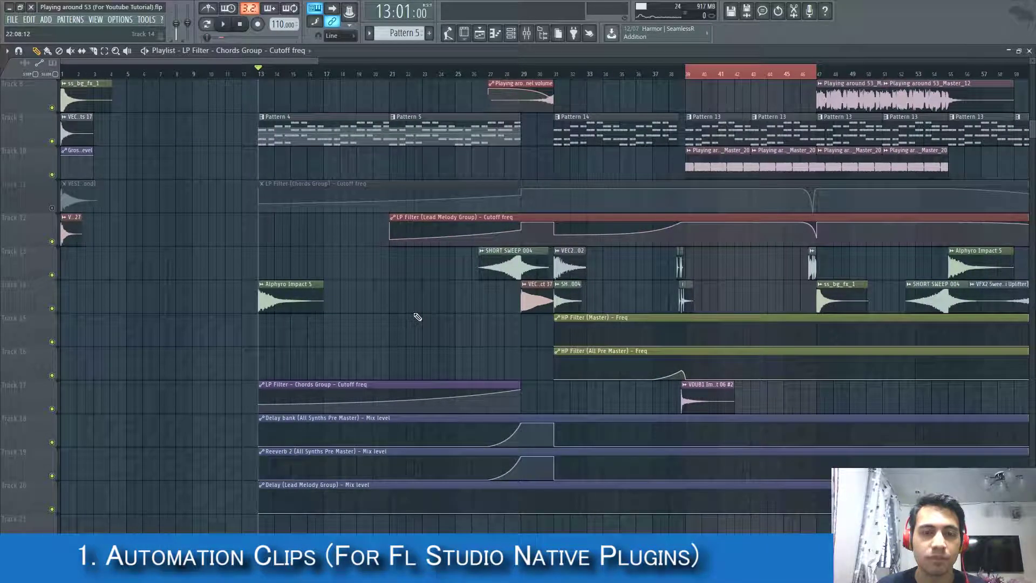
# Play the song from bar 13 and fine-tune the starting level of the Track 17 cutoff automation.
pyautogui.press('space')
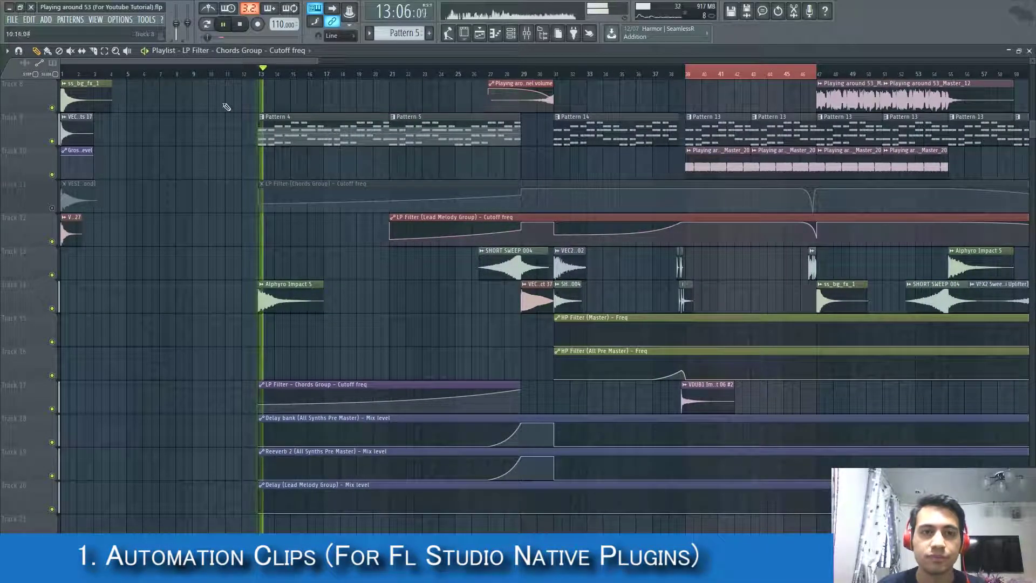
pyautogui.moveTo(260, 405); pyautogui.dragTo(261, 409)
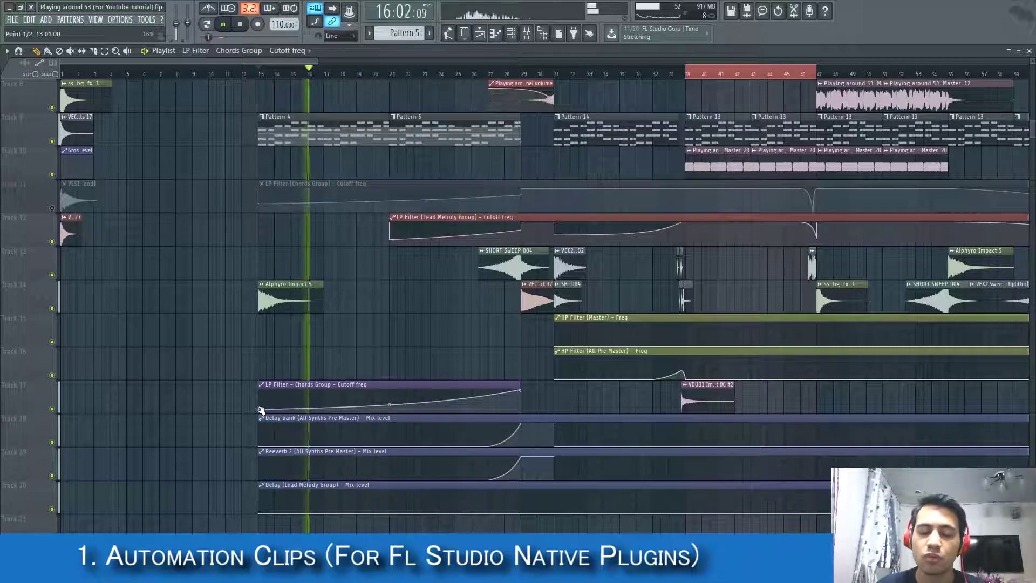
pyautogui.moveTo(260, 409); pyautogui.dragTo(261, 406)
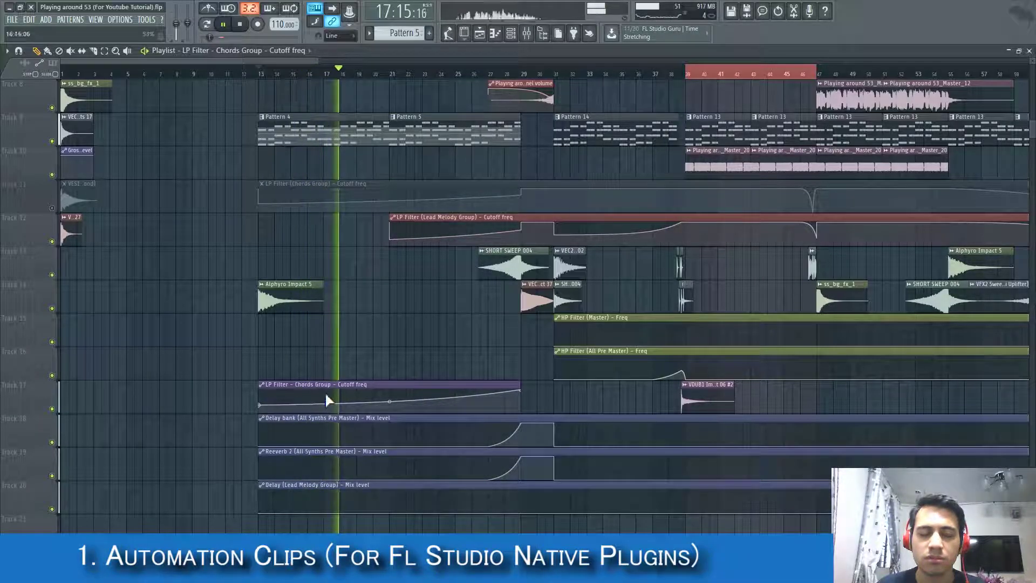
# Try an extra automation point near bar 19 on the Track 17 cutoff clip, undo it, and stop playback.
pyautogui.rightClick(358, 392)
pyautogui.moveTo(359, 393); pyautogui.dragTo(358, 400)
pyautogui.hotkey('ctrl', 'z')
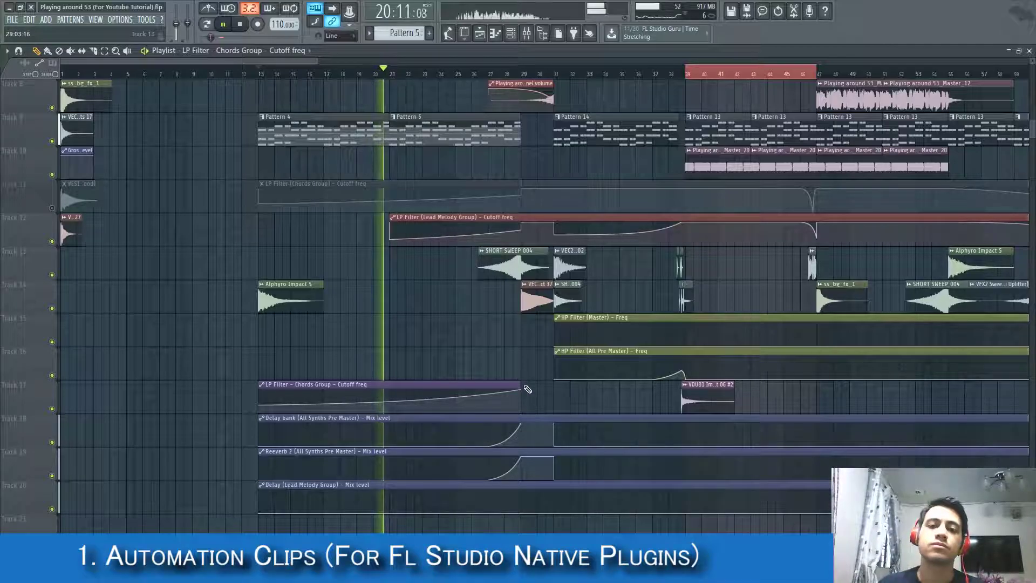
pyautogui.press('space')
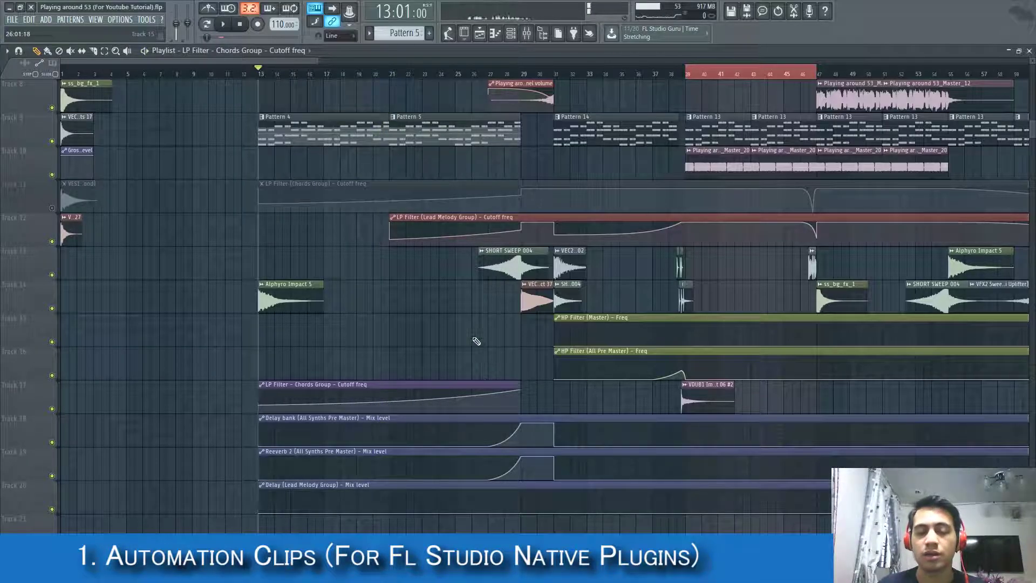
pyautogui.scroll(-1, 413, 289)
pyautogui.scroll(6, 414, 288)
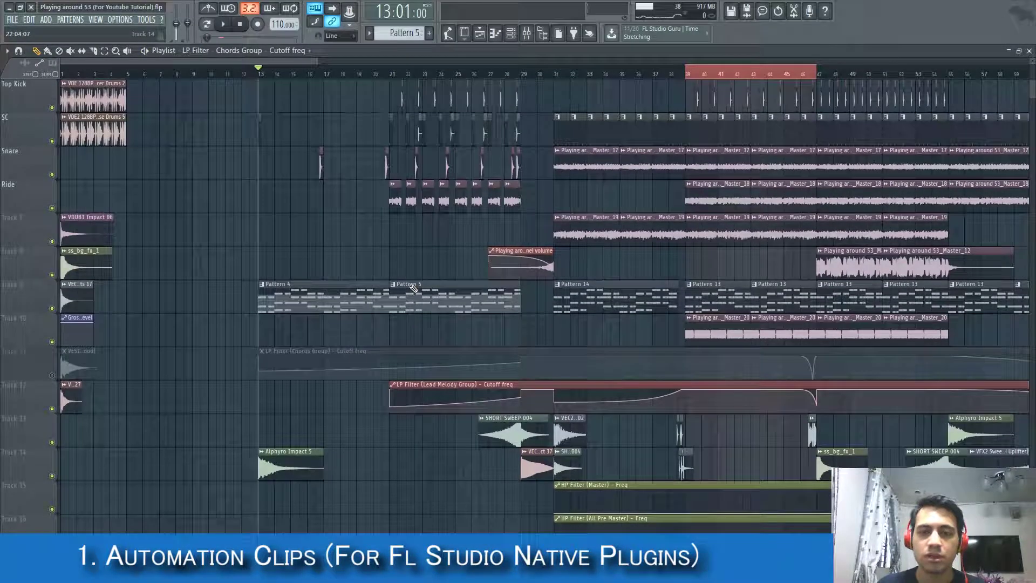
pyautogui.scroll(-4, 413, 288)
pyautogui.scroll(-2, 397, 67)
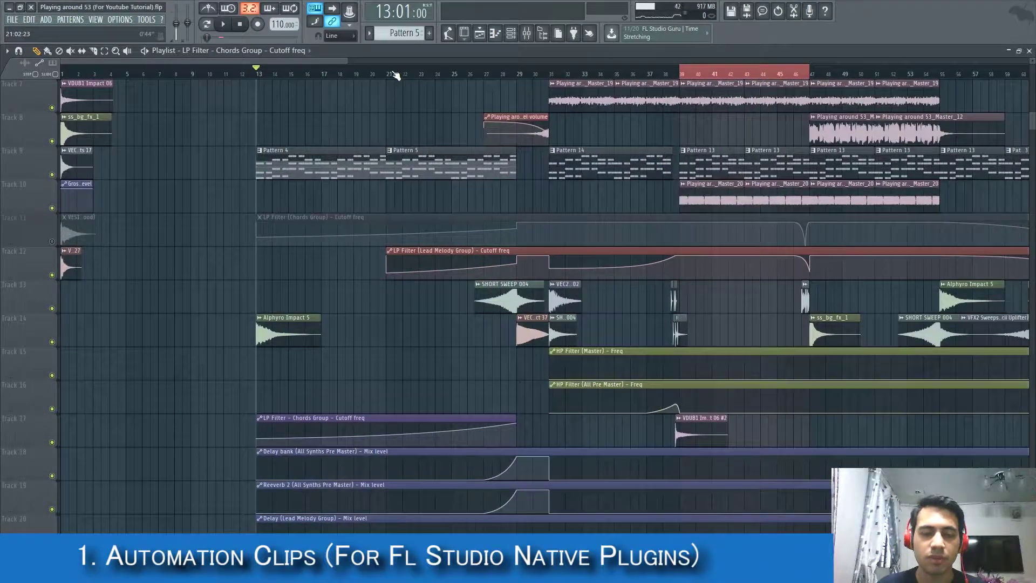
pyautogui.scroll(3, 399, 292)
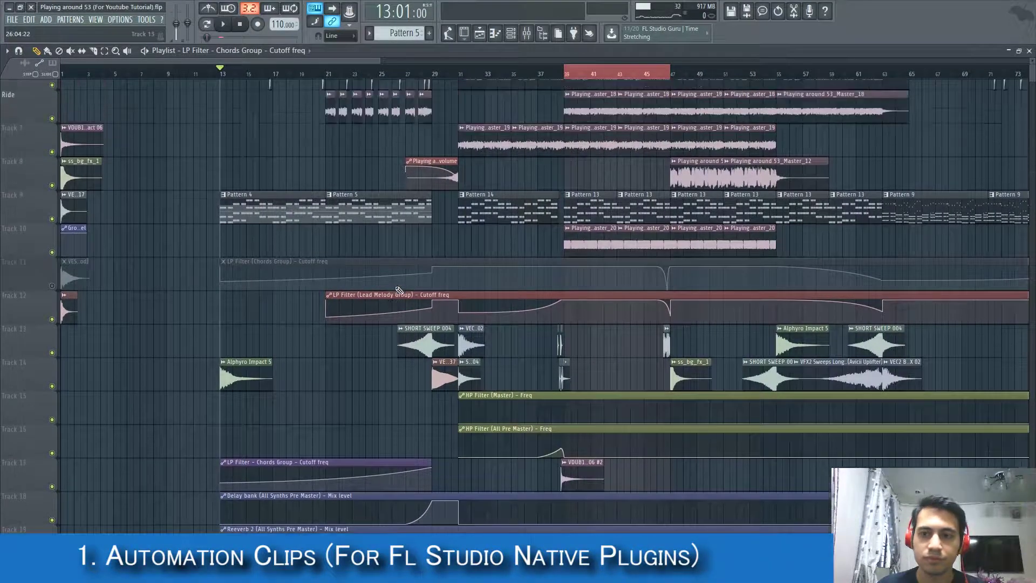
pyautogui.scroll(-3, 399, 291)
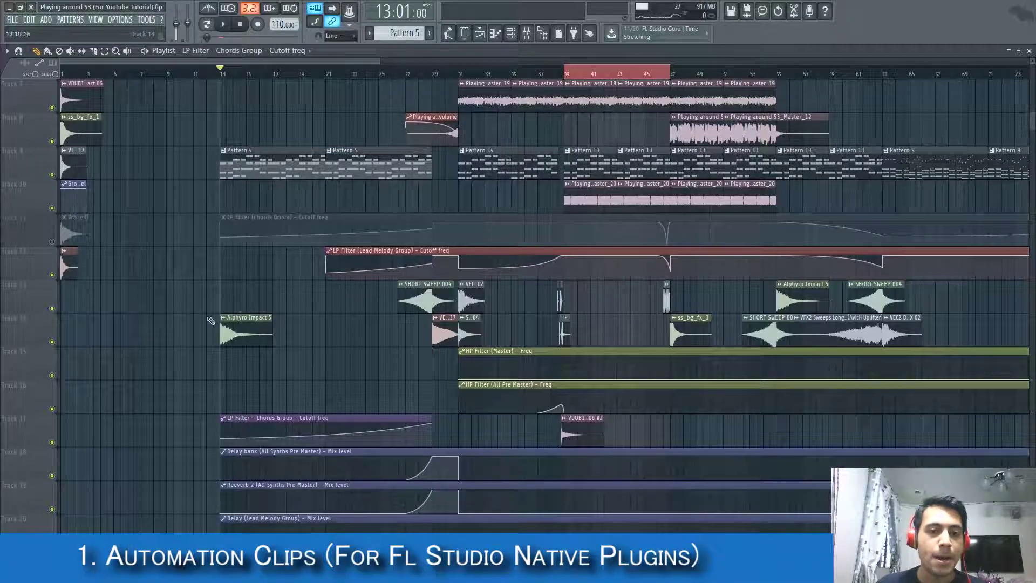
pyautogui.keyDown('ctrl'); pyautogui.scroll(3, 316, 295); pyautogui.keyUp('ctrl')
pyautogui.scroll(5, 502, 275)
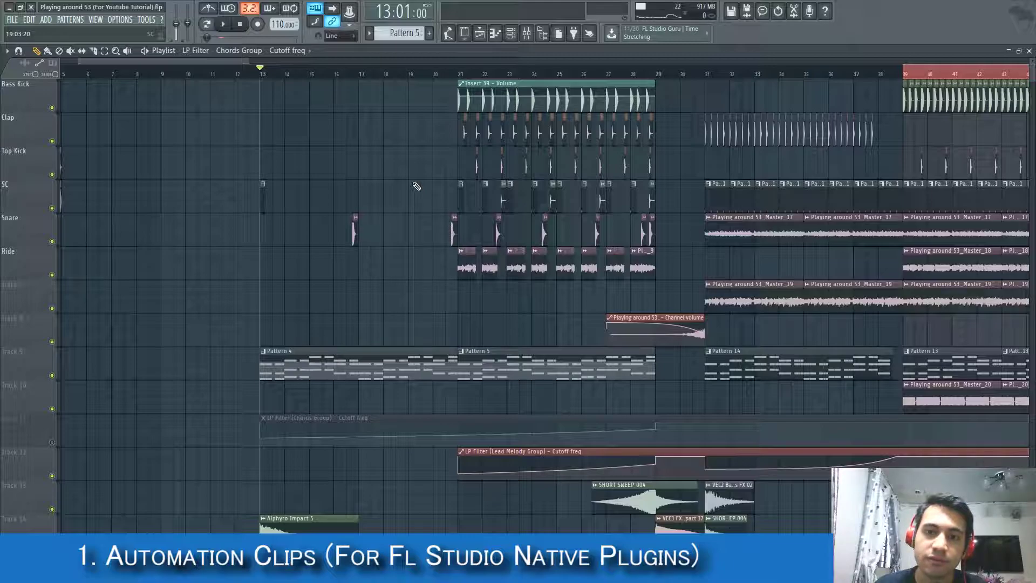
pyautogui.scroll(-4, 430, 74)
pyautogui.scroll(-5, 258, 243)
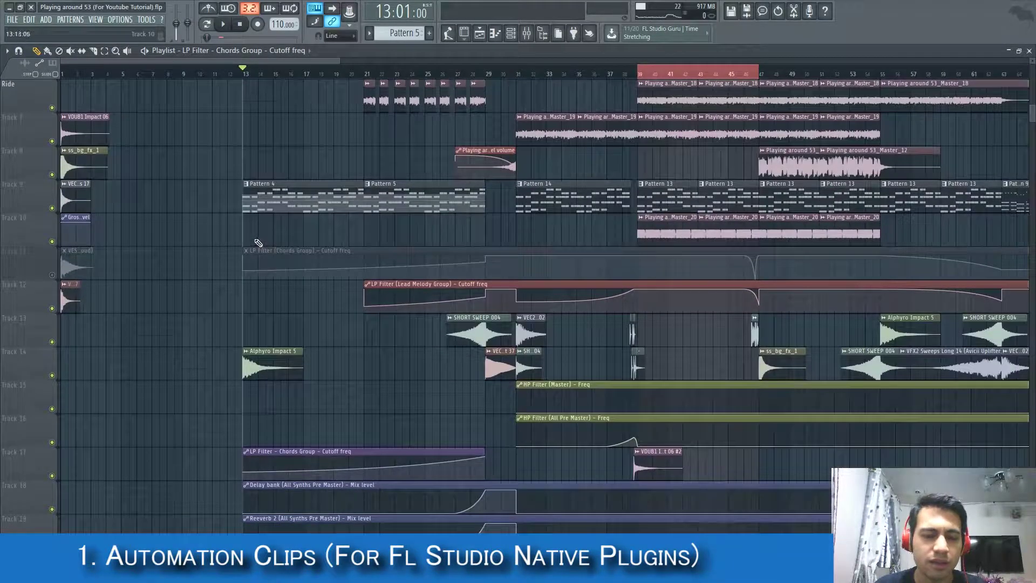
pyautogui.scroll(-3, 258, 243)
pyautogui.scroll(3, 235, 250)
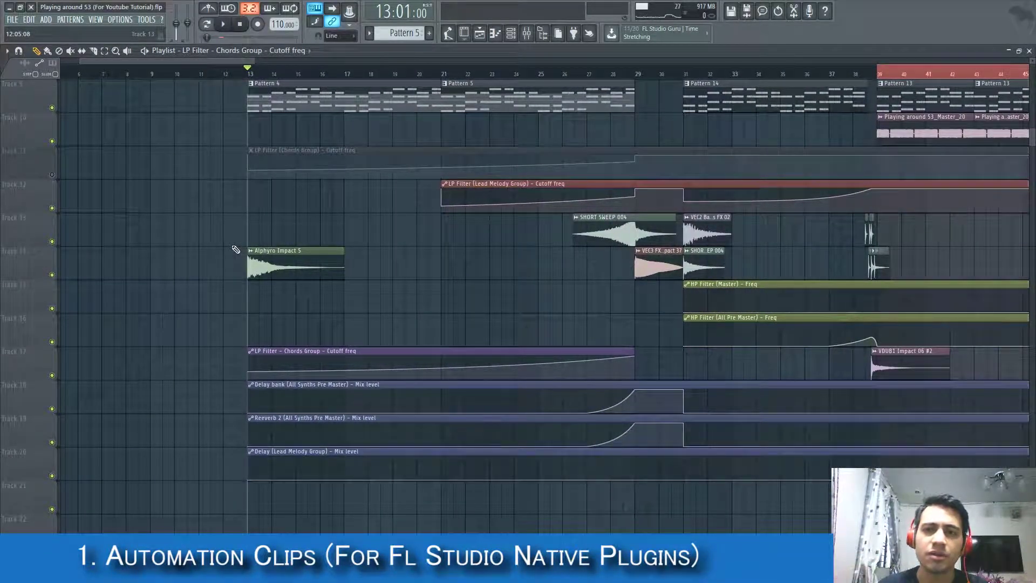
pyautogui.scroll(5, 486, 250)
pyautogui.scroll(-2, 487, 252)
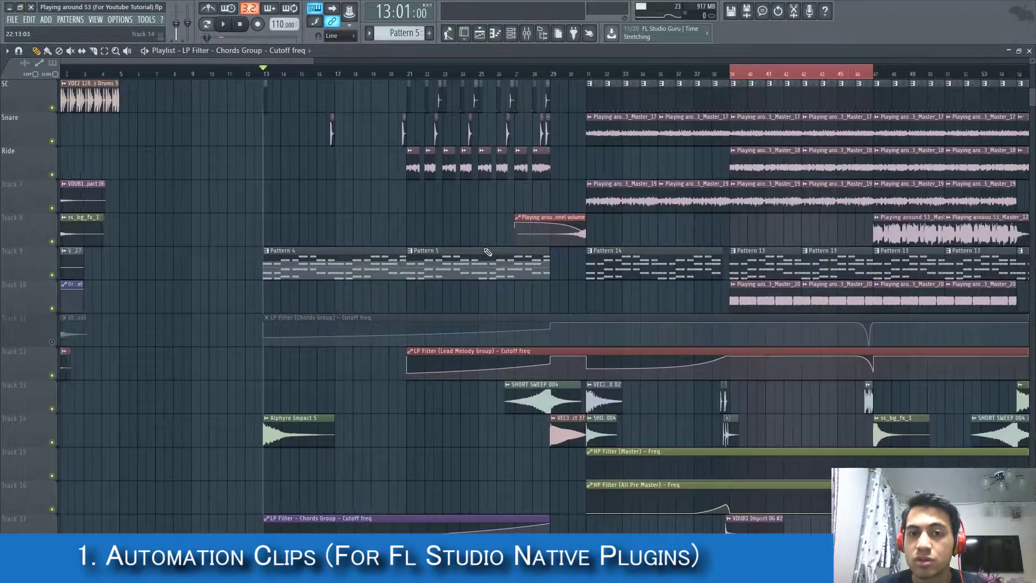
pyautogui.scroll(3, 338, 169)
pyautogui.scroll(1, 235, 147)
pyautogui.scroll(-1, 236, 147)
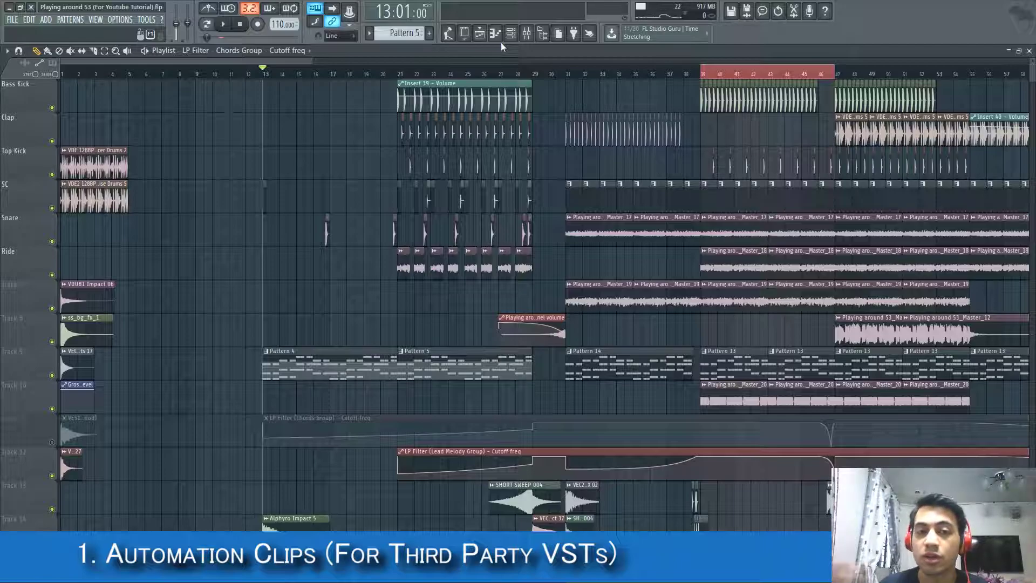
# Open the channel rack and Pattern 4's notes, and filter the channel list to the Unsorted group.
pyautogui.click(510, 33)
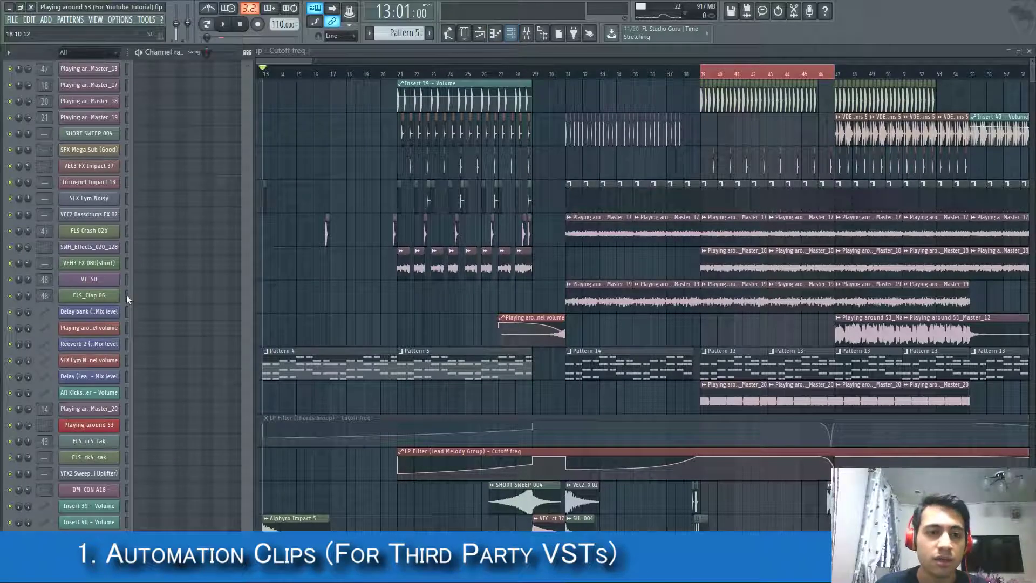
pyautogui.doubleClick(292, 370)
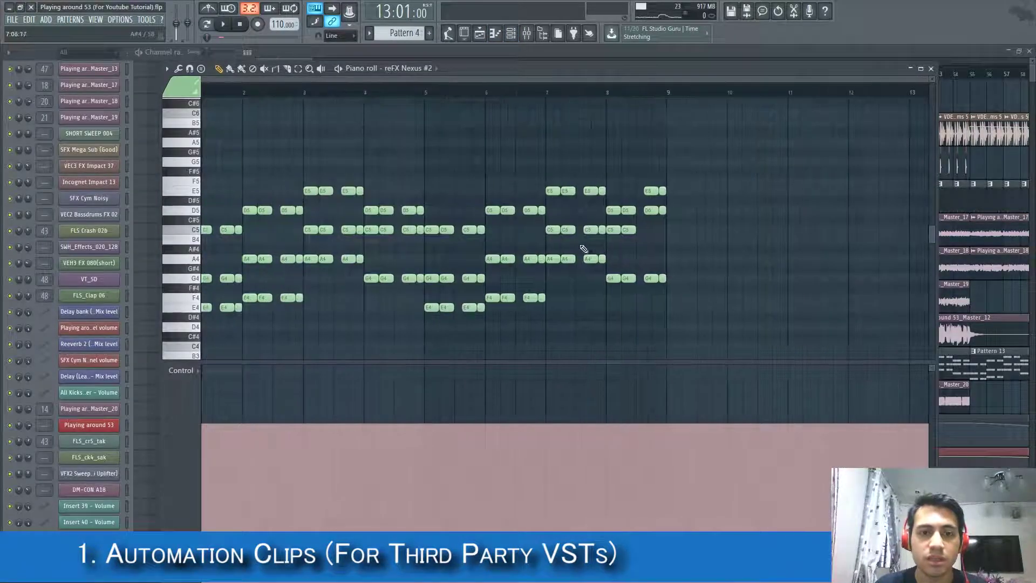
pyautogui.click(124, 76)
pyautogui.scroll(-1, 179, 301)
pyautogui.scroll(10, 178, 302)
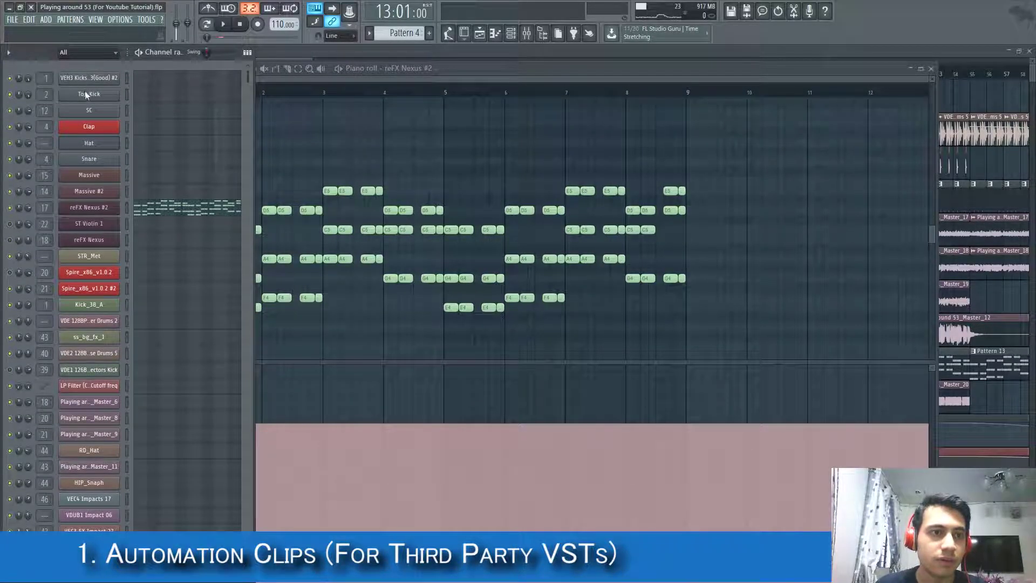
pyautogui.click(86, 95)
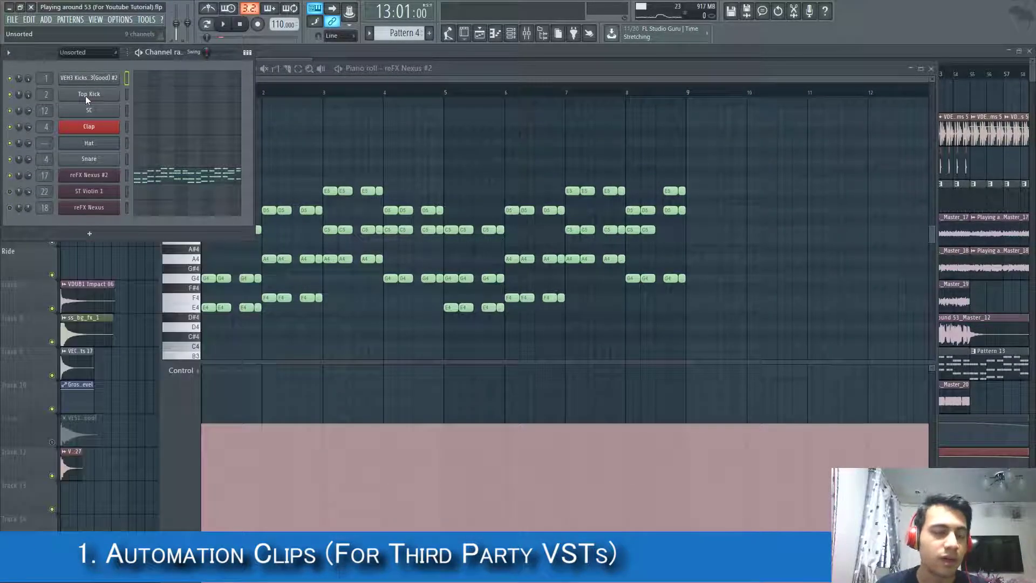
# Open the reFX Nexus #2 plugin, adjust its output volume knob, and create an automation clip for that control.
pyautogui.click(108, 179)
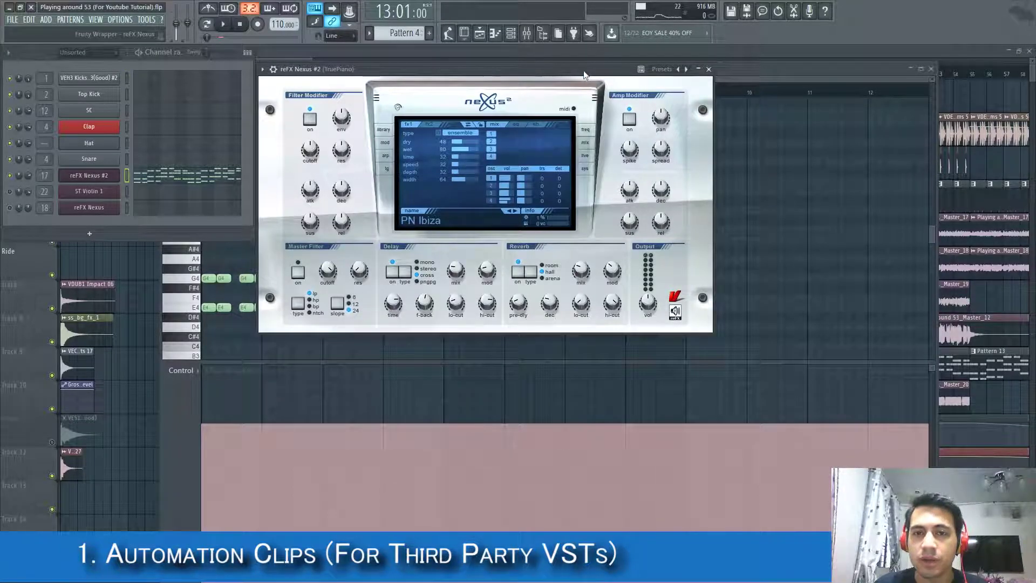
pyautogui.moveTo(651, 311)
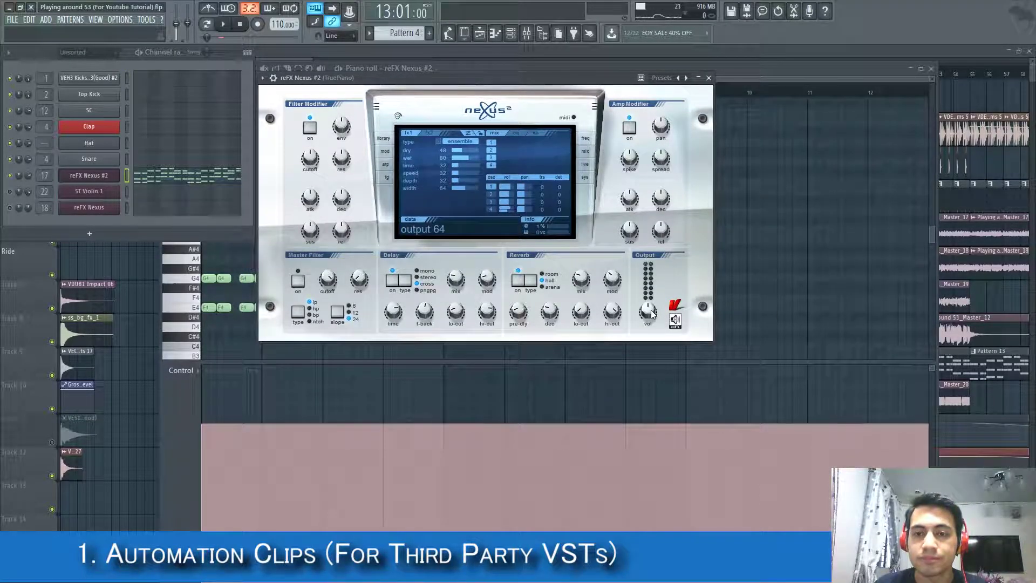
pyautogui.moveTo(650, 312); pyautogui.dragTo(650, 315)
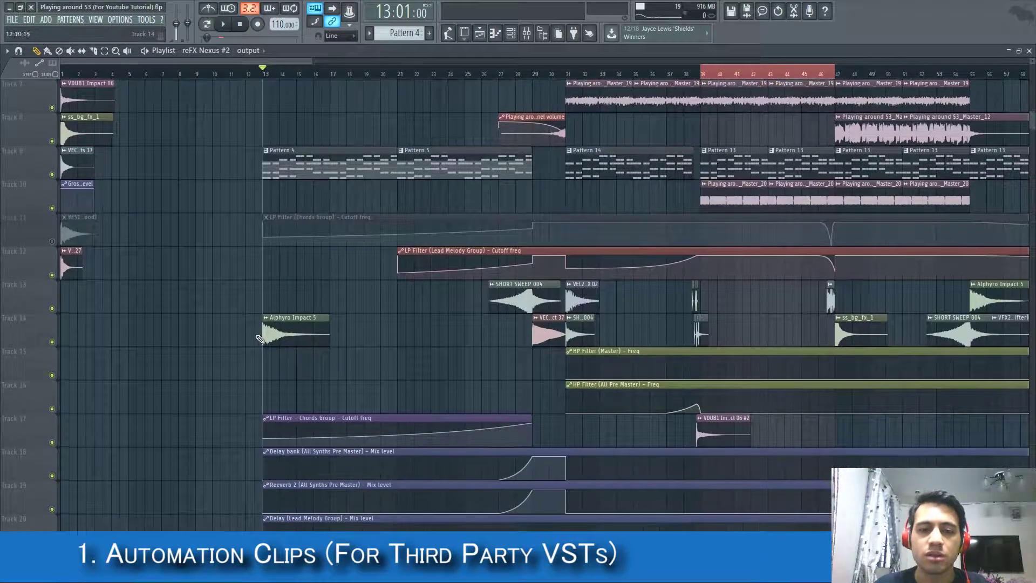
# Move the new reFX Nexus #2 output automation clip from the Clap track to Track 7, starting at bar 13.
pyautogui.scroll(-4, 259, 339)
pyautogui.scroll(-5, 259, 339)
pyautogui.scroll(10, 259, 339)
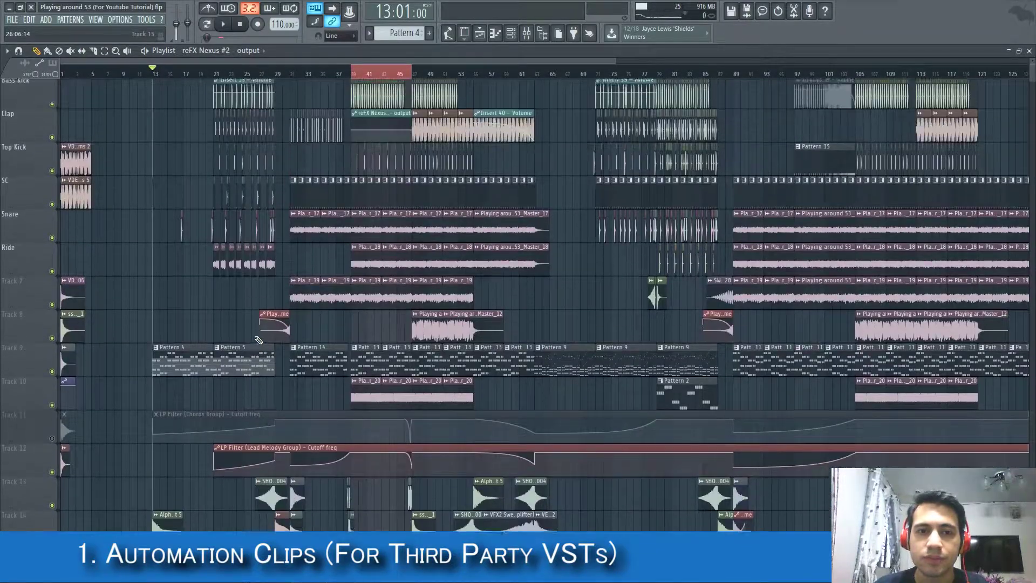
pyautogui.scroll(3, 131, 316)
pyautogui.moveTo(677, 116); pyautogui.dragTo(252, 301)
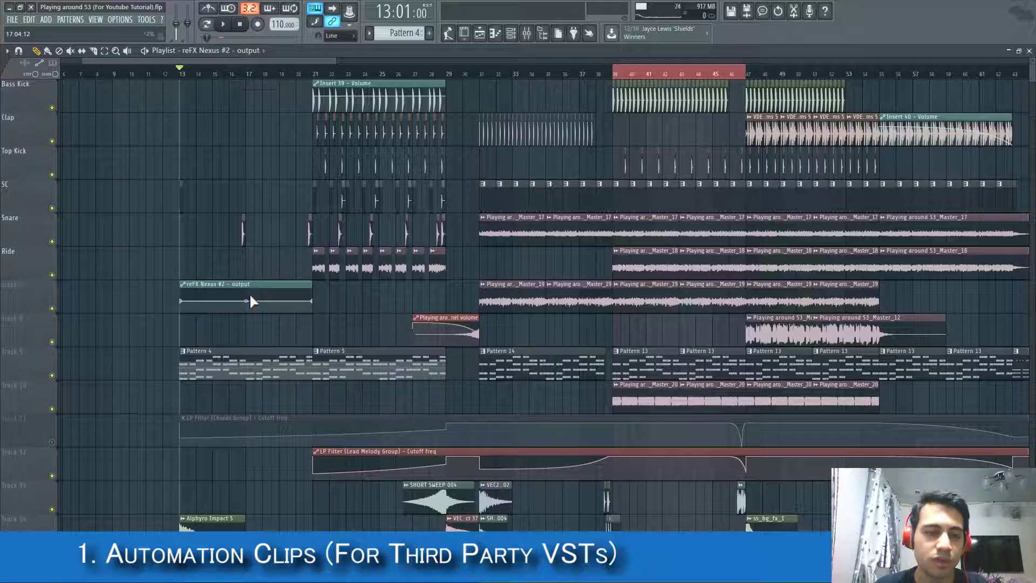
# Add a raised automation point at bar 14 in the Nexus #2 output clip and lower the clip's starting point.
pyautogui.scroll(-2, 182, 299)
pyautogui.scroll(-4, 169, 299)
pyautogui.scroll(4, 169, 292)
pyautogui.scroll(2, 200, 259)
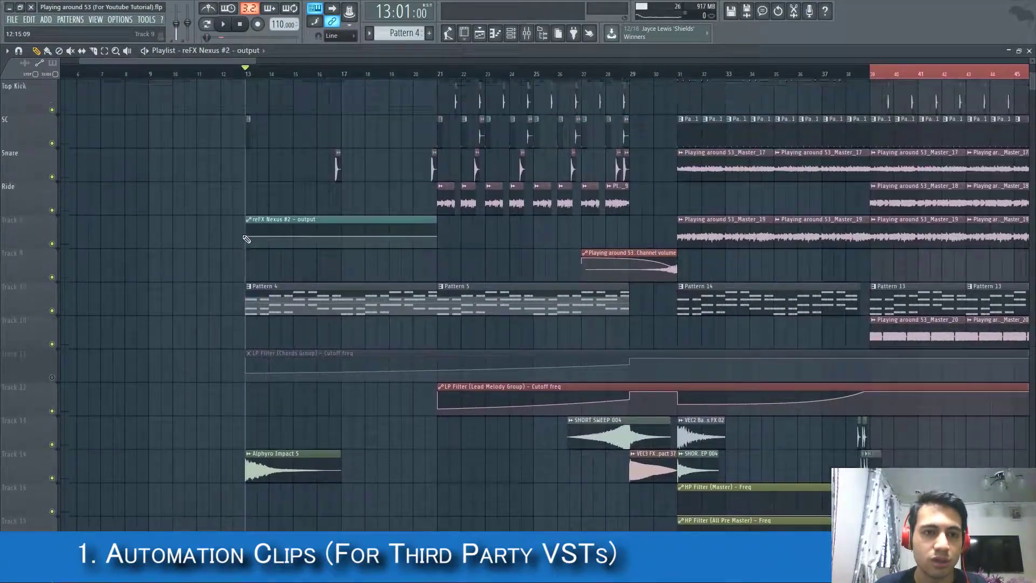
pyautogui.scroll(1, 247, 239)
pyautogui.scroll(-2, 277, 232)
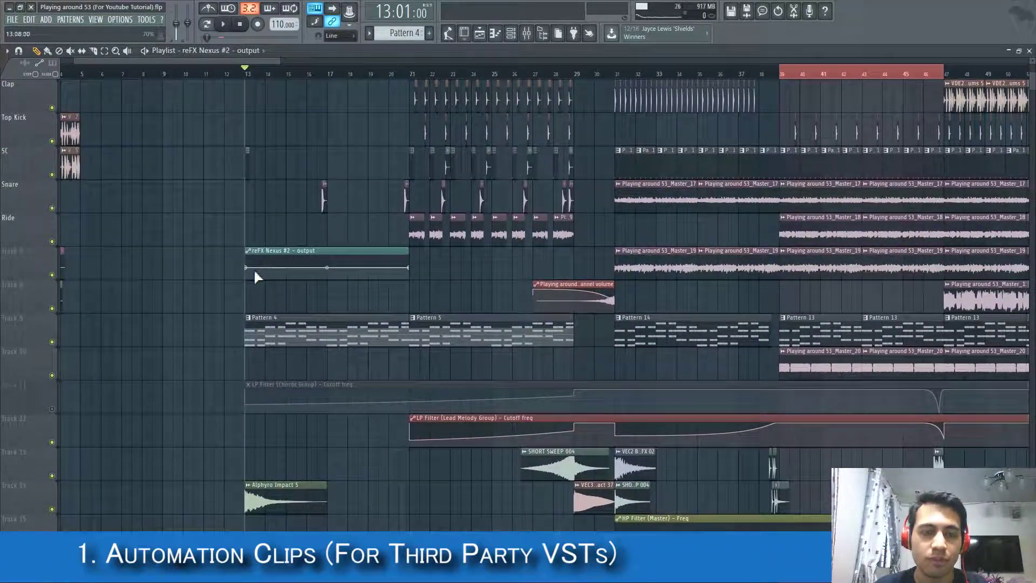
pyautogui.rightClick(265, 268)
pyautogui.moveTo(266, 268)
pyautogui.mouseDown()
pyautogui.moveTo(267, 259)
pyautogui.moveTo(247, 274)
pyautogui.mouseUp()
# During playback from bar 13, add alternating low and high points up to about bar 16 in the Nexus #2 output clip, and stop playback.
pyautogui.press('space')
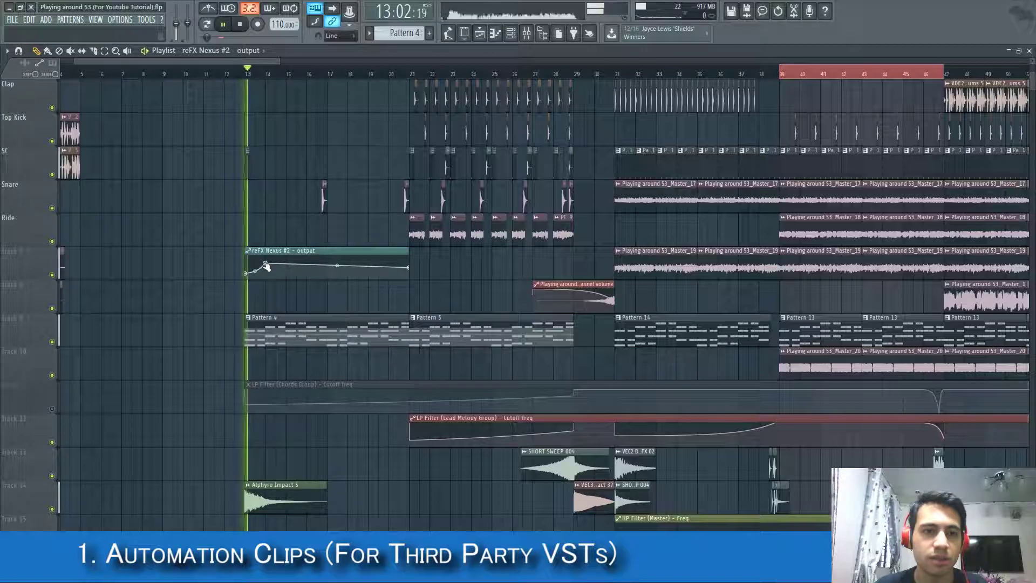
pyautogui.scroll(3, 317, 265)
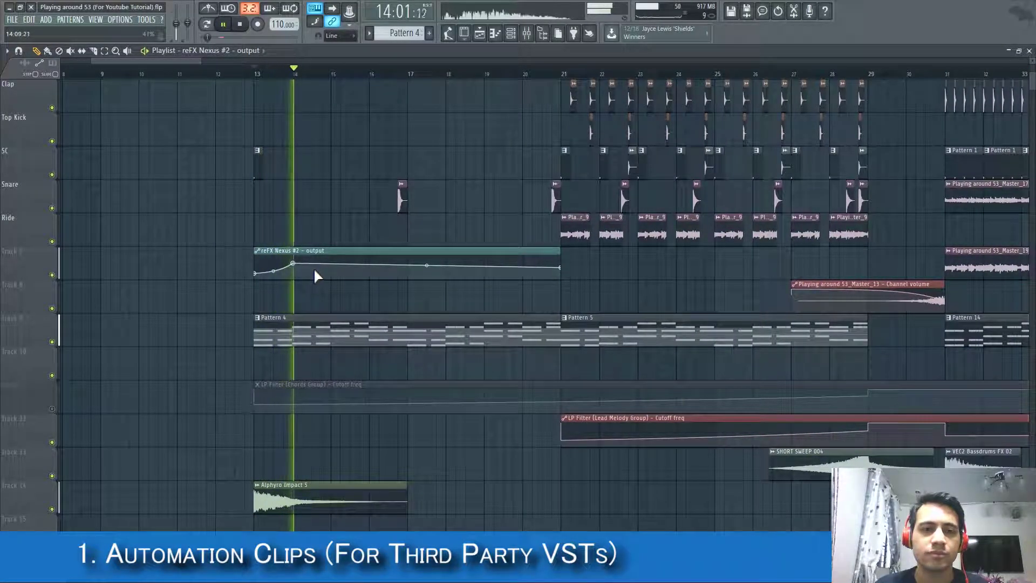
pyautogui.rightClick(312, 273)
pyautogui.rightClick(340, 265)
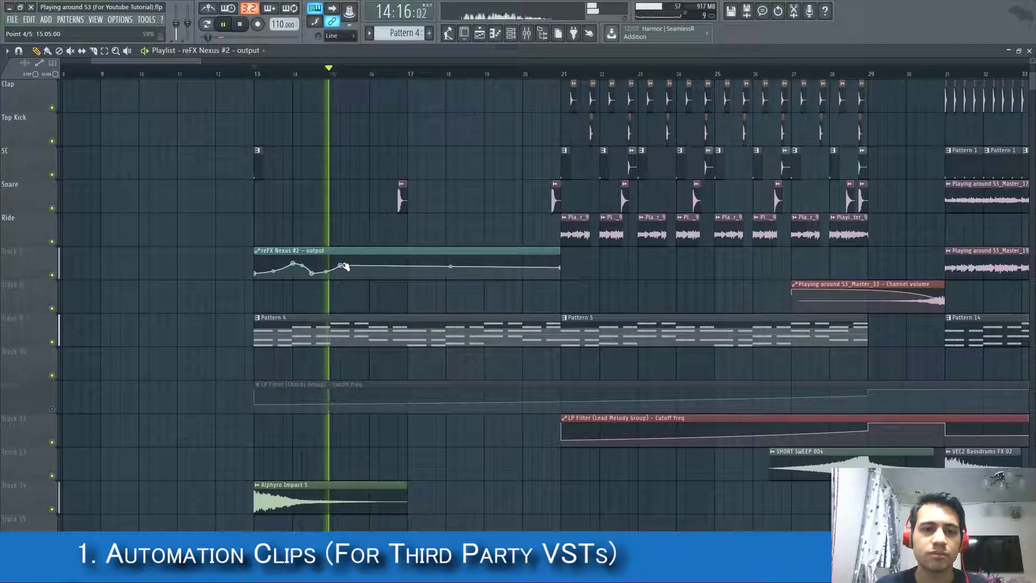
pyautogui.rightClick(351, 275)
pyautogui.rightClick(369, 262)
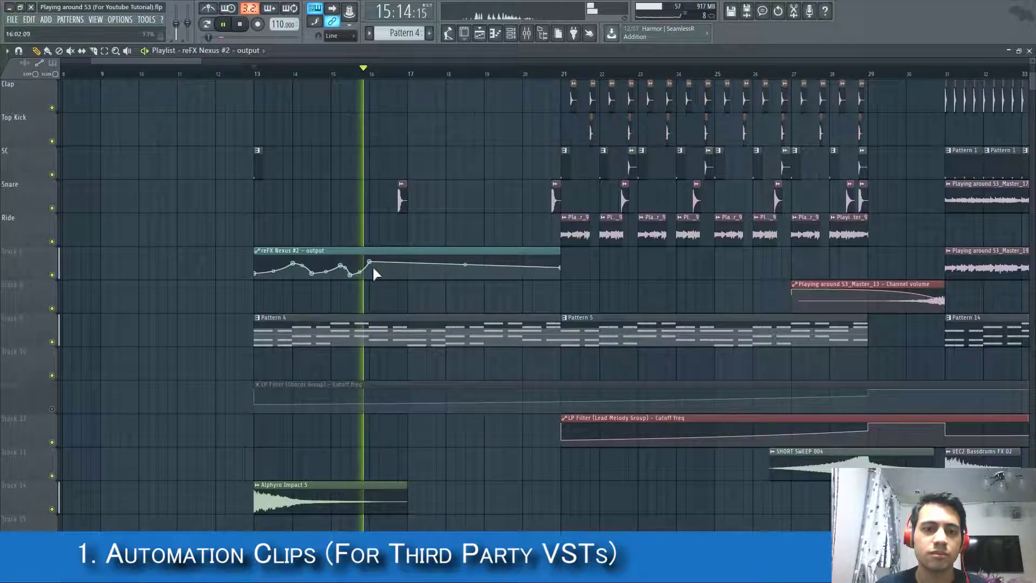
pyautogui.press('space')
pyautogui.scroll(-1, 399, 235)
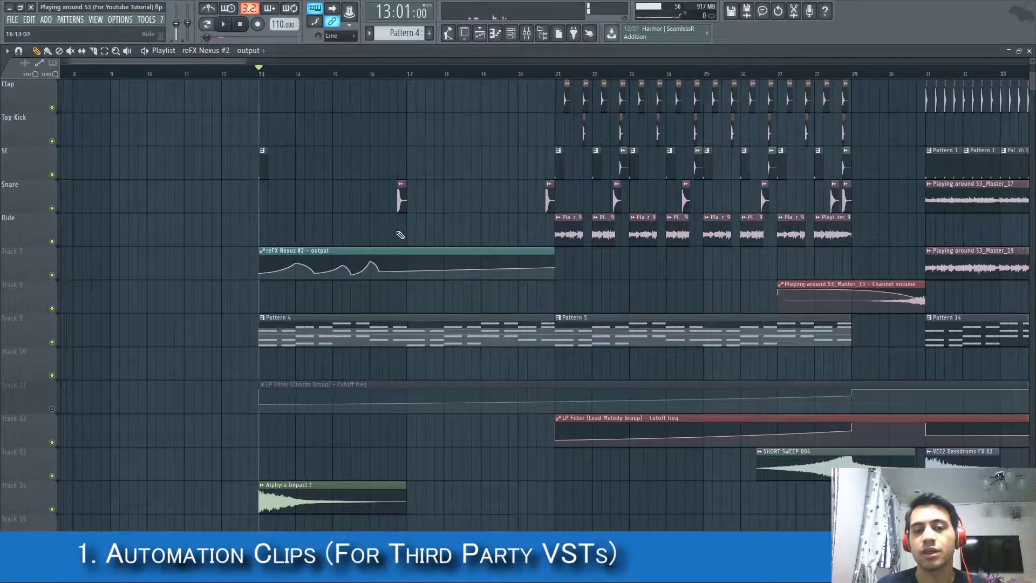
# Delete the reFX Nexus #2 output automation clip from Track 7.
pyautogui.scroll(-2, 400, 235)
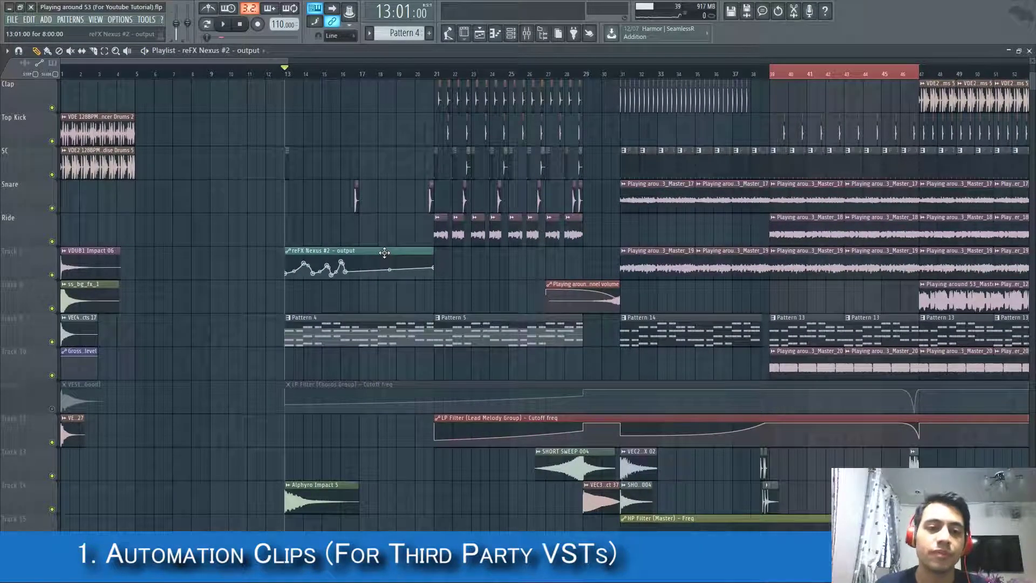
pyautogui.scroll(-3, 372, 238)
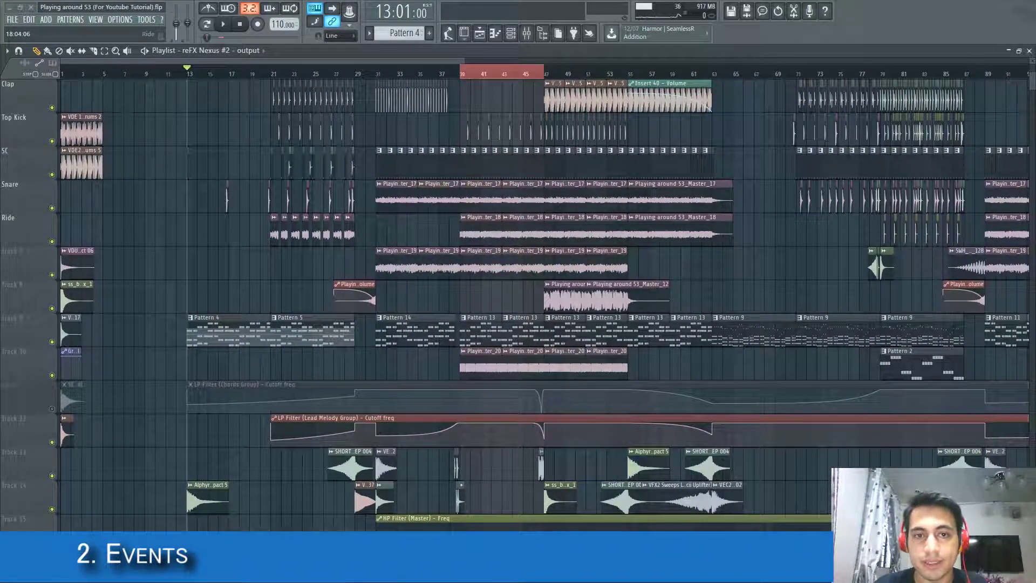
pyautogui.scroll(3, 143, 276)
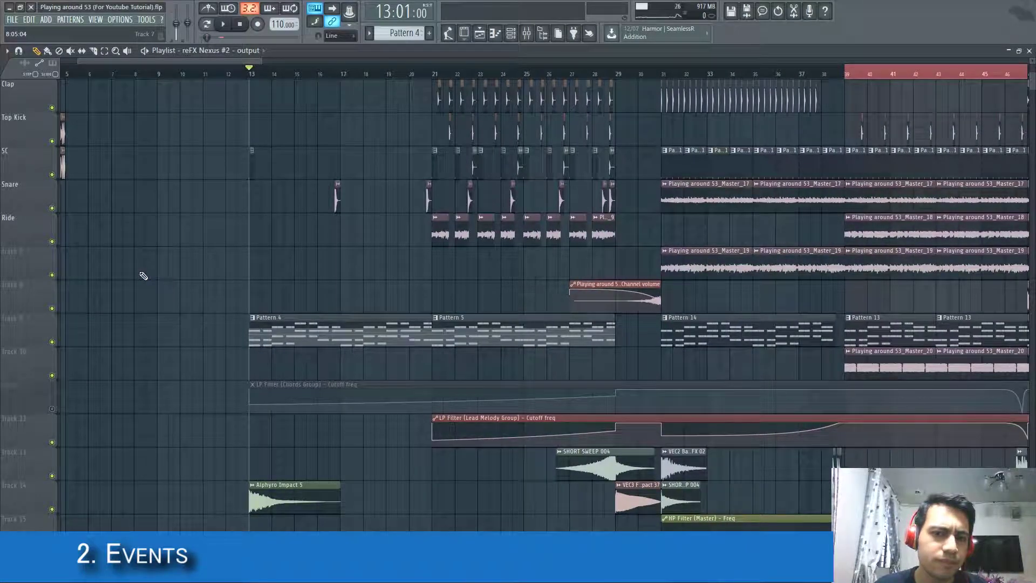
# Look through the pattern clips and filter automation clips across the whole playlist arrangement.
pyautogui.scroll(-3, 162, 270)
pyautogui.scroll(-2, 236, 276)
pyautogui.scroll(3, 236, 276)
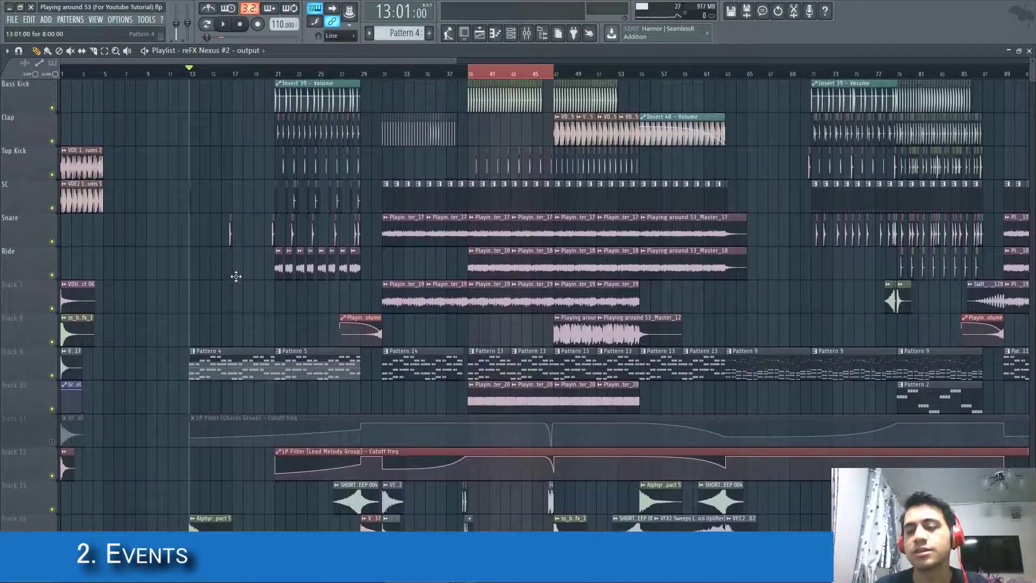
pyautogui.scroll(3, 234, 274)
pyautogui.scroll(-1, 198, 295)
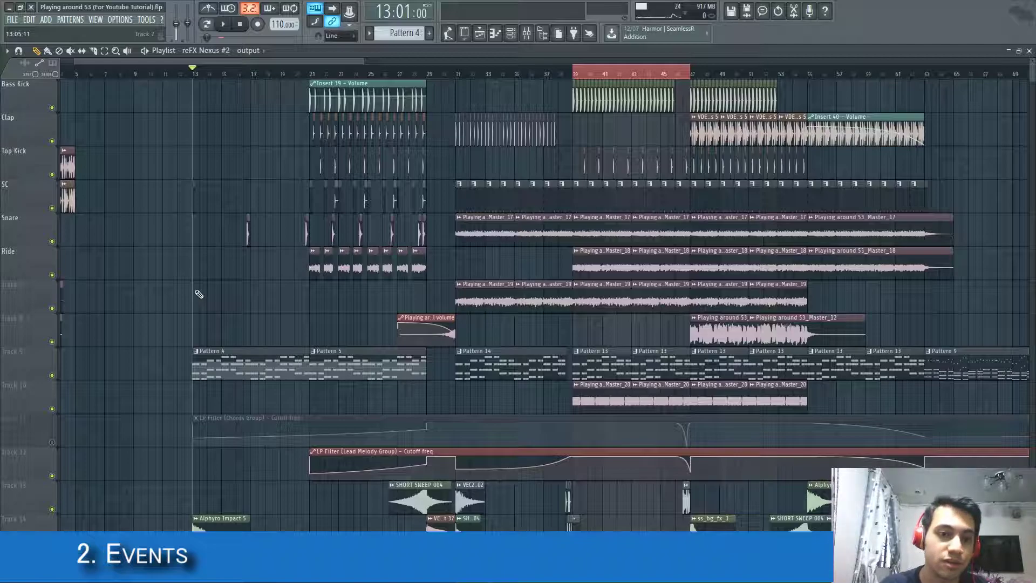
pyautogui.scroll(-4, 243, 305)
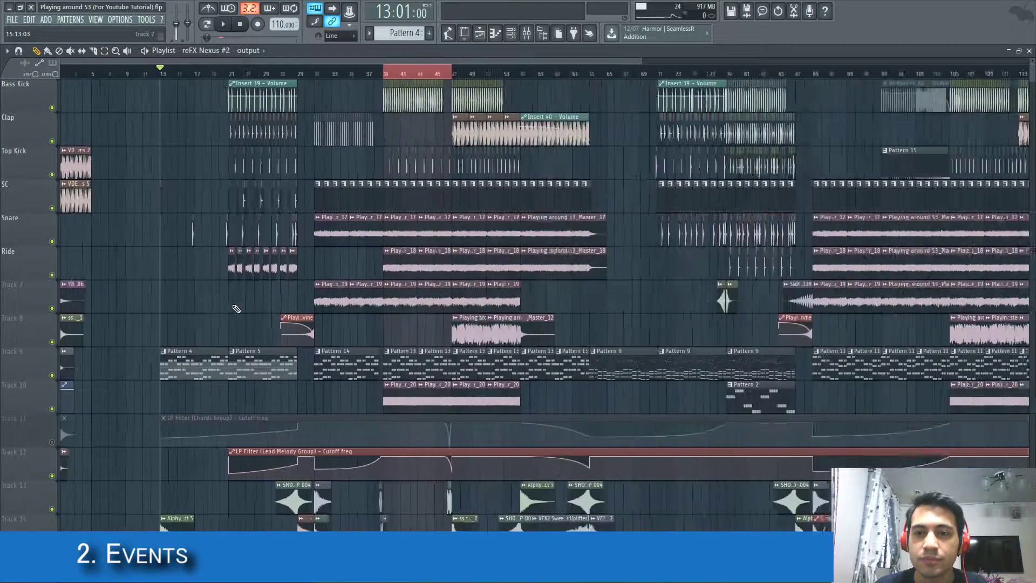
pyautogui.scroll(-3, 373, 397)
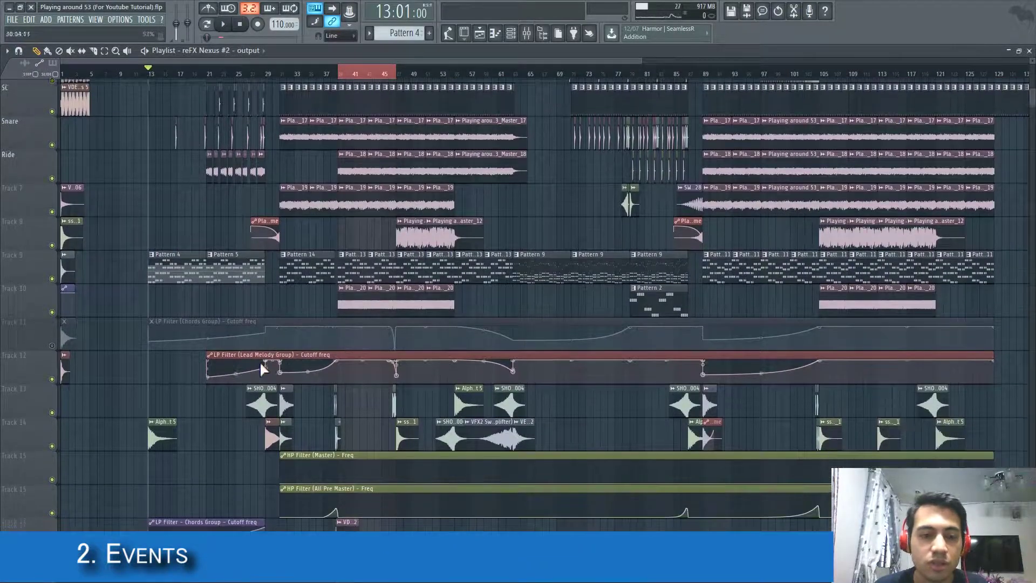
pyautogui.scroll(-1, 391, 393)
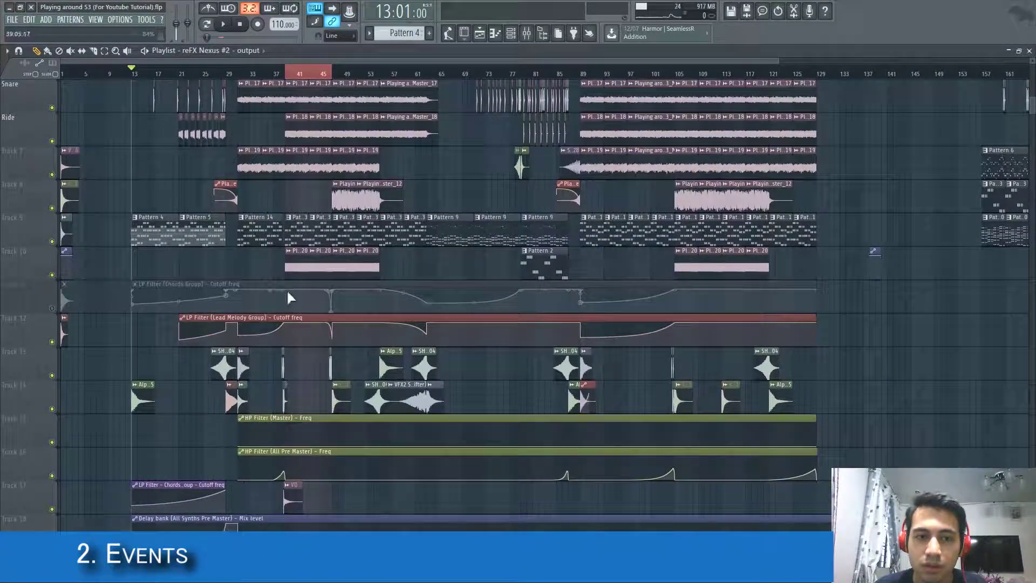
pyautogui.scroll(-1, 203, 310)
pyautogui.scroll(5, 570, 258)
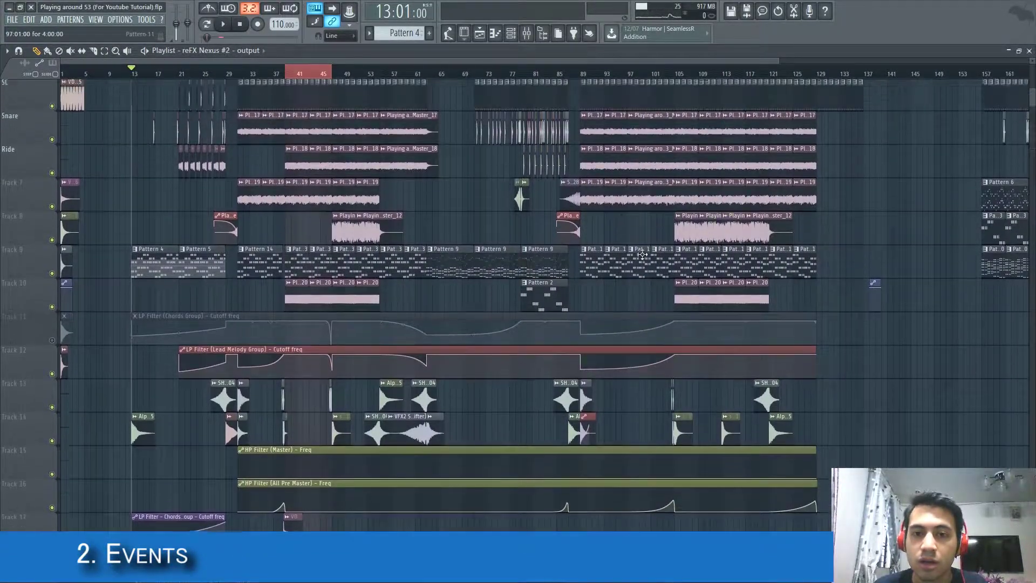
pyautogui.scroll(-2, 649, 255)
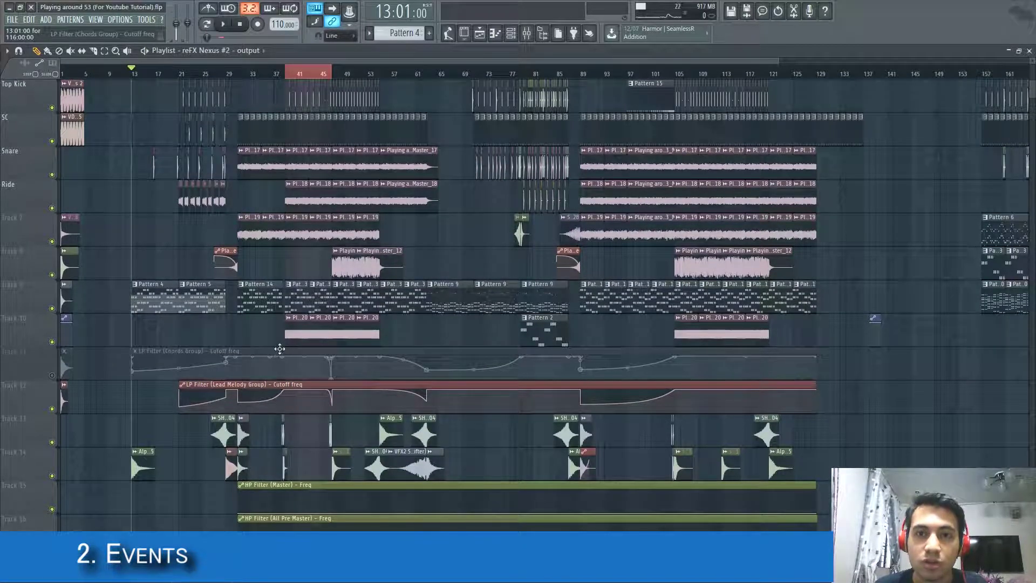
pyautogui.scroll(5, 123, 359)
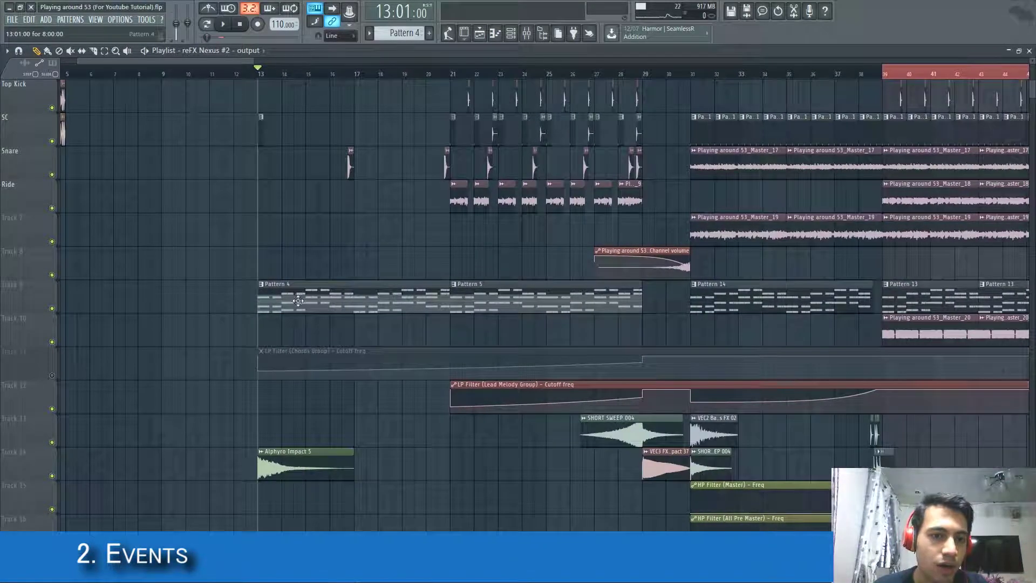
# Open Pattern 4 from Track 9 and inspect its reFX Nexus #2 notes alongside the channel rack.
pyautogui.doubleClick(329, 294)
pyautogui.hscroll(-1, 391, 281)
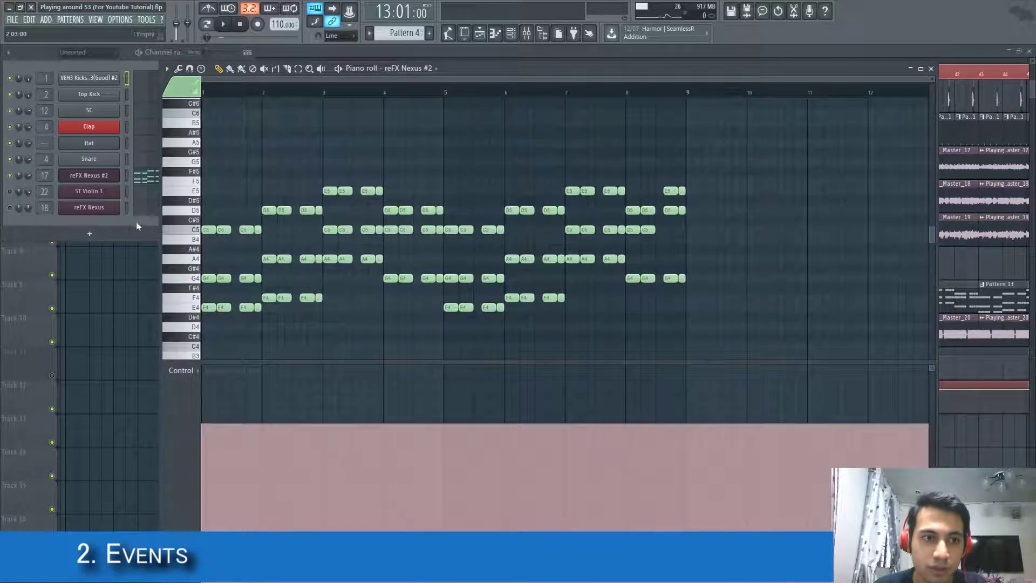
pyautogui.click(137, 221)
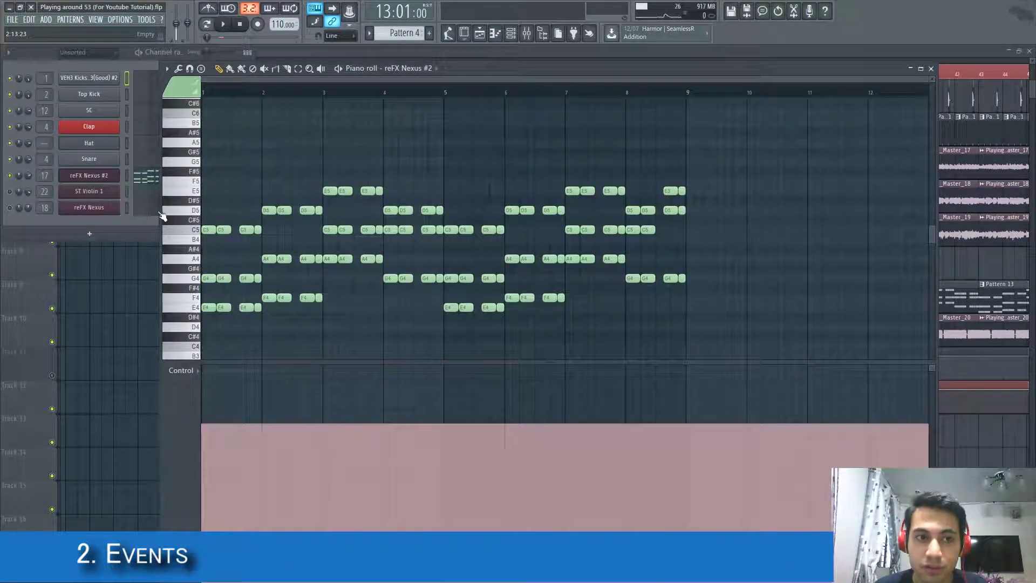
pyautogui.click(141, 233)
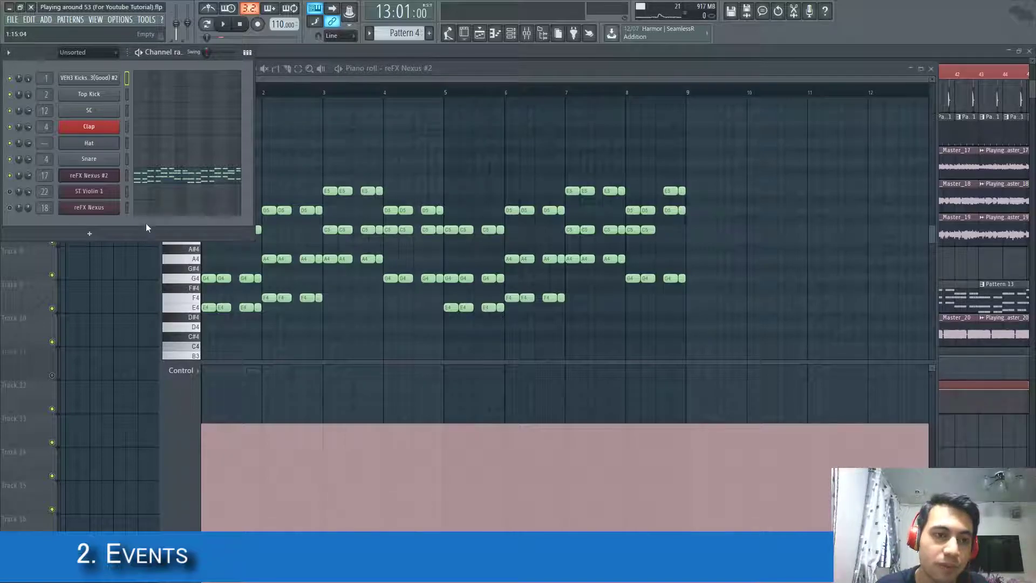
# Return to the playlist and move the Pattern 4 clip at bar 13 from Track 9 to Track 8.
pyautogui.click(137, 300)
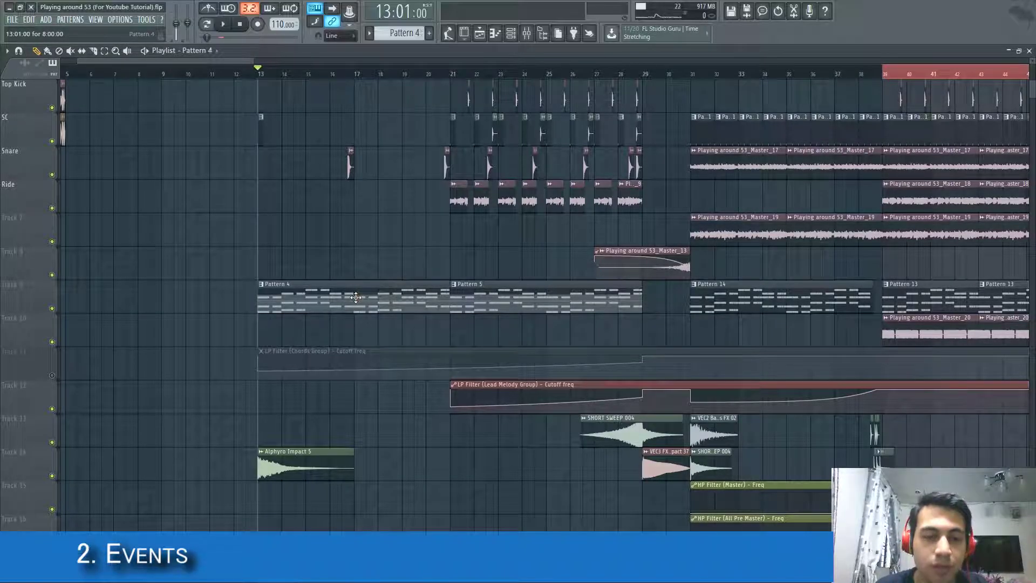
pyautogui.moveTo(342, 295); pyautogui.dragTo(338, 256)
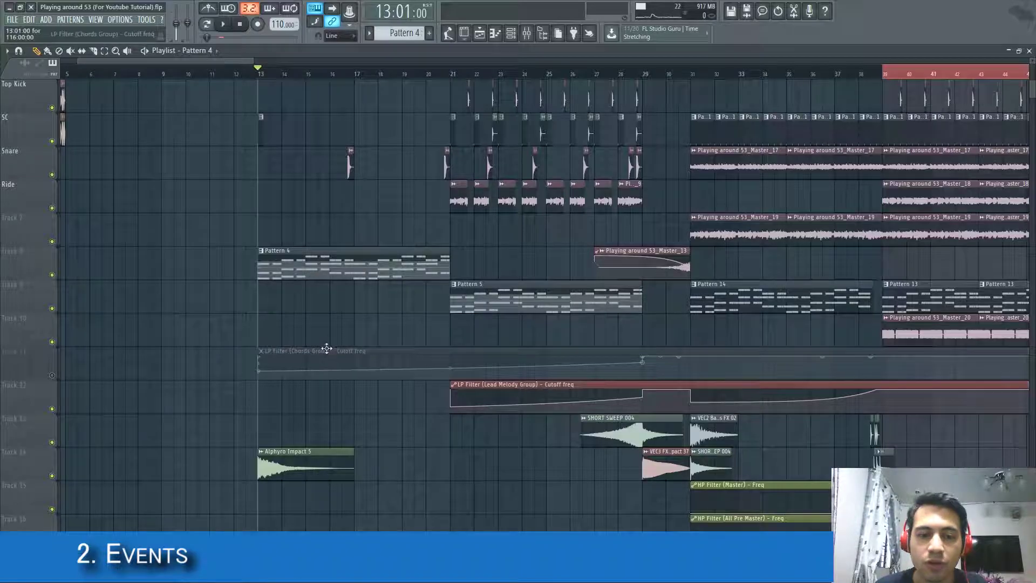
# Open Pattern 4's reFX Nexus #2 notes in the piano roll and shift its window slightly away from the channel rack.
pyautogui.scroll(-5, 335, 378)
pyautogui.scroll(6, 333, 370)
pyautogui.scroll(-3, 322, 367)
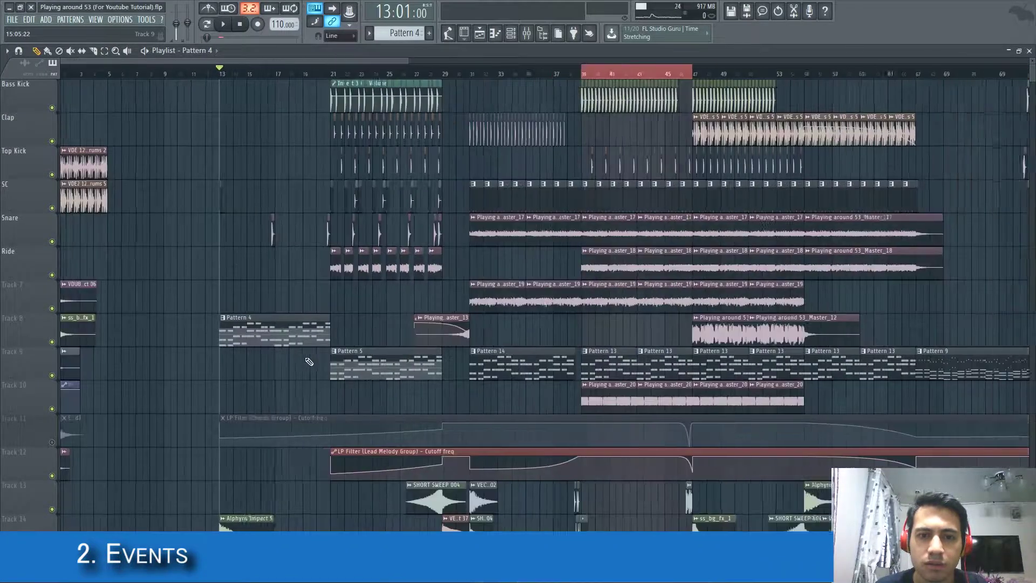
pyautogui.scroll(-4, 216, 369)
pyautogui.scroll(4, 192, 371)
pyautogui.scroll(3, 241, 307)
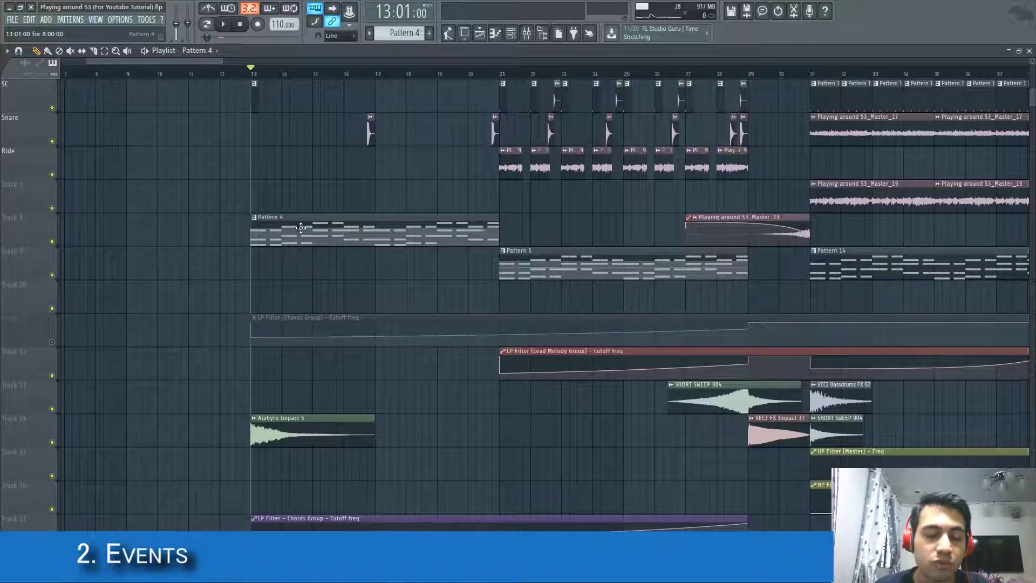
pyautogui.doubleClick(301, 228)
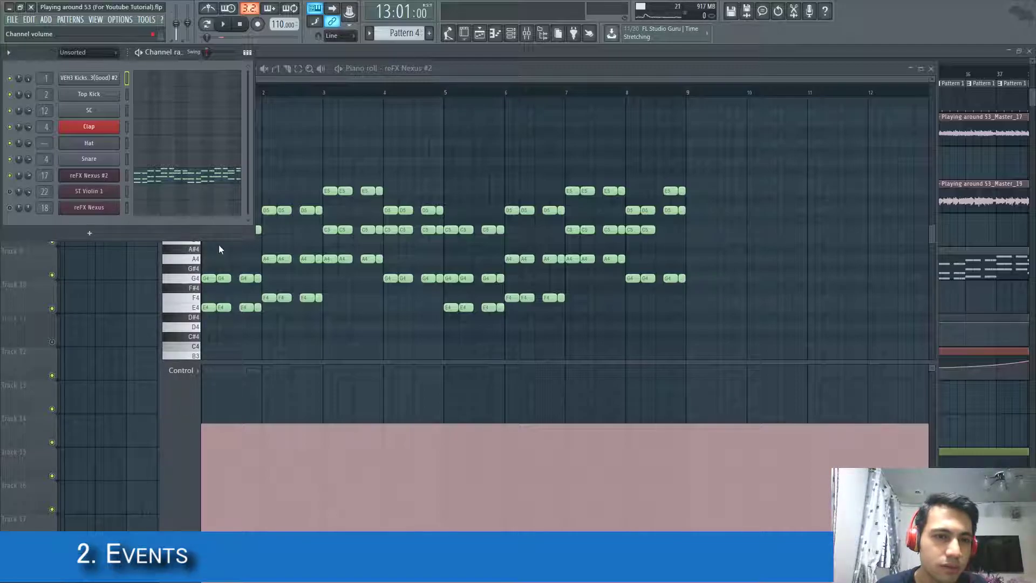
pyautogui.press('F7')
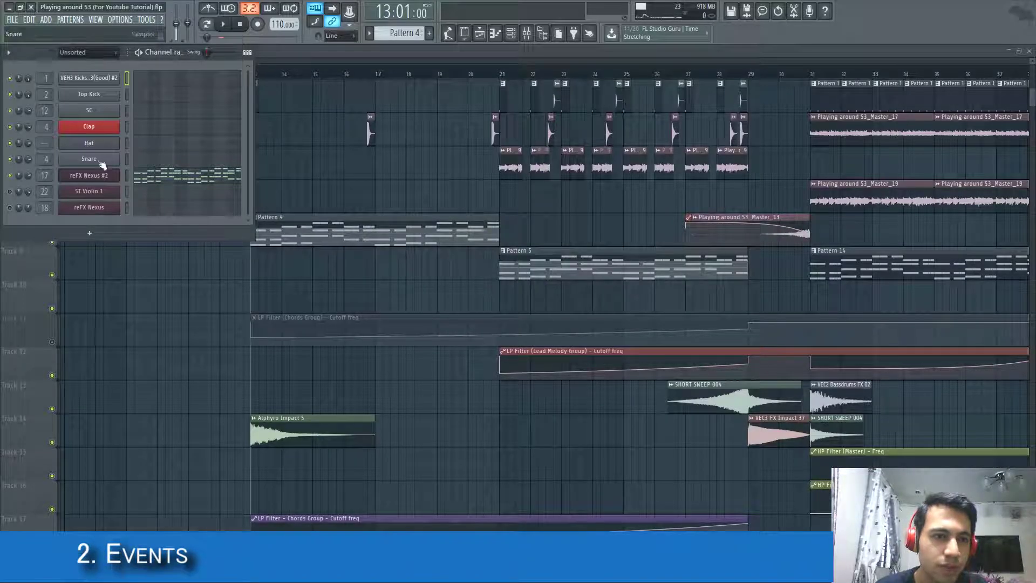
pyautogui.click(141, 176)
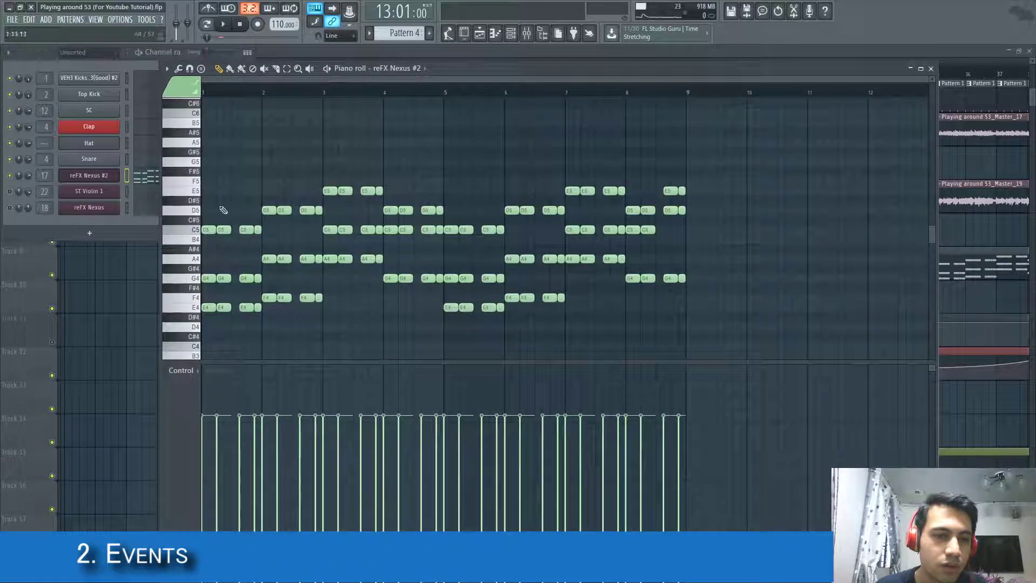
pyautogui.click(142, 217)
pyautogui.click(164, 178)
pyautogui.click(164, 178)
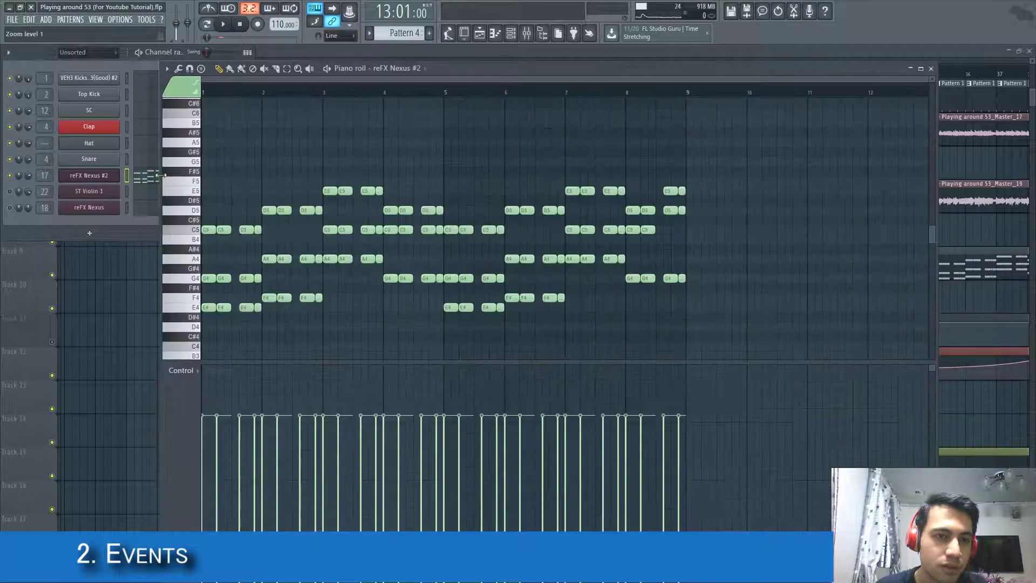
pyautogui.moveTo(446, 70); pyautogui.dragTo(459, 54)
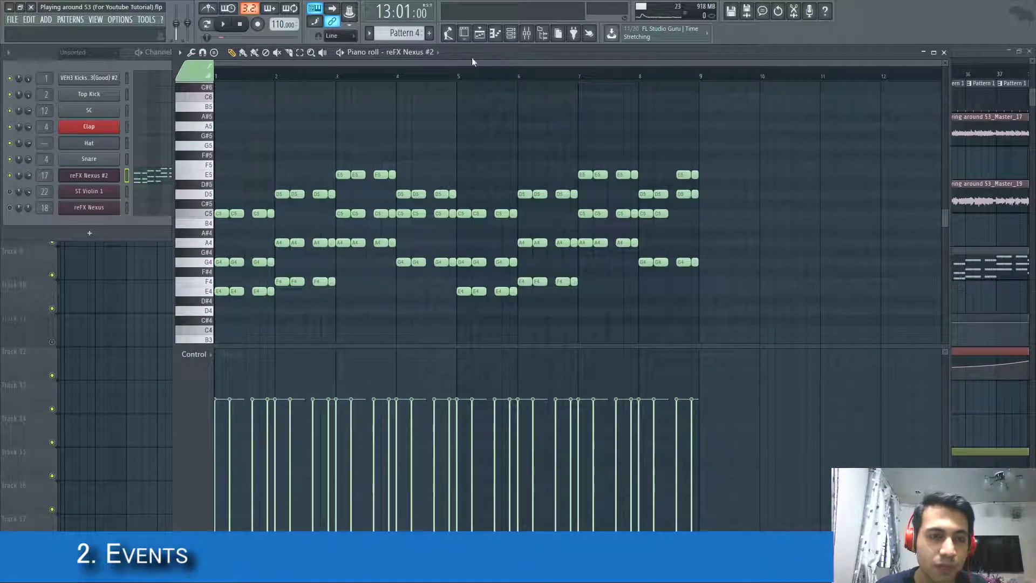
# Show the reFX Nexus #2 channel volume events in the piano roll and enlarge the event lane.
pyautogui.click(31, 176)
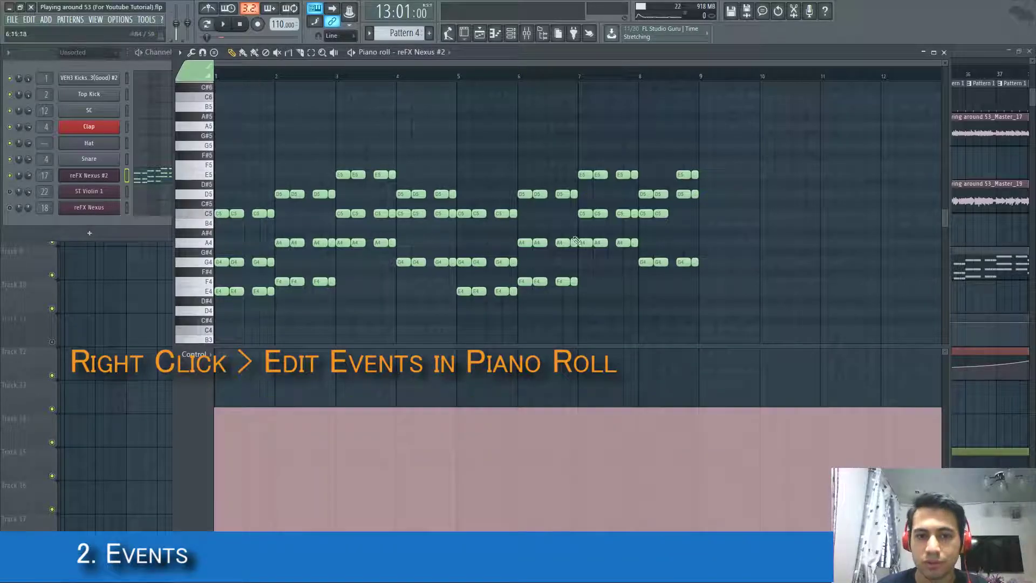
pyautogui.scroll(-2, 227, 310)
pyautogui.keyDown('ctrl'); pyautogui.scroll(2, 216, 319); pyautogui.keyUp('ctrl')
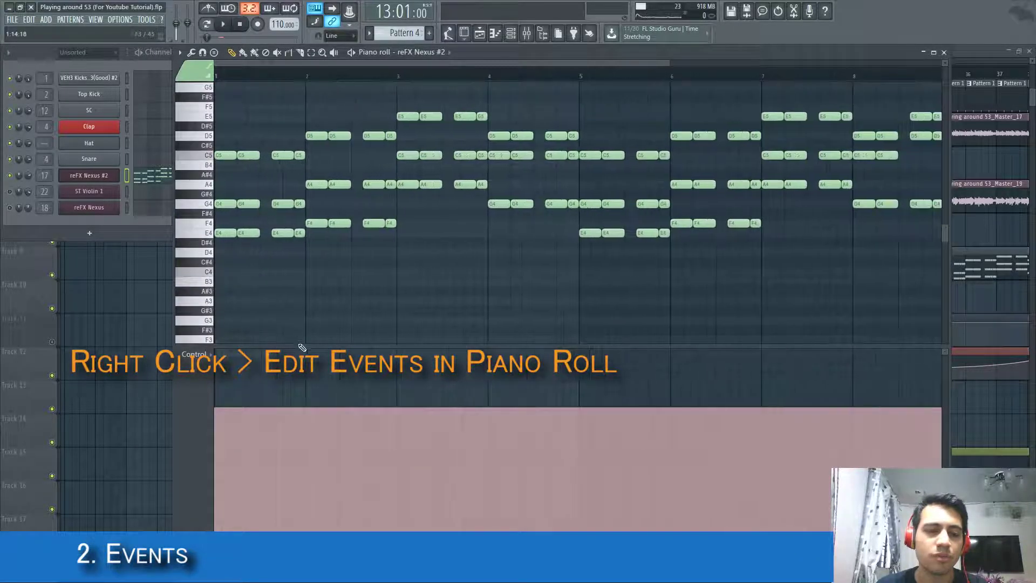
pyautogui.moveTo(299, 346); pyautogui.dragTo(319, 291)
pyautogui.scroll(-3, 439, 224)
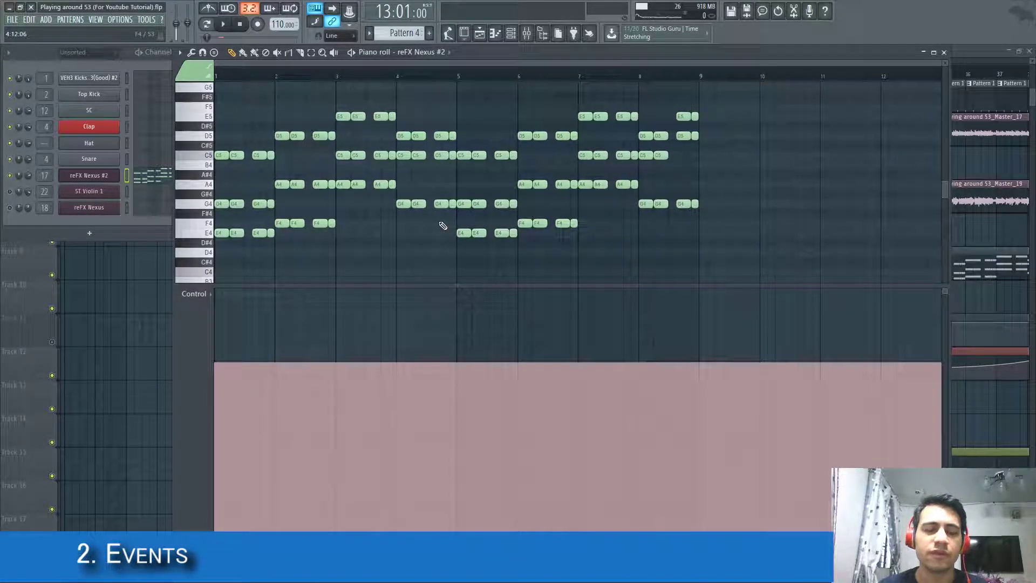
pyautogui.scroll(-1, 357, 242)
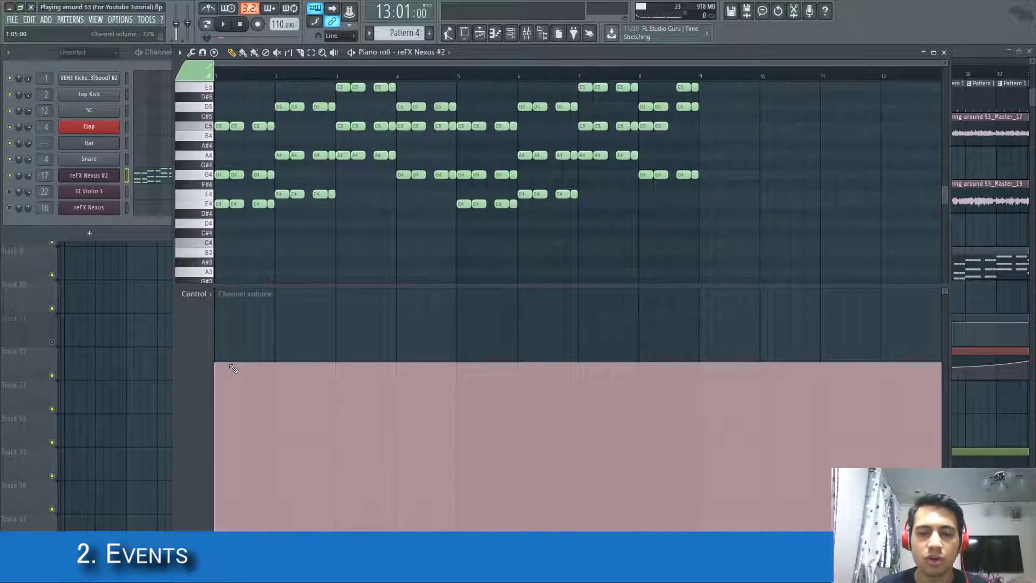
# Draw a channel volume curve peaking near bar 4, dipping around bars 7 to 8 and rising to bar 9, play it, and return to the playlist.
pyautogui.moveTo(222, 421)
pyautogui.mouseDown()
pyautogui.moveTo(388, 360)
pyautogui.moveTo(497, 375)
pyautogui.moveTo(559, 419)
pyautogui.moveTo(565, 436)
pyautogui.moveTo(629, 441)
pyautogui.moveTo(678, 383)
pyautogui.moveTo(721, 369)
pyautogui.mouseUp()
pyautogui.press('space')
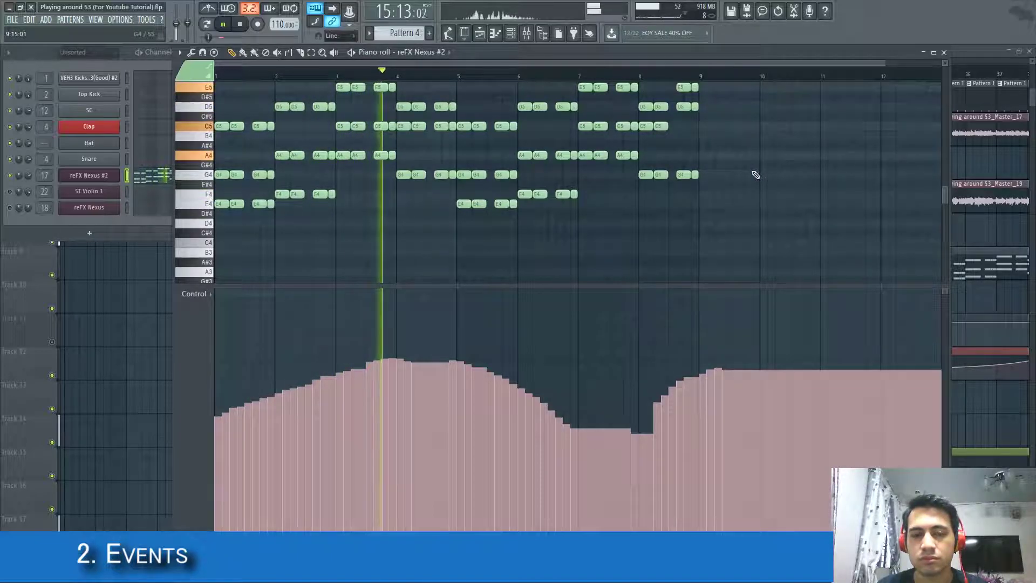
pyautogui.press('space')
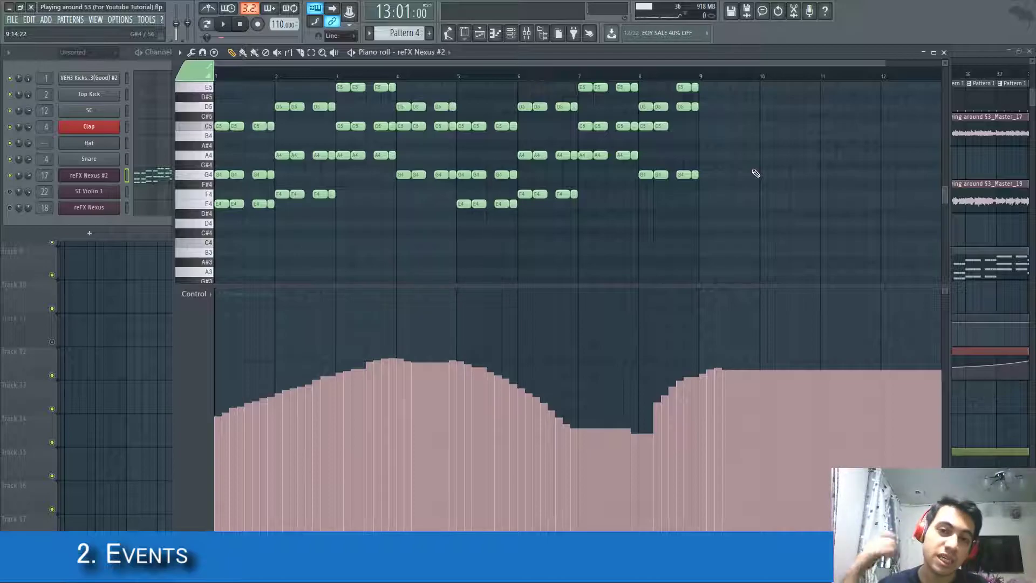
pyautogui.click(965, 234)
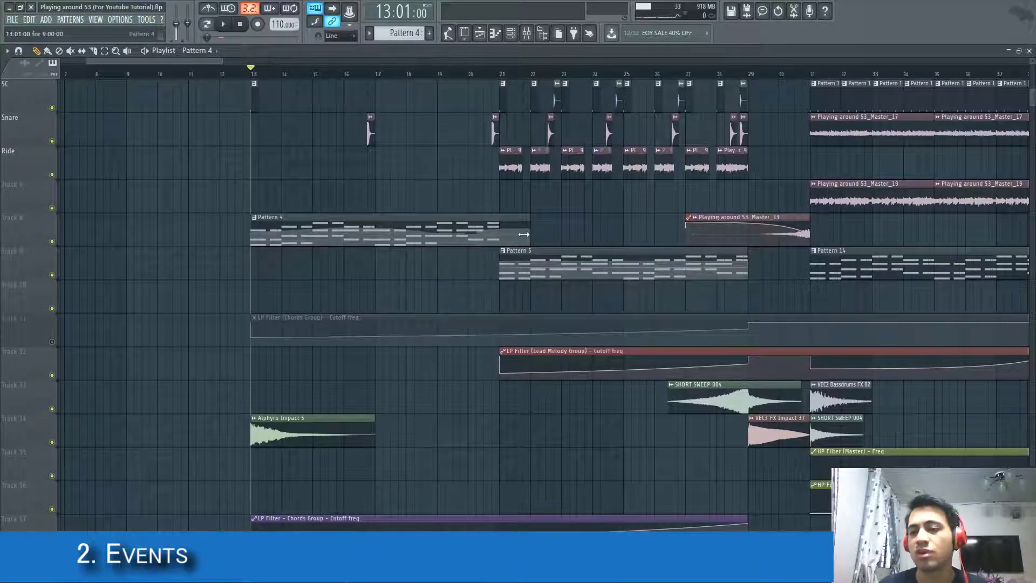
# Examine the Pattern 4 clip on Track 8 and the filter, delay and reverb automation clips on the tracks below it.
pyautogui.scroll(-4, 533, 389)
pyautogui.scroll(-1, 561, 306)
pyautogui.scroll(2, 210, 353)
pyautogui.scroll(3, 209, 354)
pyautogui.scroll(-4, 464, 336)
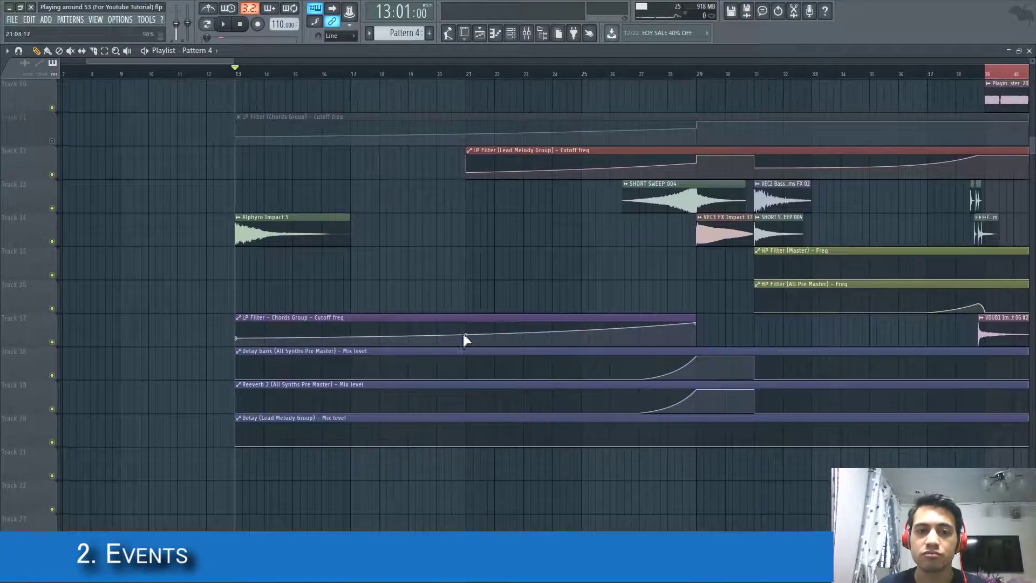
pyautogui.scroll(-2, 380, 353)
pyautogui.scroll(4, 613, 278)
pyautogui.scroll(-1, 428, 316)
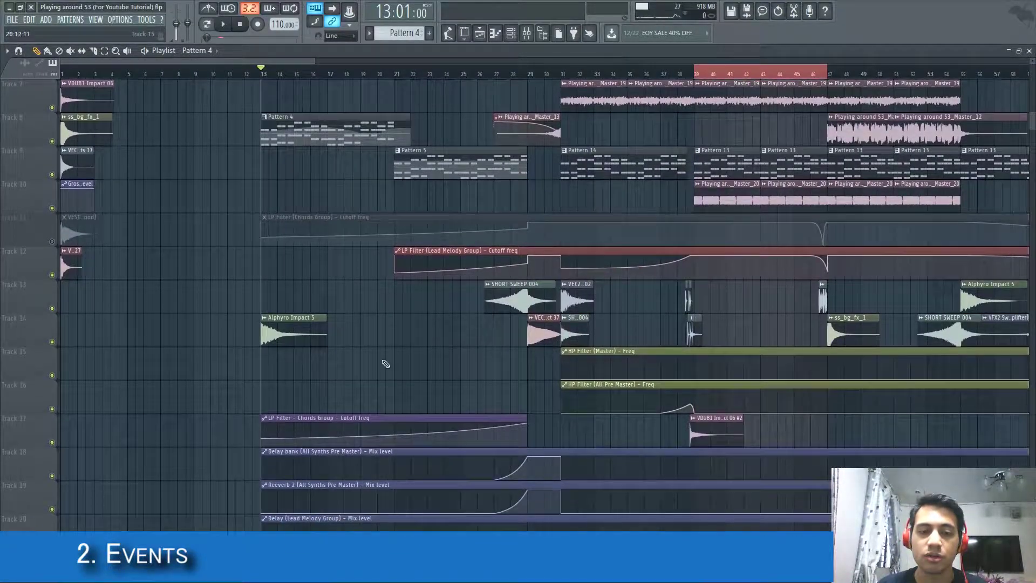
pyautogui.scroll(2, 324, 351)
pyautogui.scroll(-3, 502, 312)
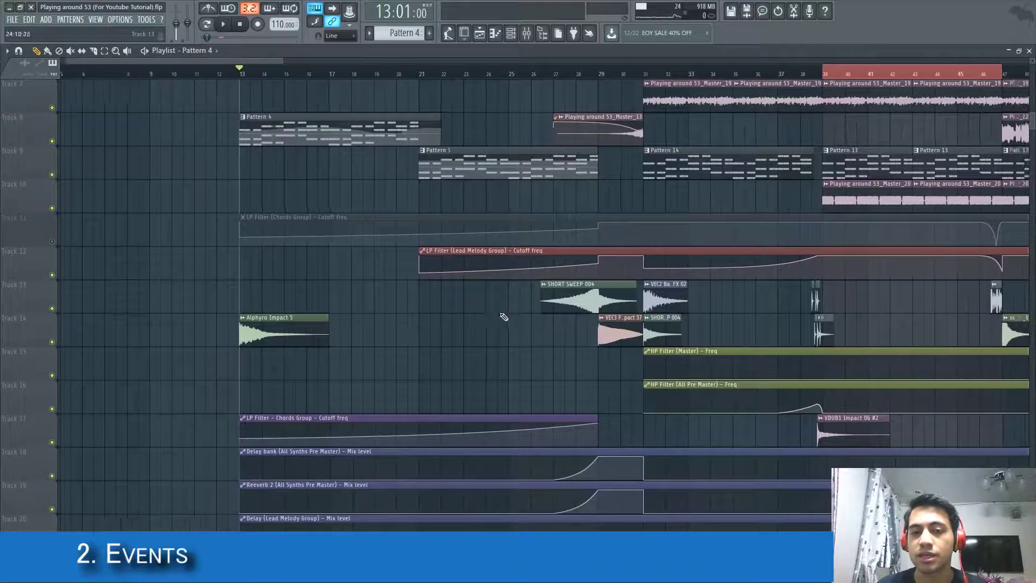
pyautogui.scroll(2, 539, 290)
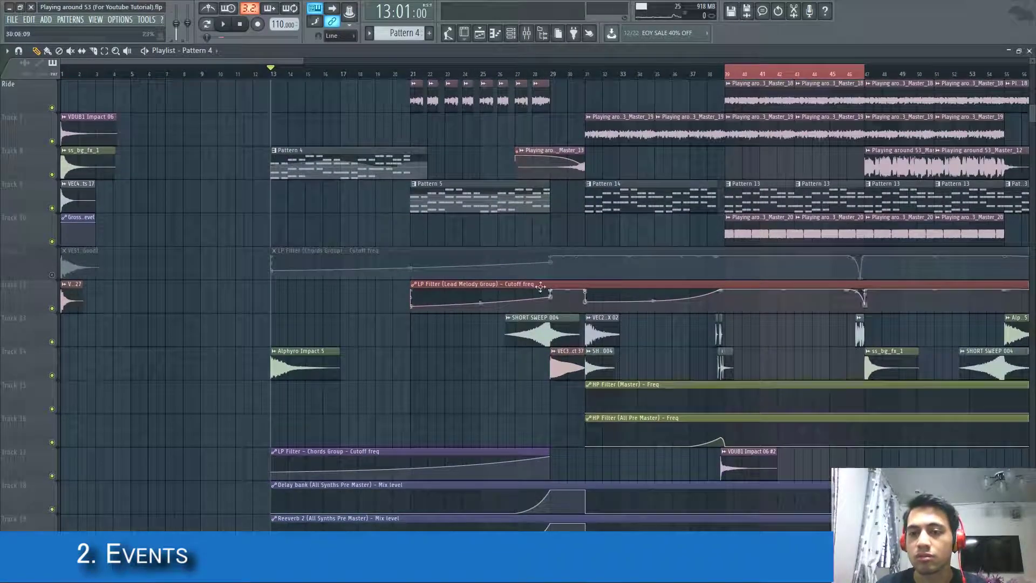
pyautogui.scroll(3, 297, 233)
pyautogui.scroll(3, 297, 233)
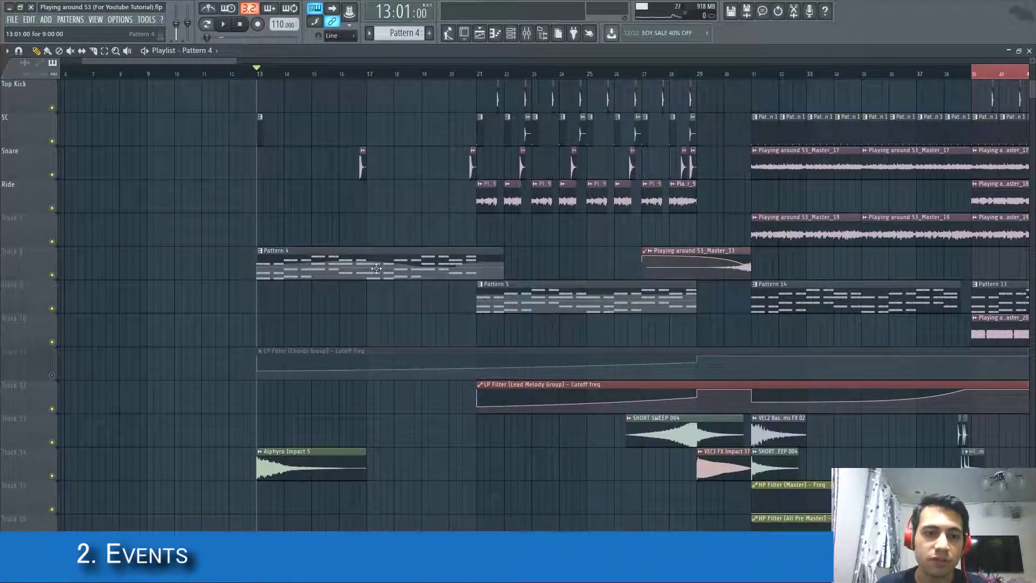
# Examine the playlist arrangement from the Pattern 4 clip to the end of the song for a clip suited to note-pitch automation.
pyautogui.doubleClick(376, 268)
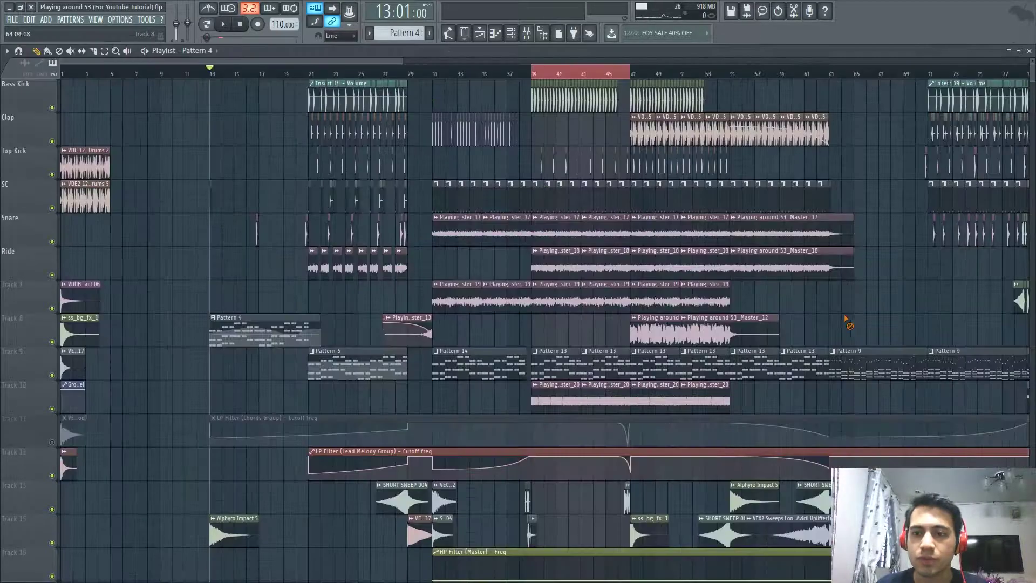
pyautogui.scroll(3, 222, 351)
pyautogui.scroll(-2, 481, 317)
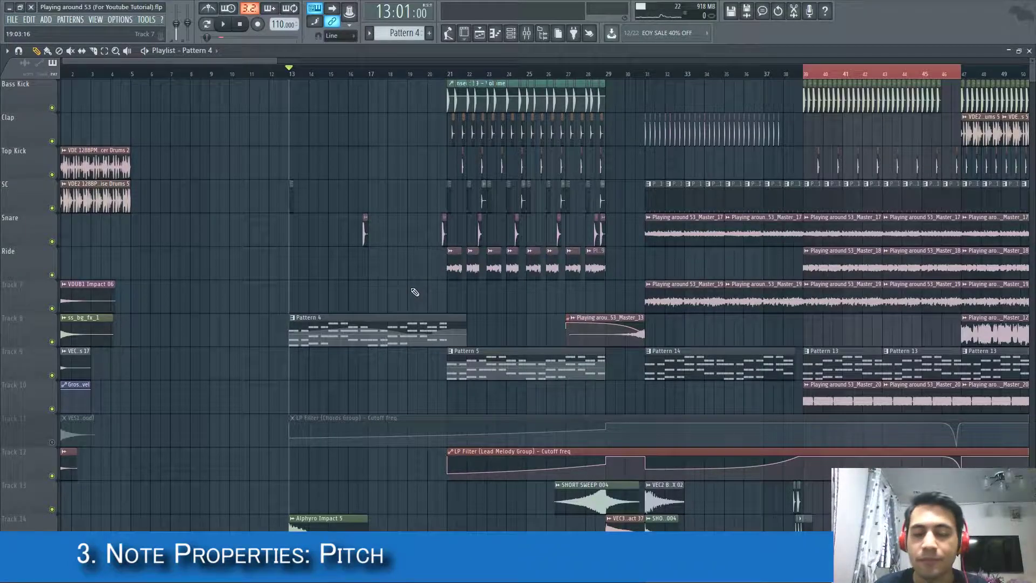
pyautogui.scroll(-3, 415, 292)
pyautogui.scroll(-1, 398, 297)
pyautogui.scroll(2, 399, 295)
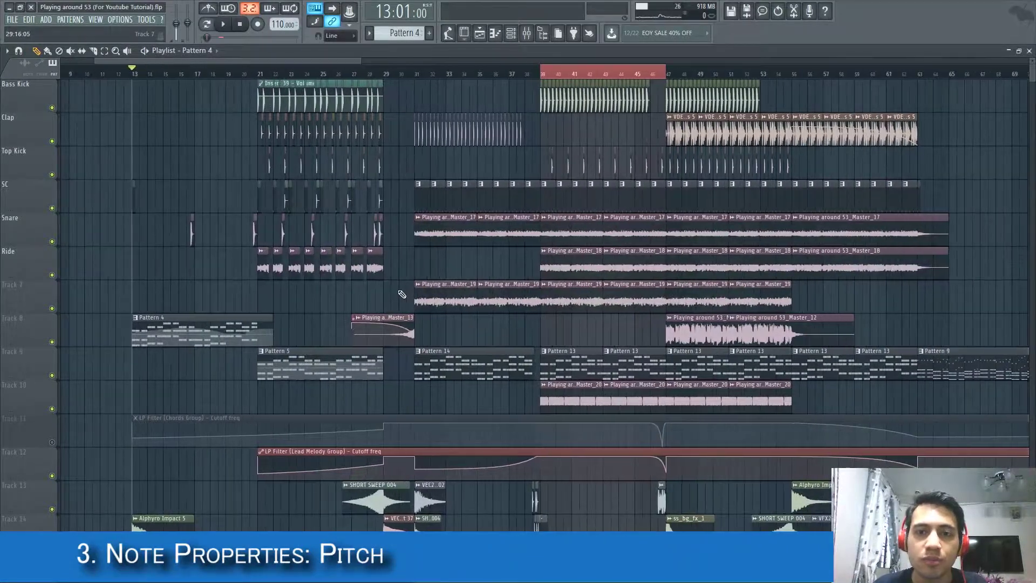
pyautogui.scroll(-3, 701, 296)
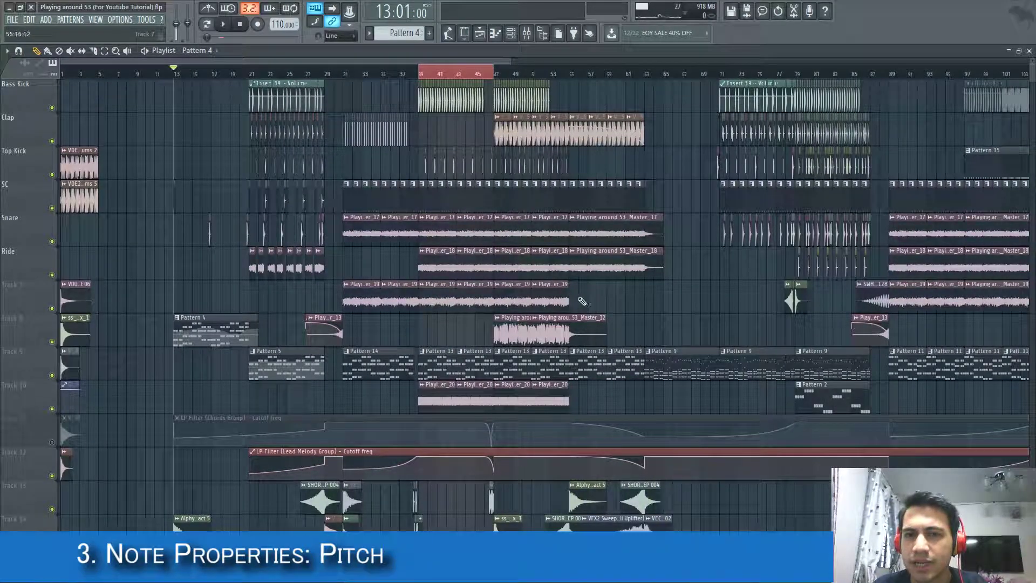
pyautogui.scroll(3, 320, 313)
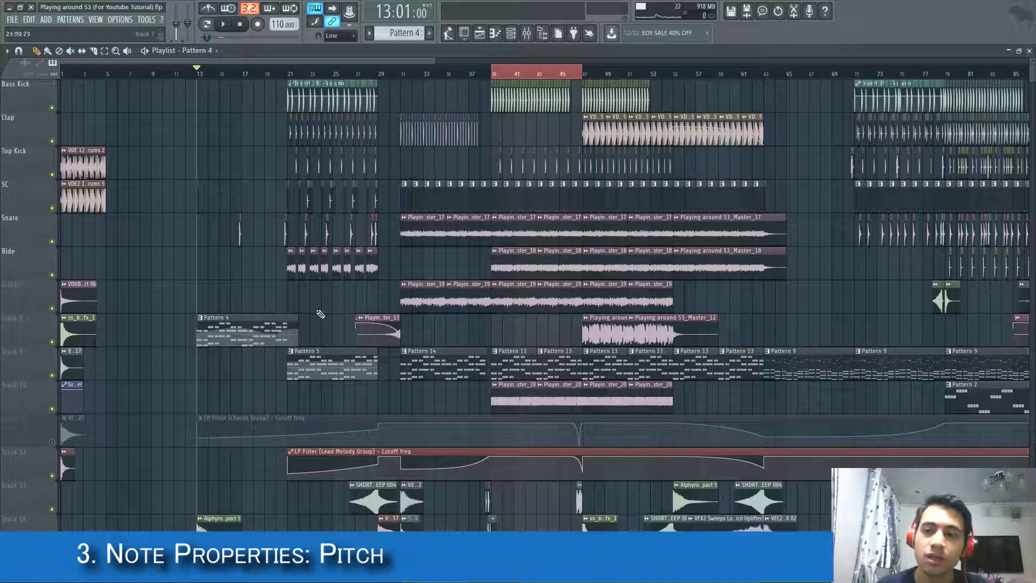
pyautogui.scroll(-2, 721, 305)
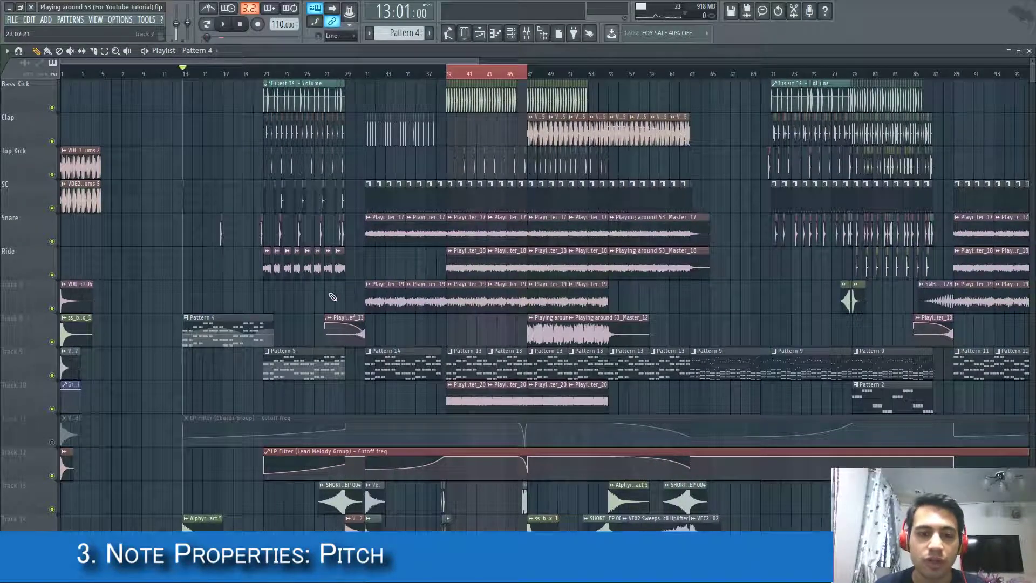
pyautogui.scroll(2, 330, 296)
pyautogui.scroll(-1, 378, 287)
pyautogui.scroll(-3, 683, 271)
pyautogui.scroll(4, 712, 254)
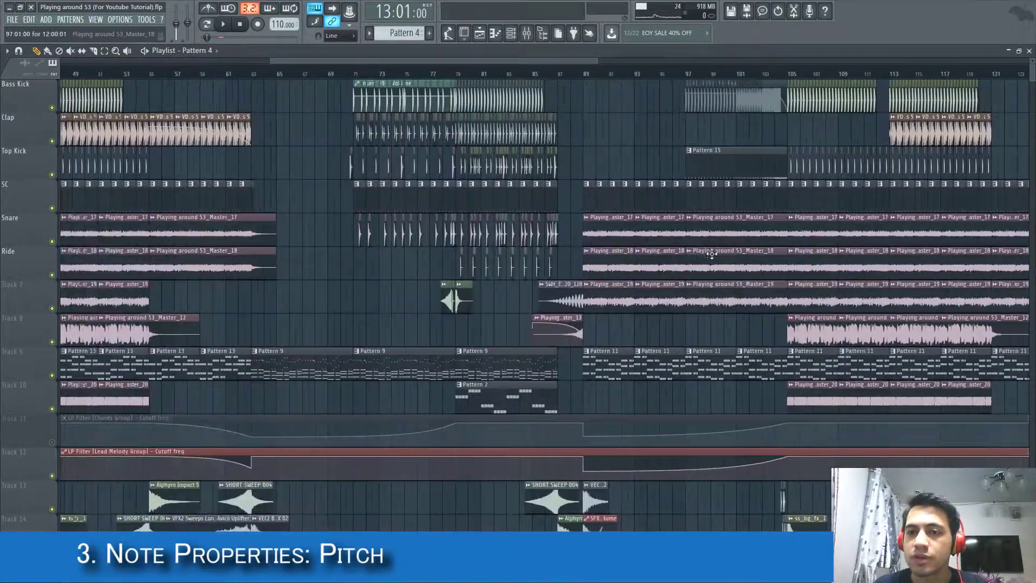
pyautogui.scroll(-4, 711, 255)
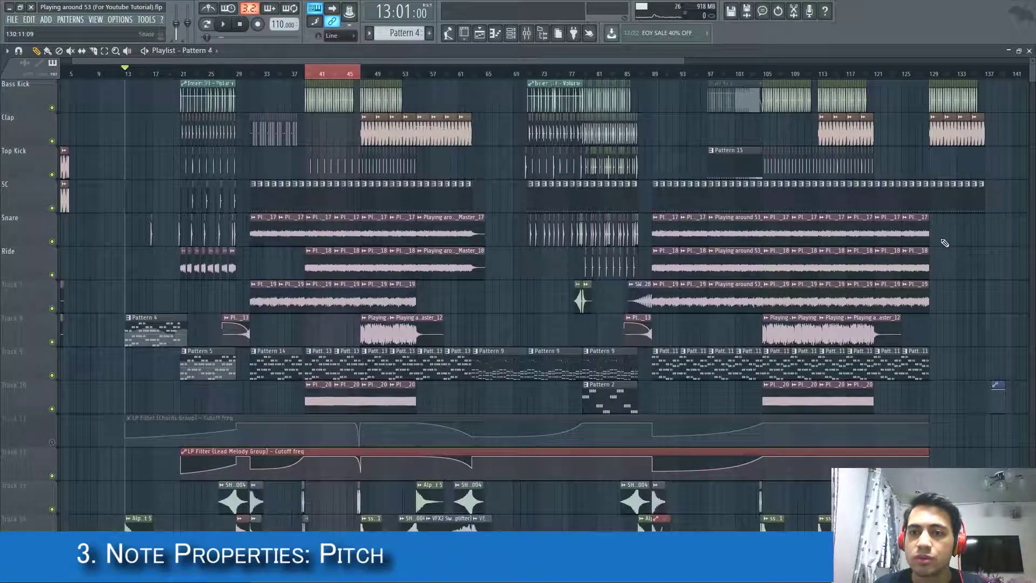
pyautogui.scroll(-1, 945, 243)
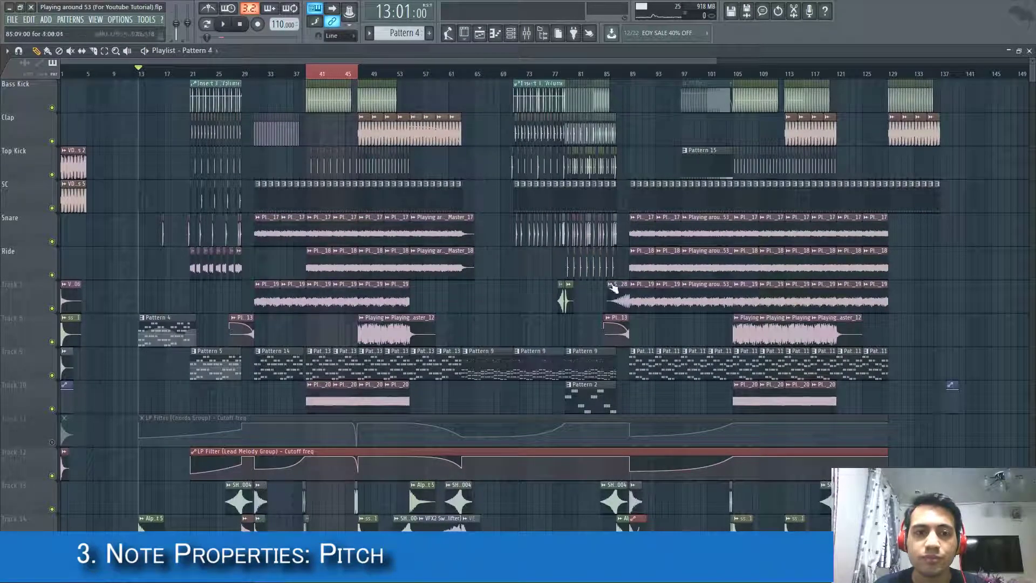
pyautogui.scroll(4, 162, 305)
pyautogui.scroll(3, 165, 303)
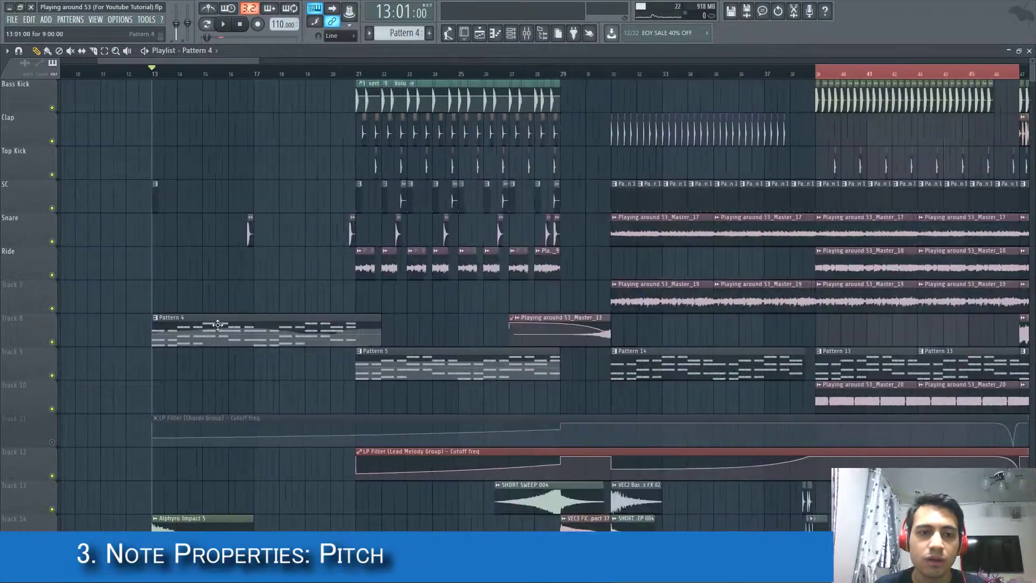
pyautogui.doubleClick(238, 325)
pyautogui.click(120, 306)
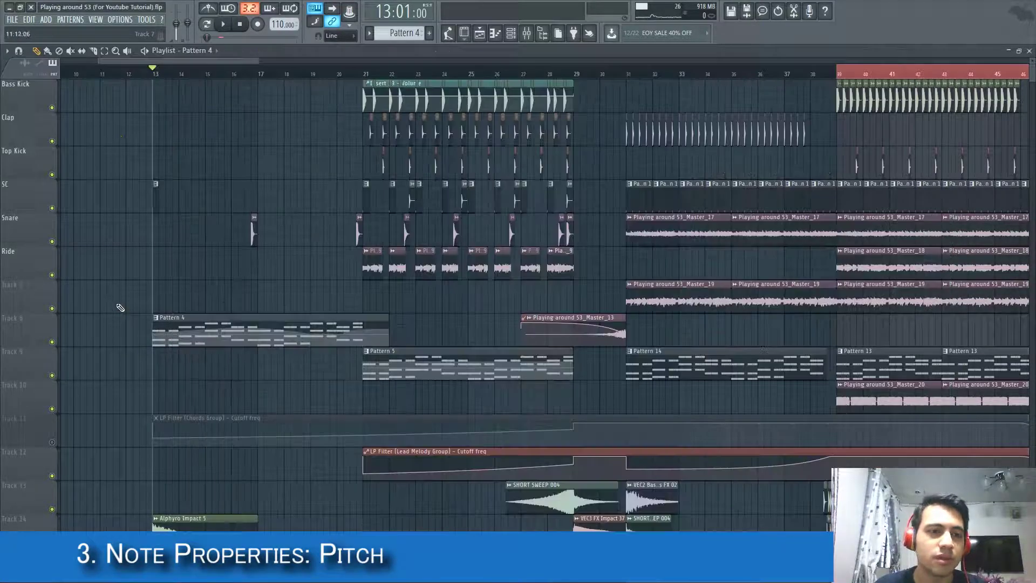
# Find the Pattern 15 clip at bar 97 on the Top Kick track and open its Snare notes in the piano roll.
pyautogui.scroll(-3, 165, 275)
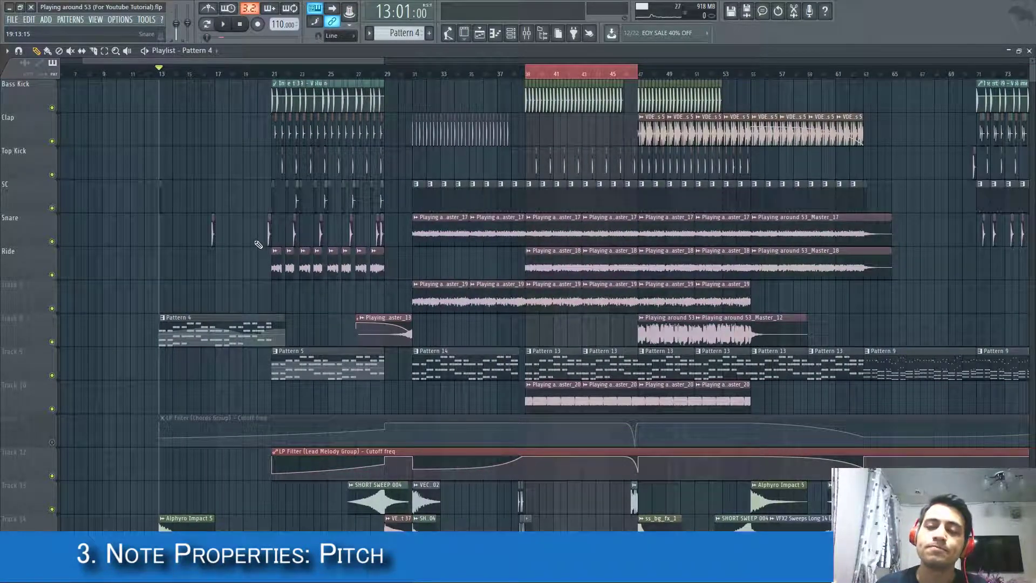
pyautogui.scroll(-3, 258, 244)
pyautogui.scroll(4, 794, 173)
pyautogui.moveTo(835, 164); pyautogui.dragTo(599, 157)
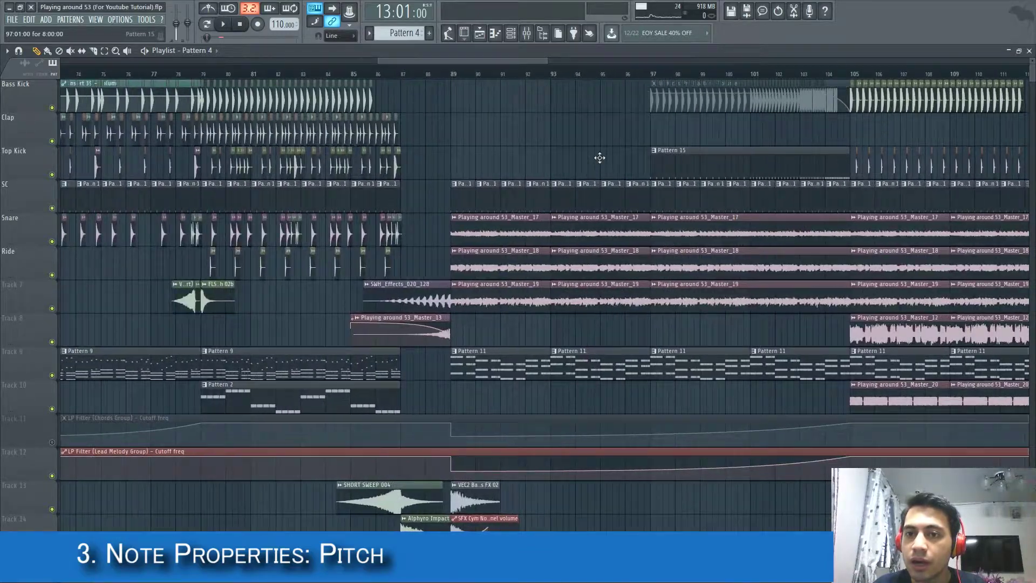
pyautogui.scroll(-4, 621, 164)
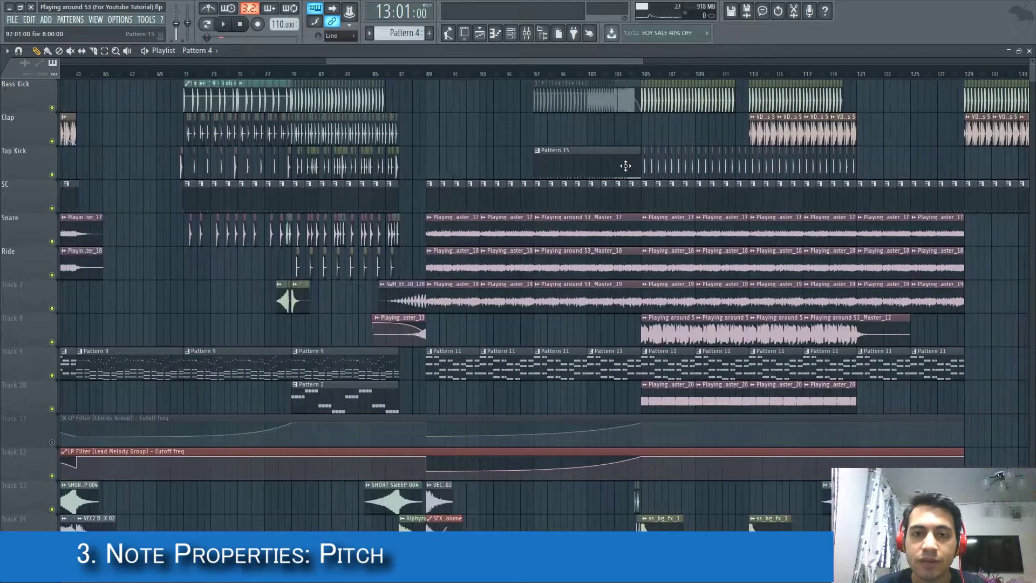
pyautogui.doubleClick(589, 172)
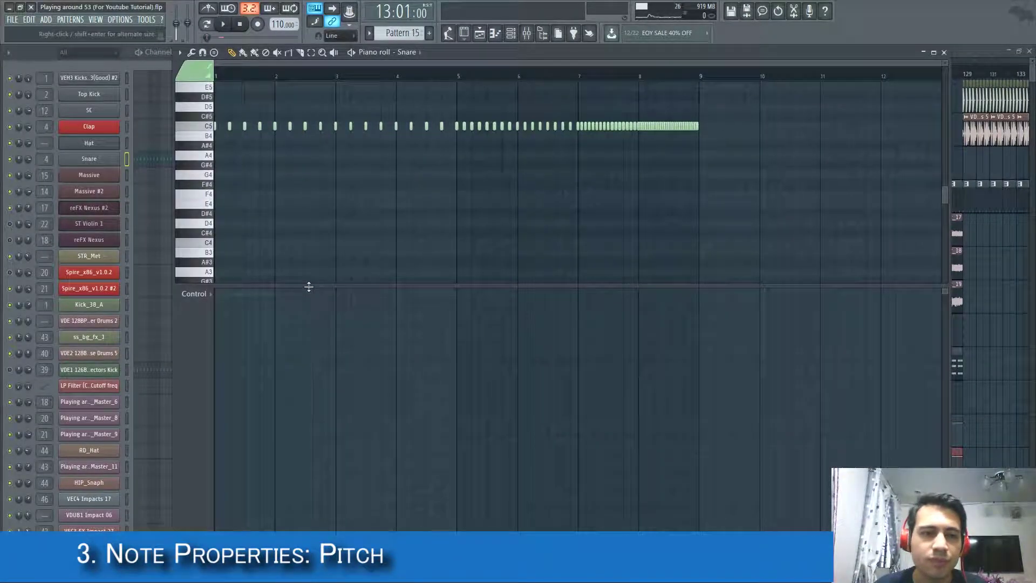
# Check the VEH3 Kicks 083(Good) #2 sampler settings and look through the channel rack for the channels used in Pattern 15.
pyautogui.click(98, 76)
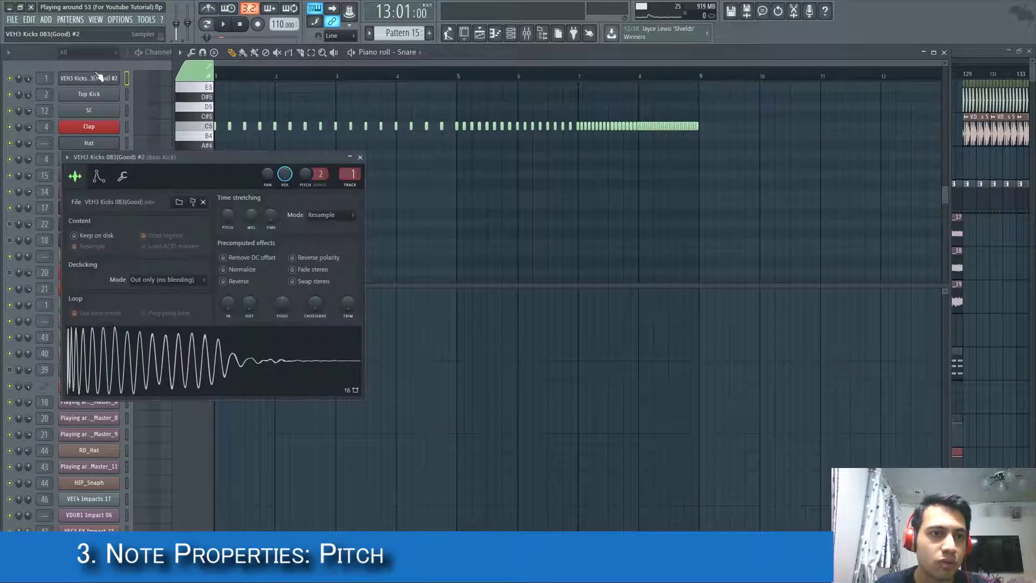
pyautogui.click(100, 79)
pyautogui.scroll(-1, 165, 170)
pyautogui.scroll(-2, 165, 183)
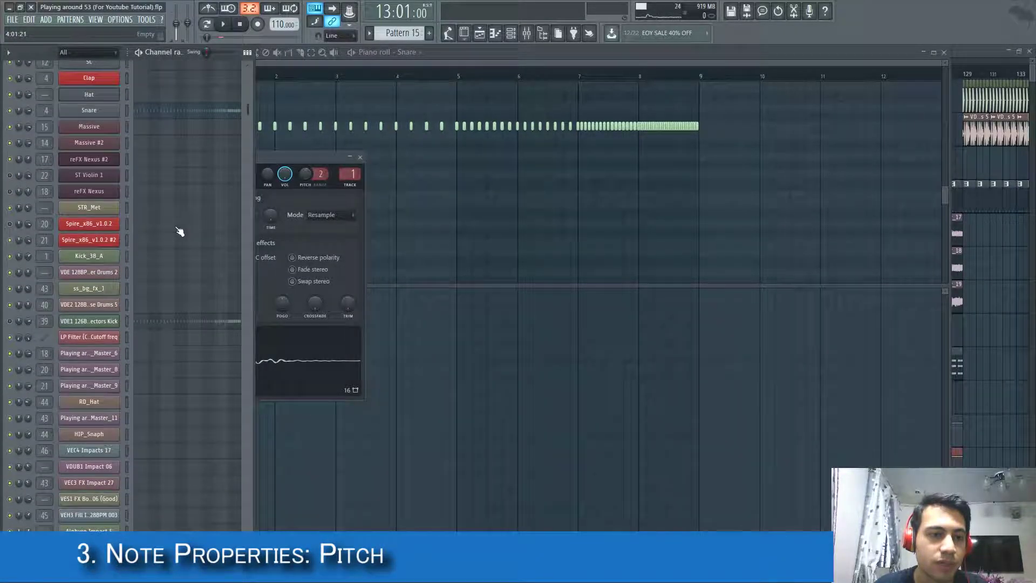
pyautogui.scroll(3, 167, 176)
pyautogui.click(172, 162)
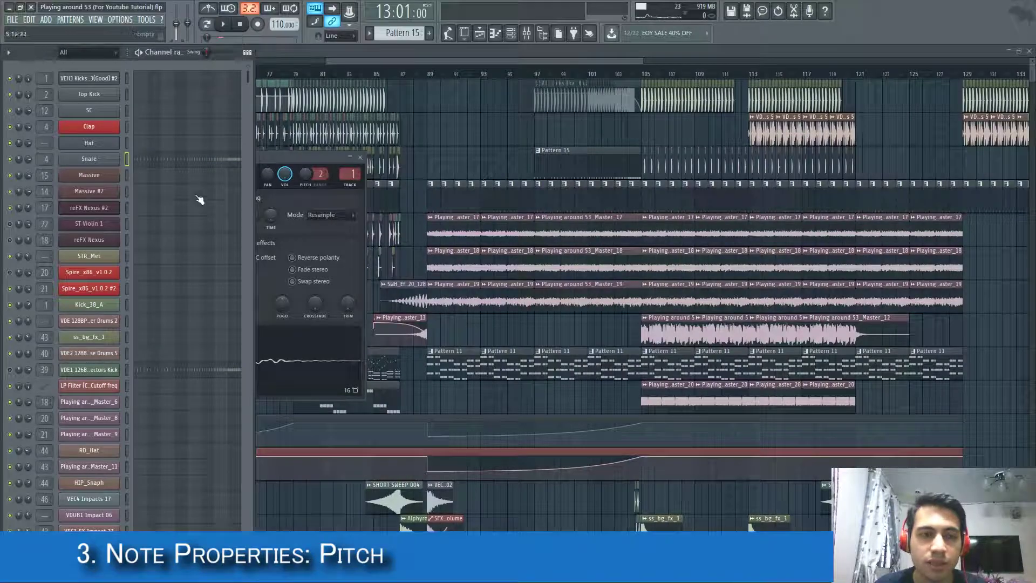
# Show Pattern 15's Snare notes in the piano roll, play parts from bars 1, 5 and 6, and leave the playhead at bar 5.
pyautogui.press('F7')
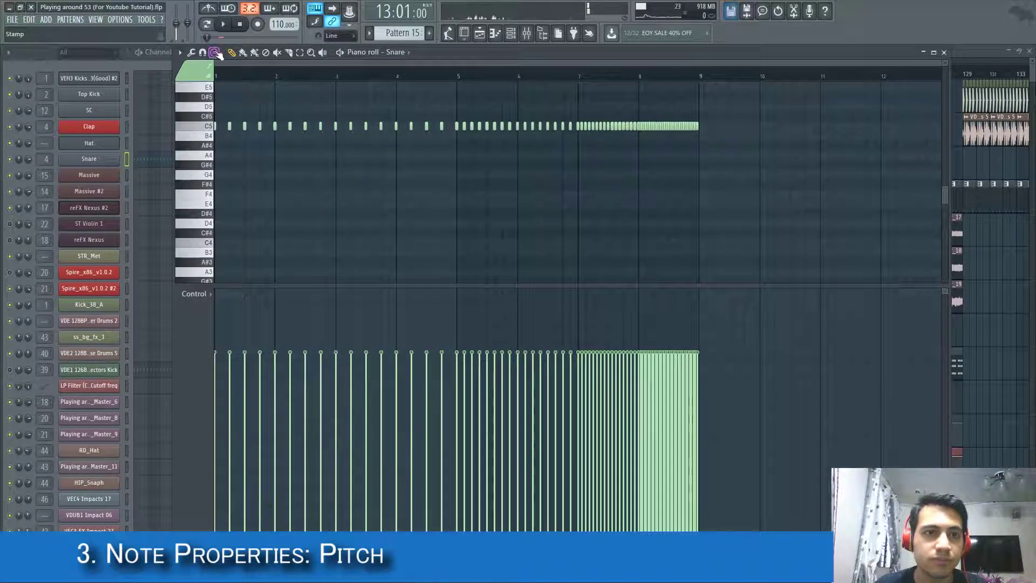
pyautogui.press('space')
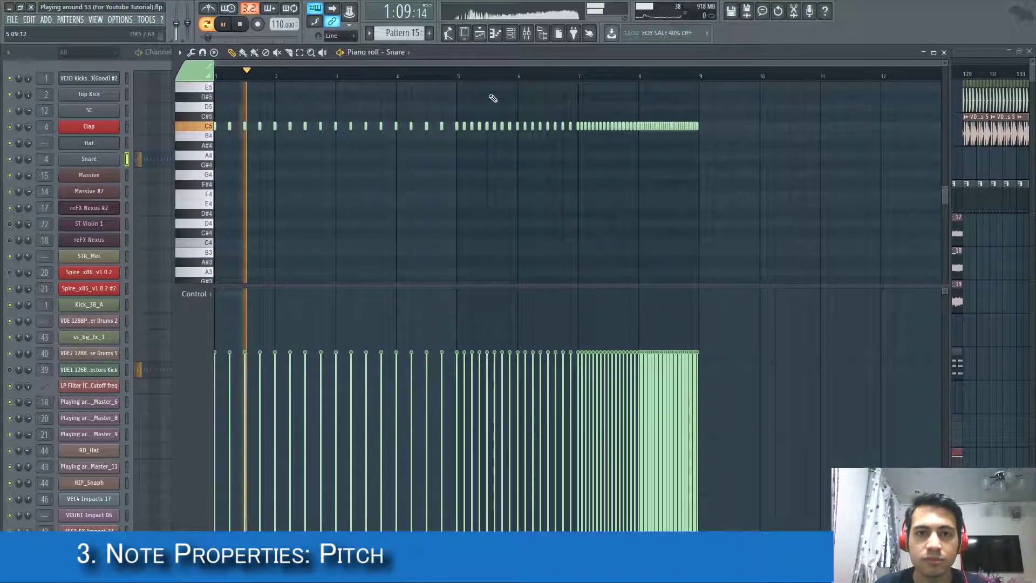
pyautogui.click(463, 76)
pyautogui.click(554, 76)
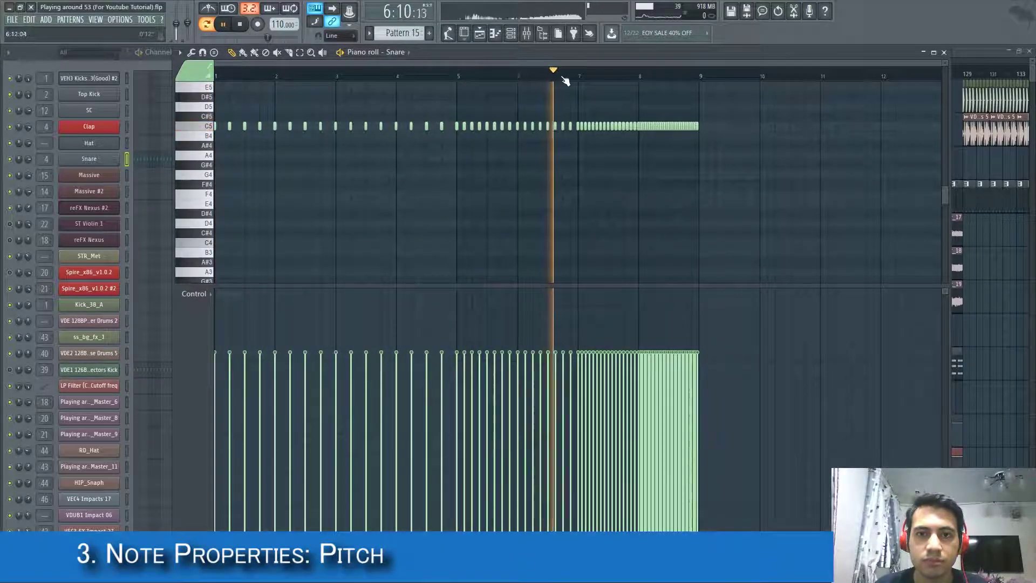
pyautogui.press('space')
pyautogui.click(456, 76)
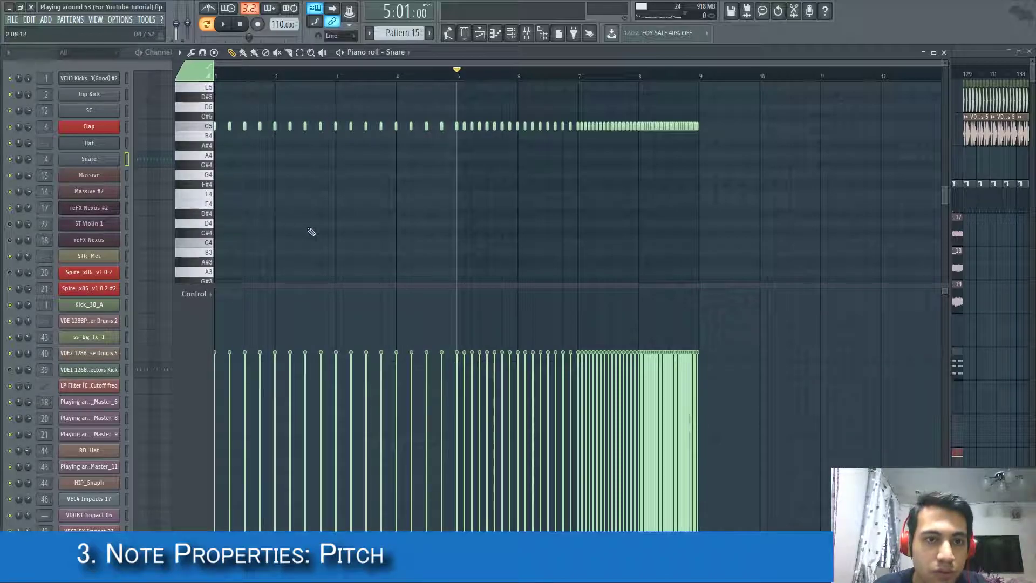
# Select all the Snare notes in Pattern 15, close the piano roll and return to the Pattern 15 clip in the playlist.
pyautogui.hotkey('ctrl', 'a')
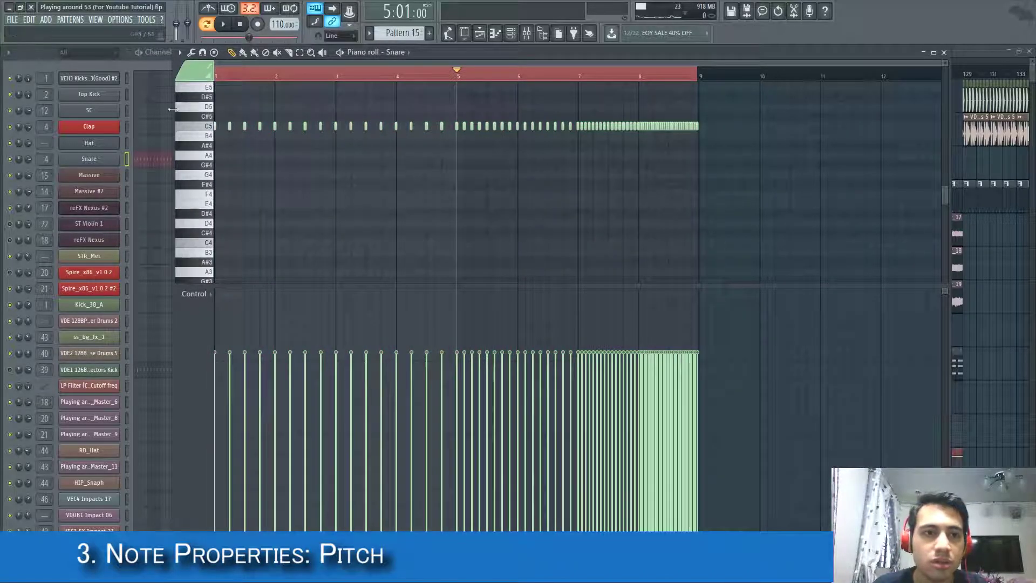
pyautogui.click(944, 53)
pyautogui.click(573, 163)
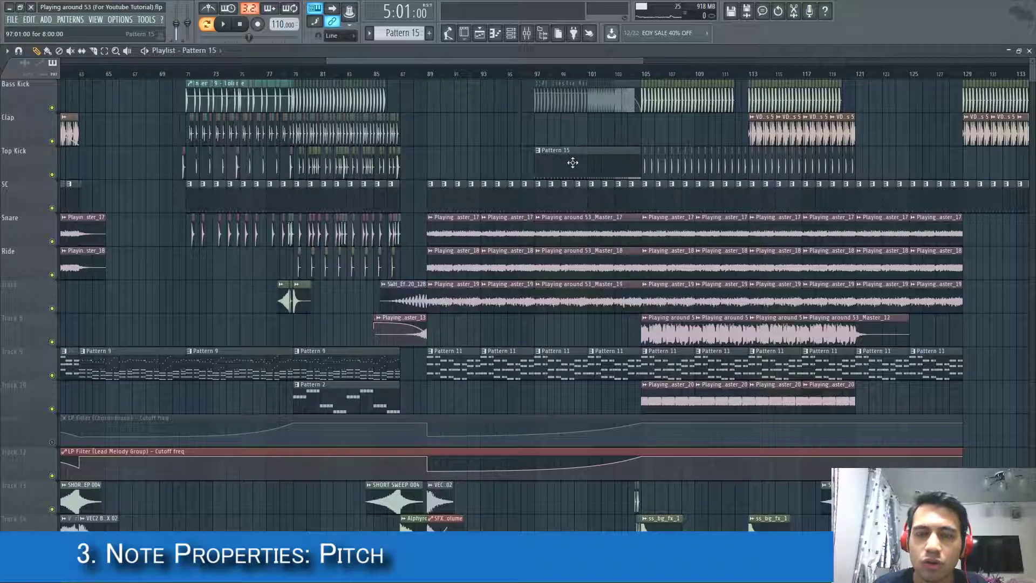
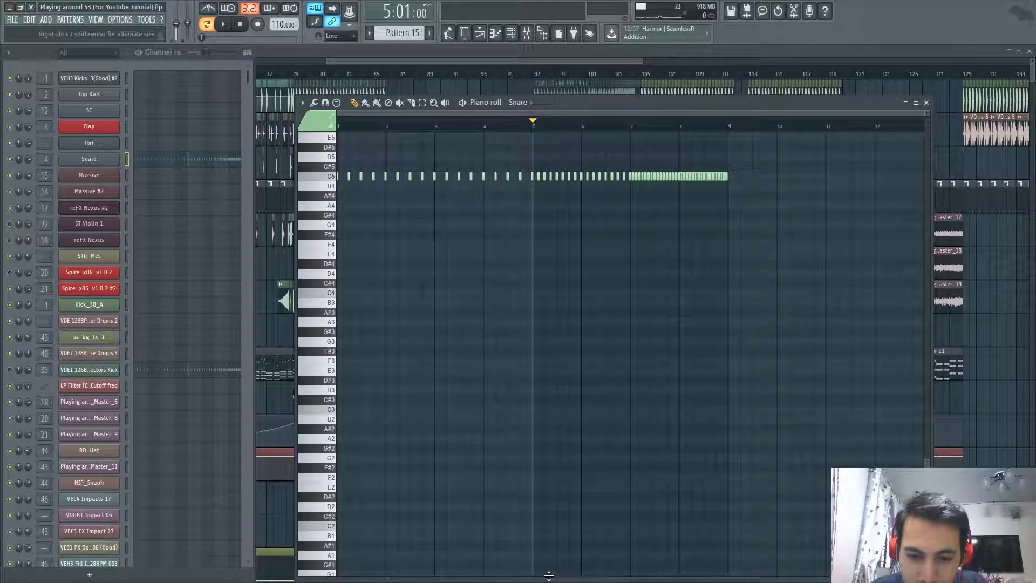
# Expand the control lane under the Snare notes, show Note fine pitch, and flatten the existing curve from bar 5 to bar 9 to 0 cents.
pyautogui.moveTo(551, 571); pyautogui.dragTo(574, 339)
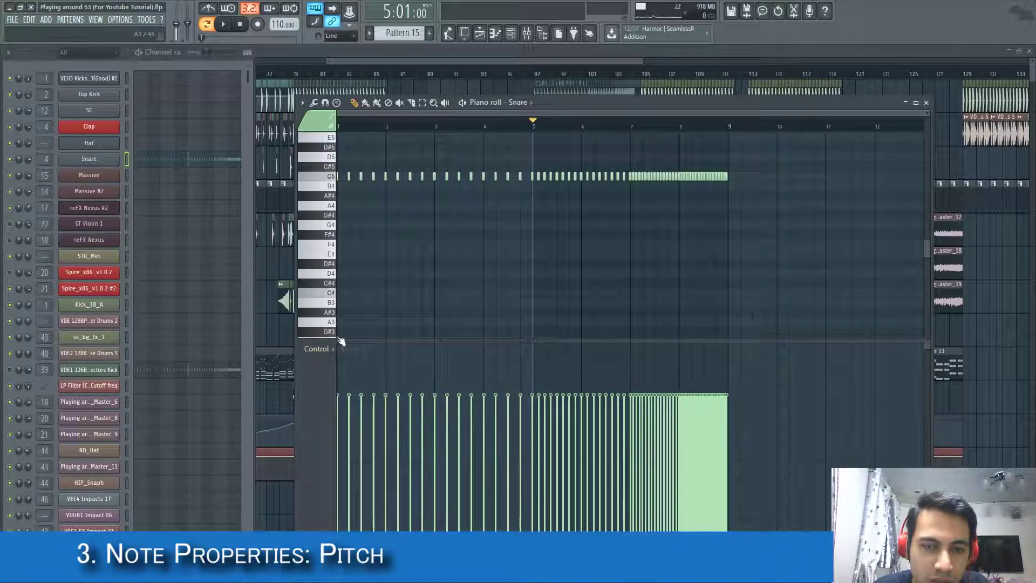
pyautogui.scroll(3, 376, 275)
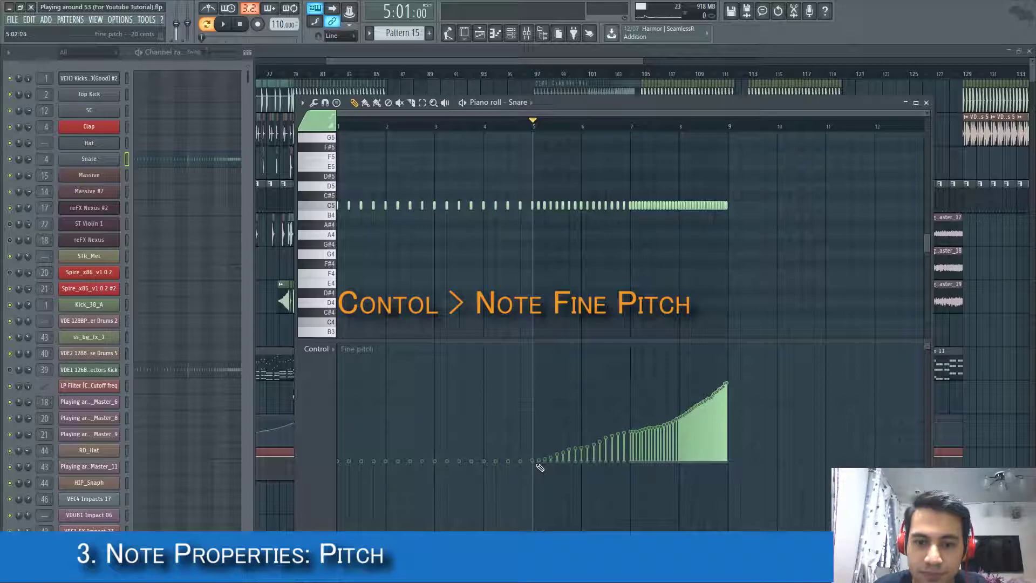
pyautogui.moveTo(537, 464)
pyautogui.mouseDown()
pyautogui.moveTo(622, 454)
pyautogui.moveTo(746, 462)
pyautogui.moveTo(561, 478)
pyautogui.moveTo(572, 462)
pyautogui.moveTo(534, 464)
pyautogui.mouseUp()
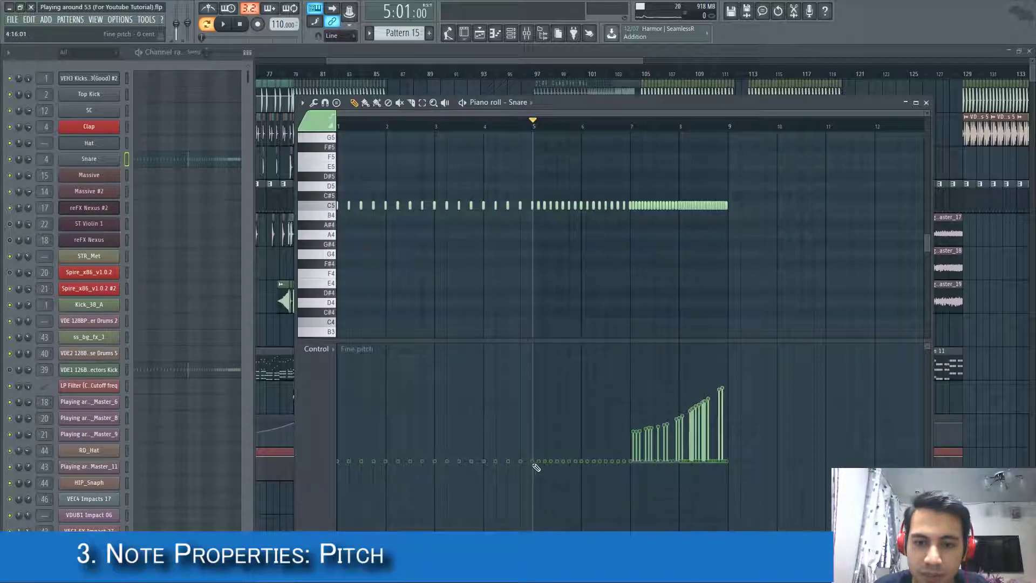
pyautogui.moveTo(663, 464)
pyautogui.mouseDown()
pyautogui.moveTo(695, 460)
pyautogui.moveTo(626, 458)
pyautogui.moveTo(716, 465)
pyautogui.mouseUp()
pyautogui.moveTo(626, 466)
pyautogui.mouseDown()
pyautogui.moveTo(715, 458)
pyautogui.moveTo(695, 462)
pyautogui.mouseUp()
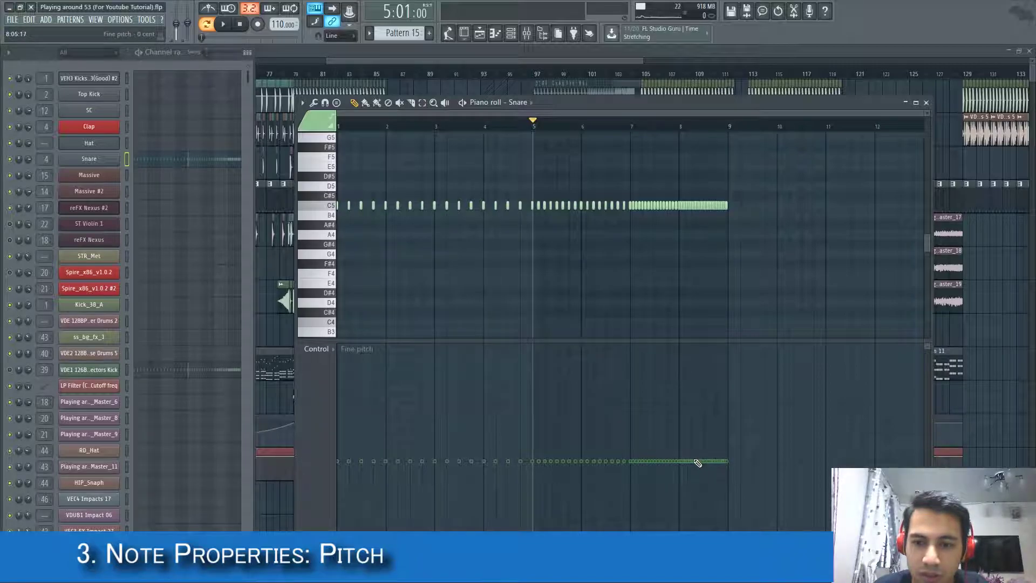
pyautogui.moveTo(623, 463); pyautogui.dragTo(691, 464)
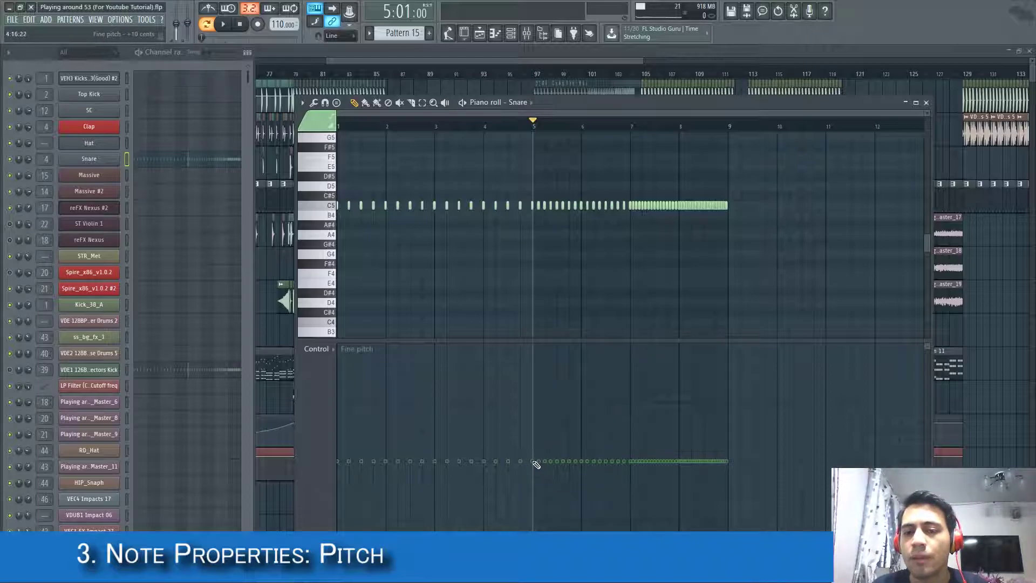
# Draw a rising fine pitch curve over the Snare notes from bar 5 to bar 9 and play it from bar 5.
pyautogui.moveTo(538, 463)
pyautogui.mouseDown()
pyautogui.moveTo(639, 455)
pyautogui.moveTo(729, 399)
pyautogui.mouseUp()
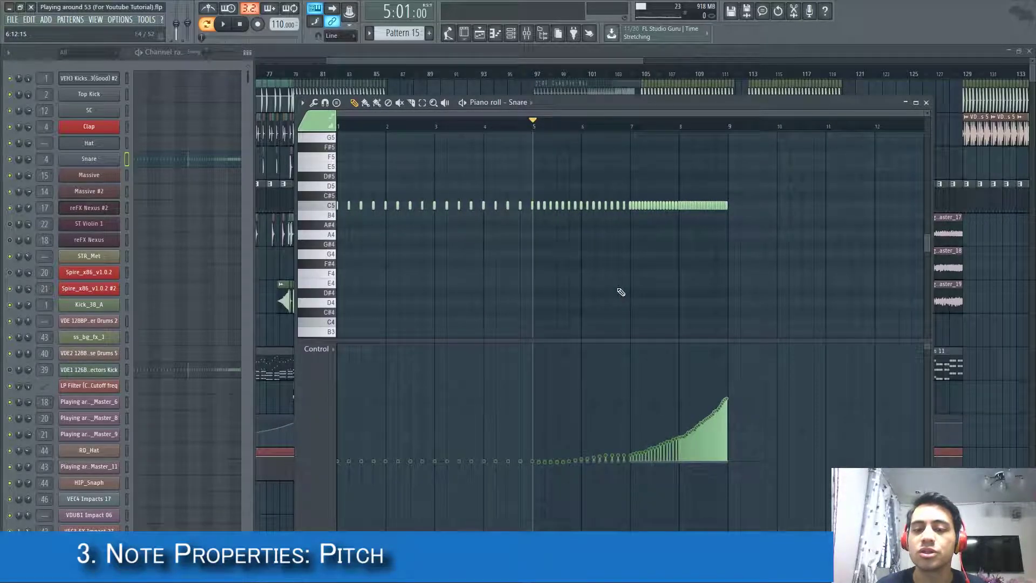
pyautogui.press('space')
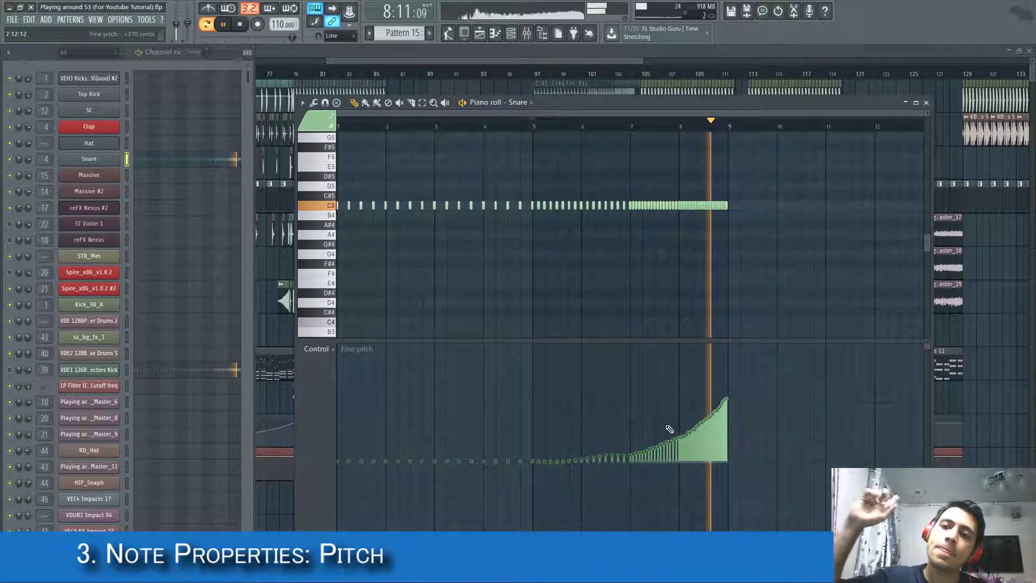
pyautogui.press('space')
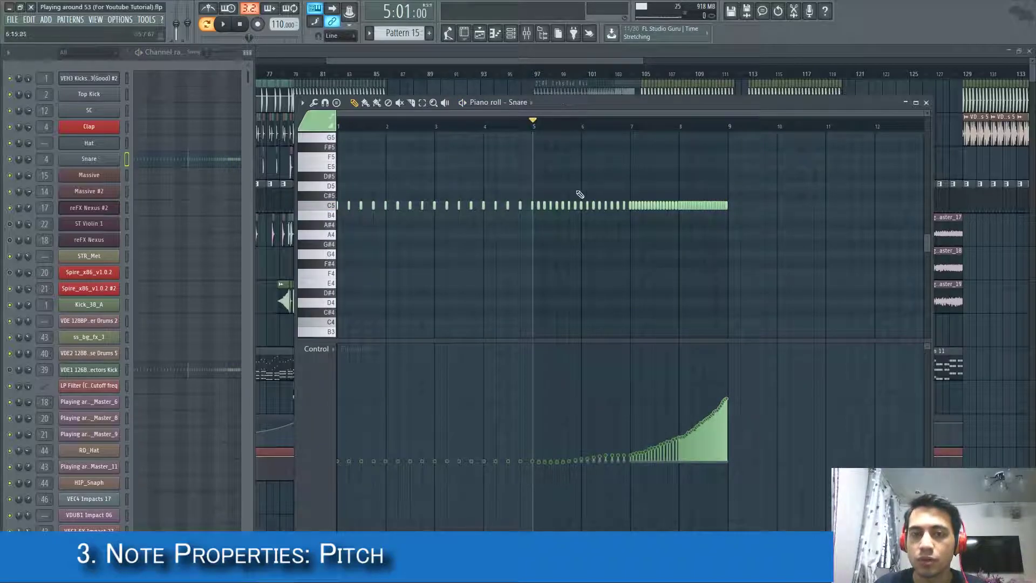
# Reset the Snare notes' fine pitch to 0 cents and play the unpitched roll from bar 7.
pyautogui.moveTo(571, 468)
pyautogui.mouseDown()
pyautogui.moveTo(727, 469)
pyautogui.moveTo(604, 469)
pyautogui.moveTo(717, 464)
pyautogui.moveTo(681, 470)
pyautogui.mouseUp()
pyautogui.click(631, 124)
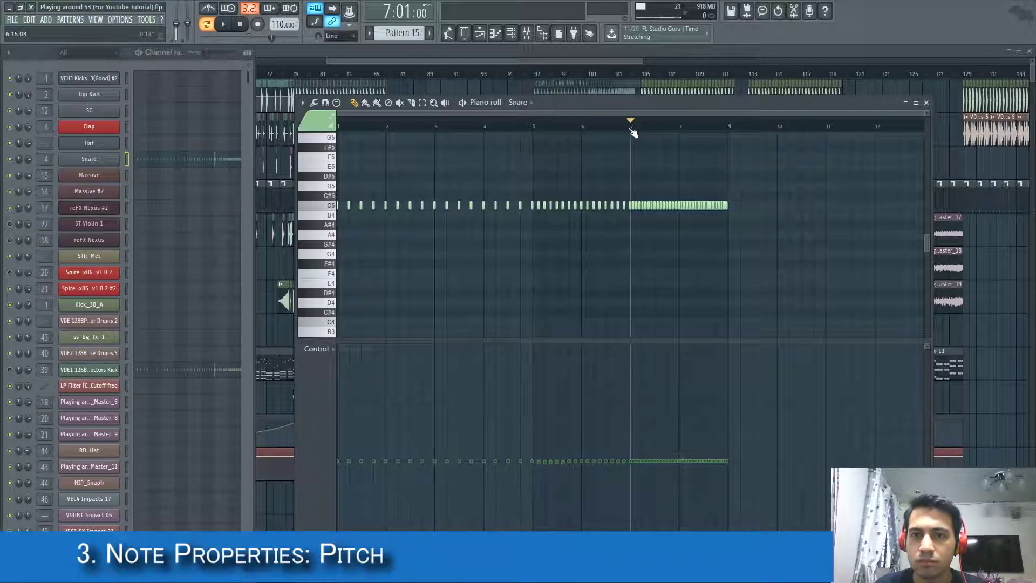
pyautogui.press('space')
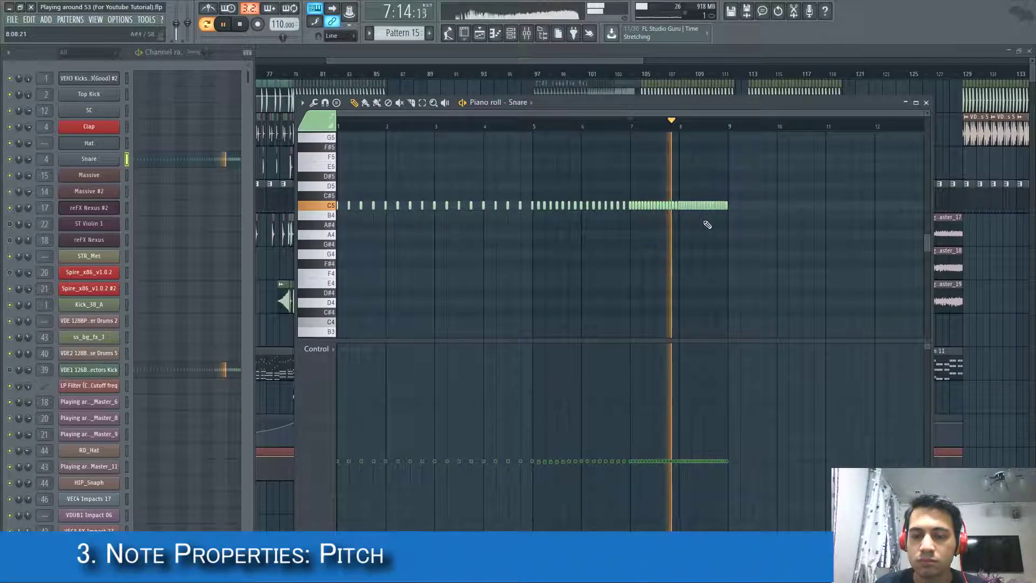
pyautogui.press('space')
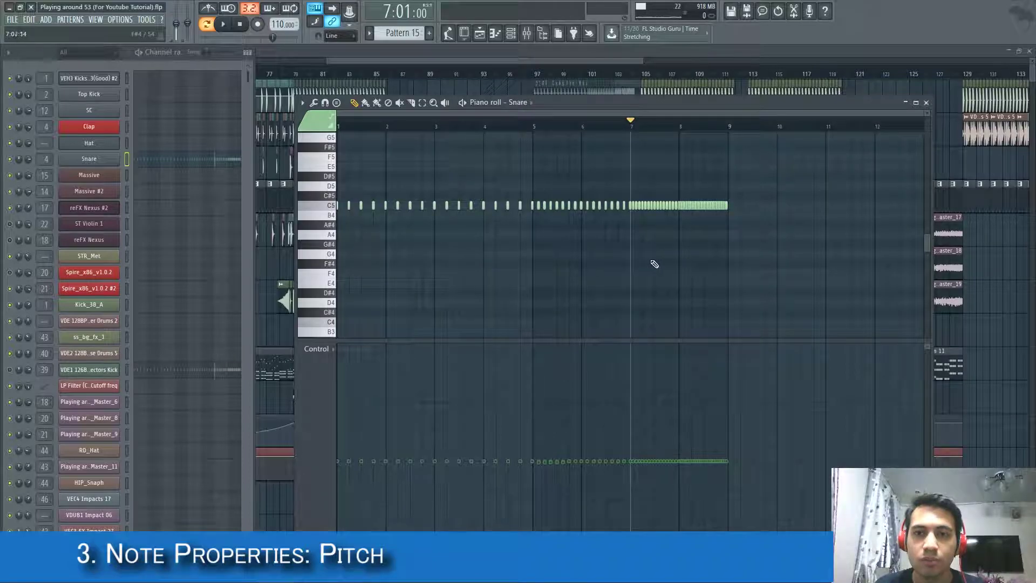
# Find the Pattern 10 clip at bar 63 in the playlist, move the playhead to bar 71, and open the clip's Hat notes in the piano roll.
pyautogui.scroll(3, 746, 238)
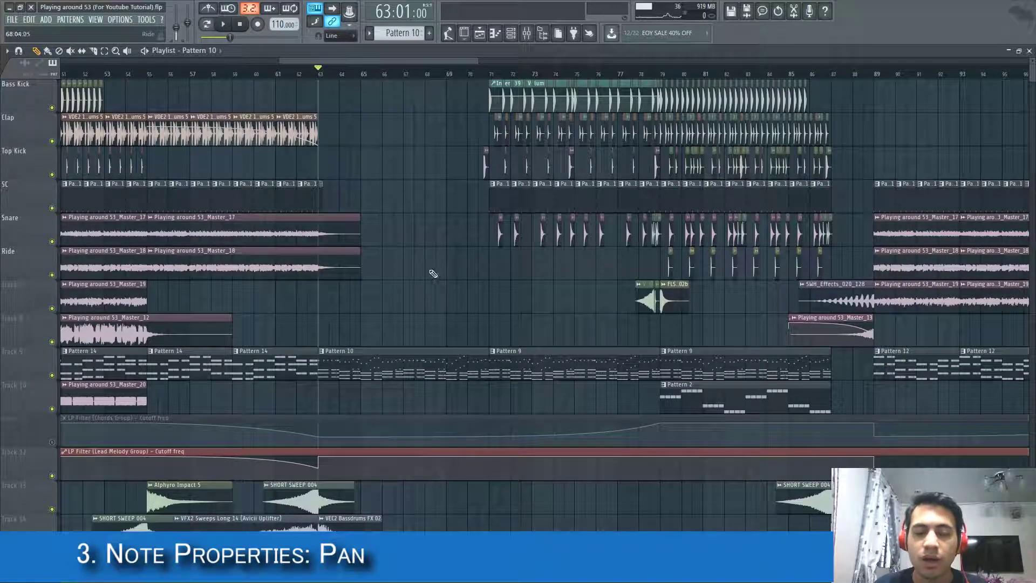
pyautogui.scroll(3, 745, 153)
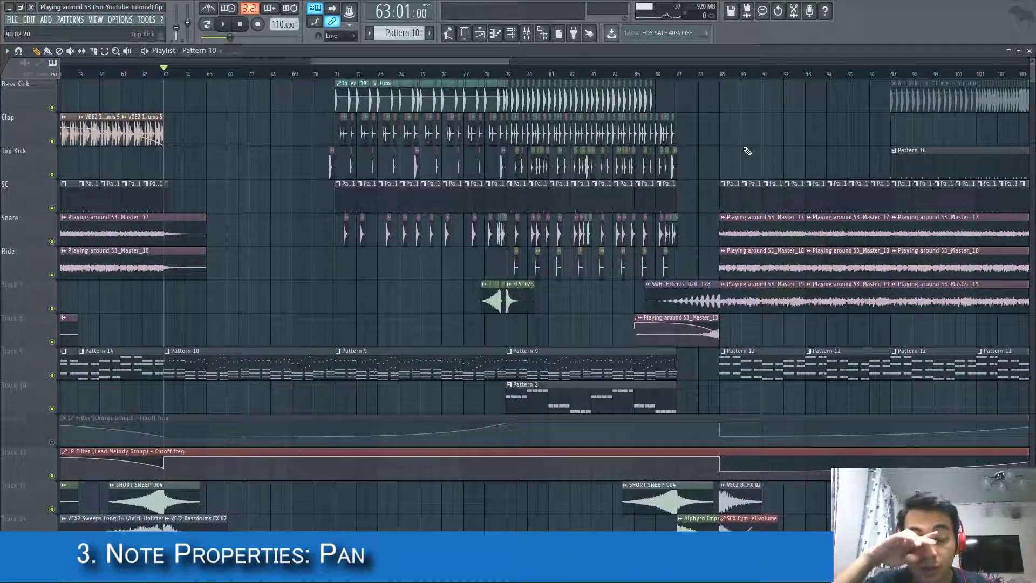
pyautogui.scroll(-1, 751, 193)
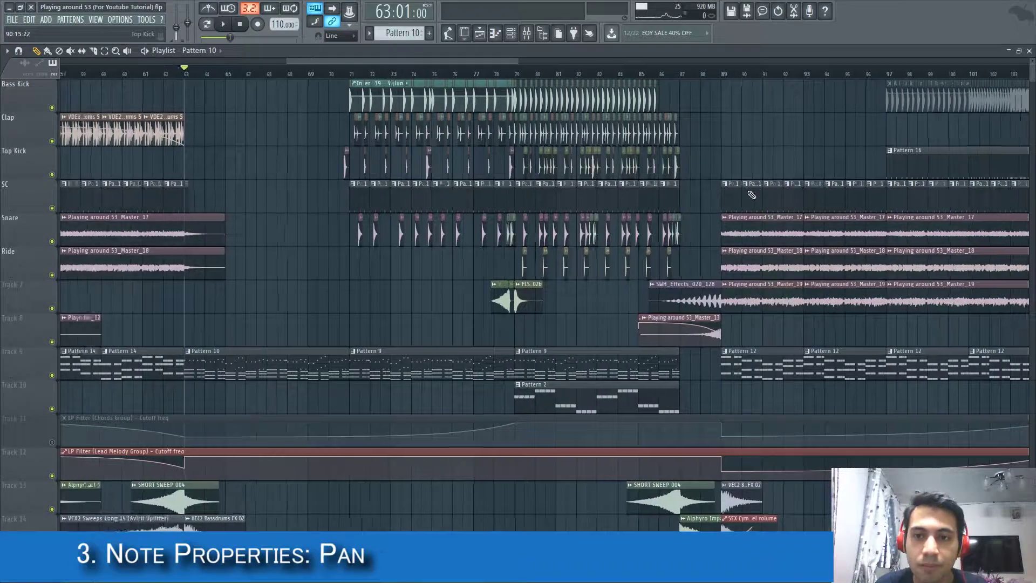
pyautogui.scroll(3, 400, 274)
pyautogui.scroll(-3, 592, 268)
pyautogui.scroll(3, 460, 278)
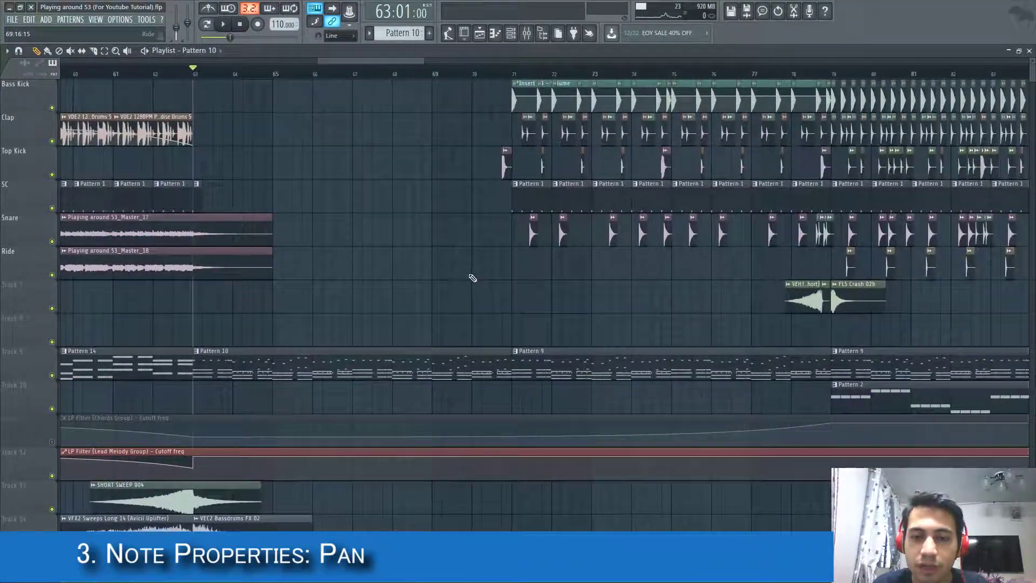
pyautogui.scroll(-3, 406, 287)
pyautogui.scroll(2, 717, 286)
pyautogui.scroll(-2, 598, 292)
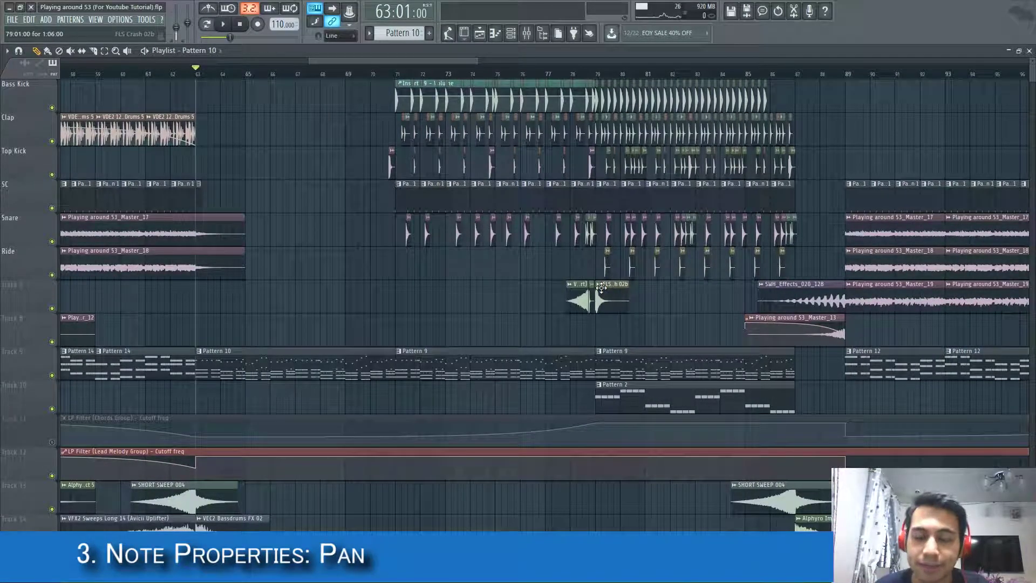
pyautogui.click(396, 73)
pyautogui.scroll(1, 384, 351)
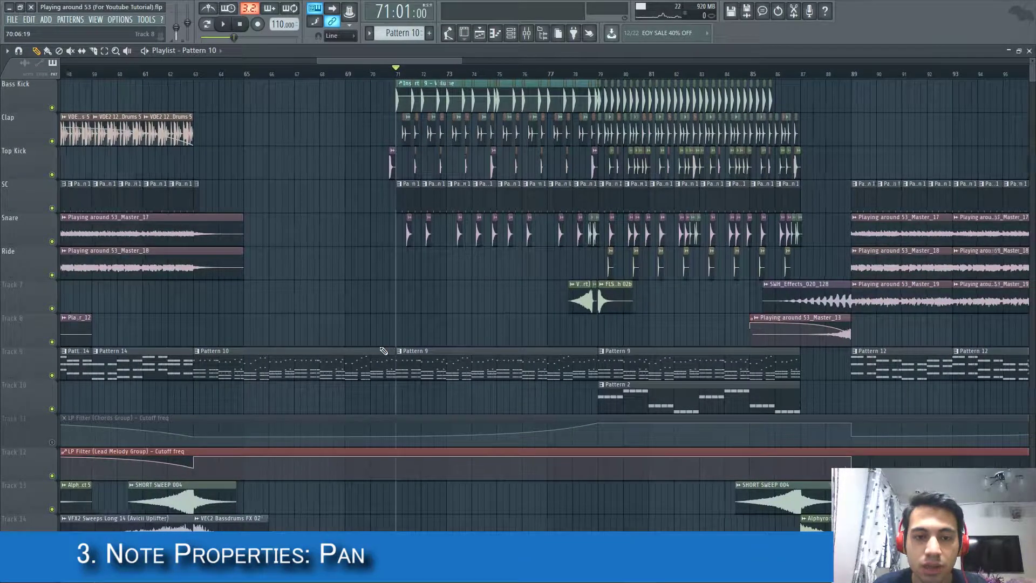
pyautogui.scroll(-1, 383, 351)
pyautogui.doubleClick(394, 370)
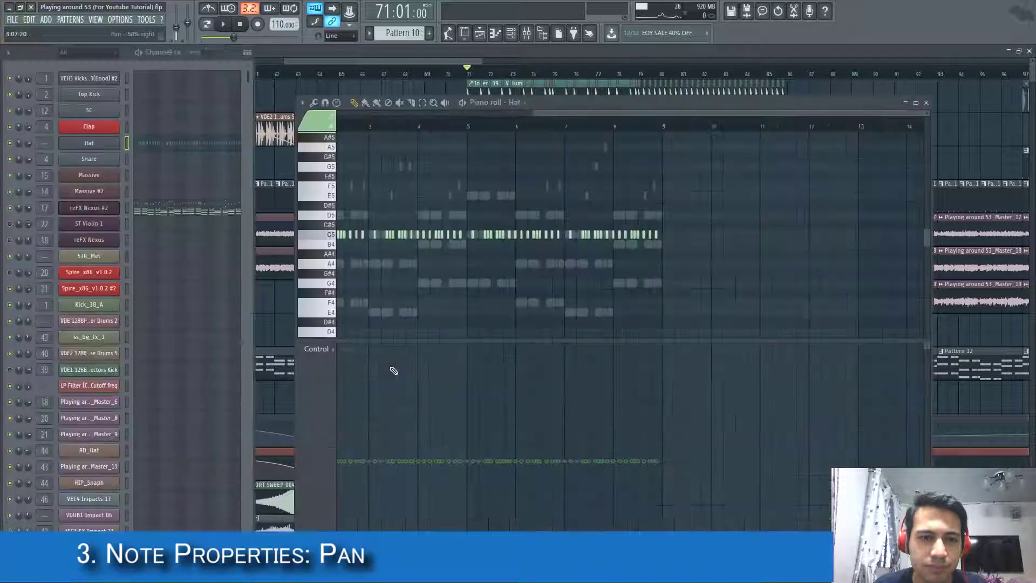
# Switch playback to pattern mode and play the first bars of Pattern 10 with the Hat notes' pan centred.
pyautogui.click(207, 25)
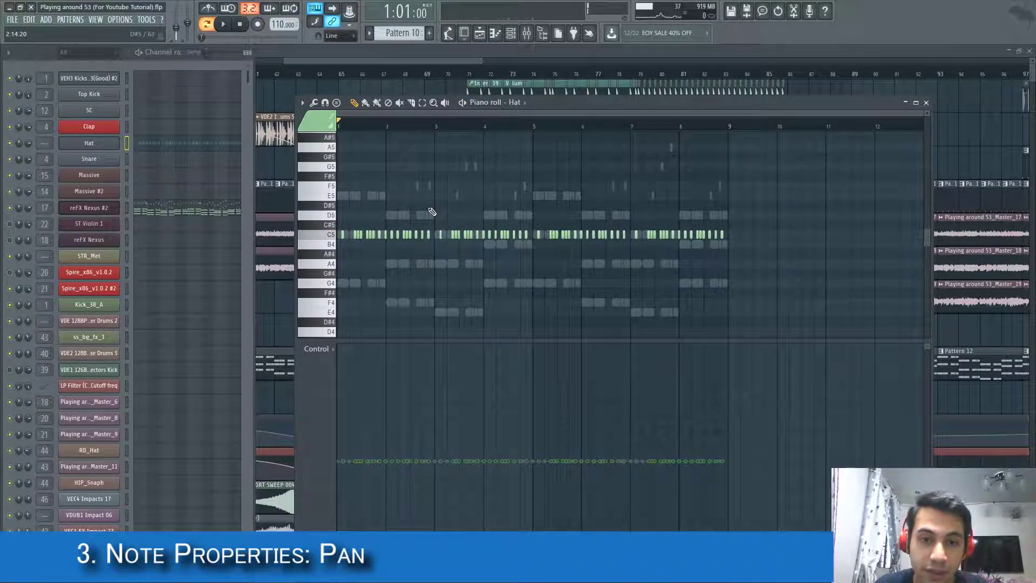
pyautogui.press('space')
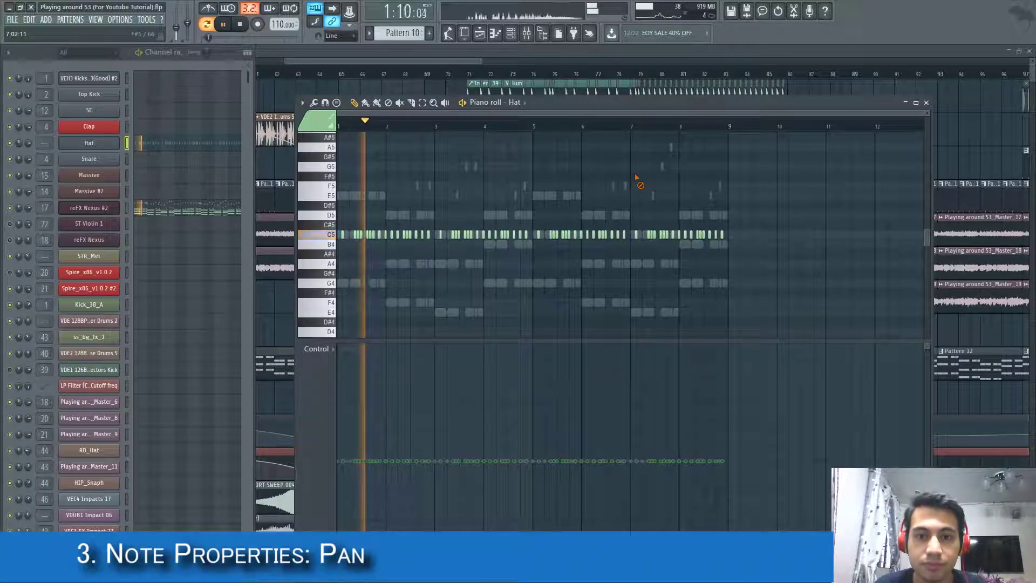
pyautogui.scroll(-1, 341, 230)
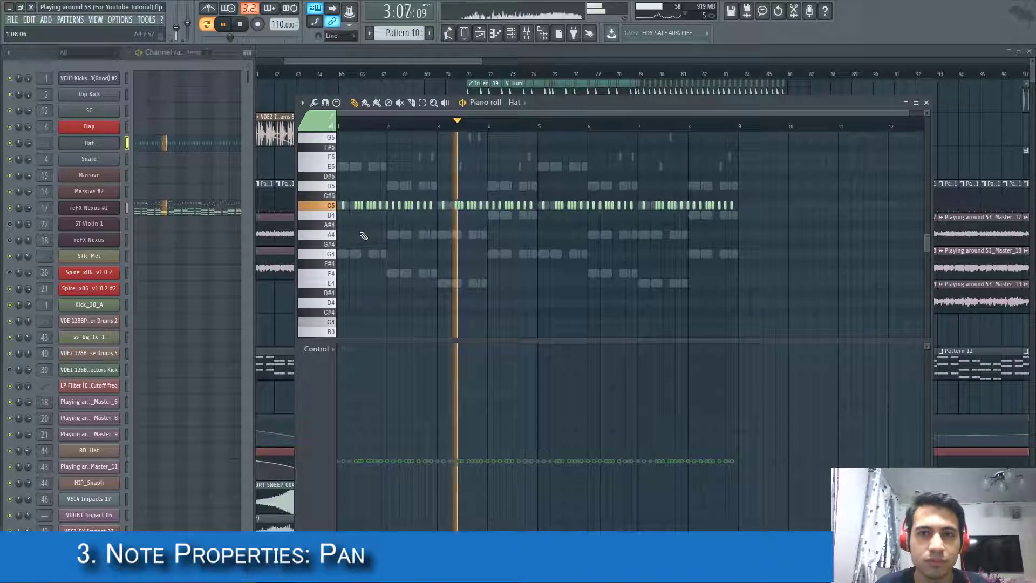
pyautogui.press('space')
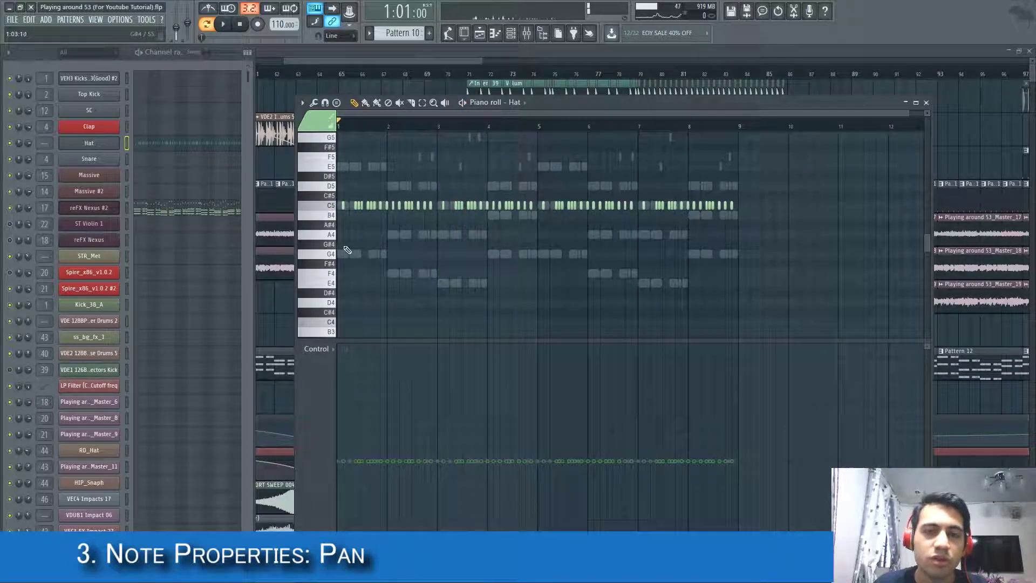
pyautogui.scroll(2, 432, 246)
pyautogui.scroll(-2, 406, 252)
pyautogui.scroll(-1, 369, 265)
pyautogui.scroll(2, 351, 273)
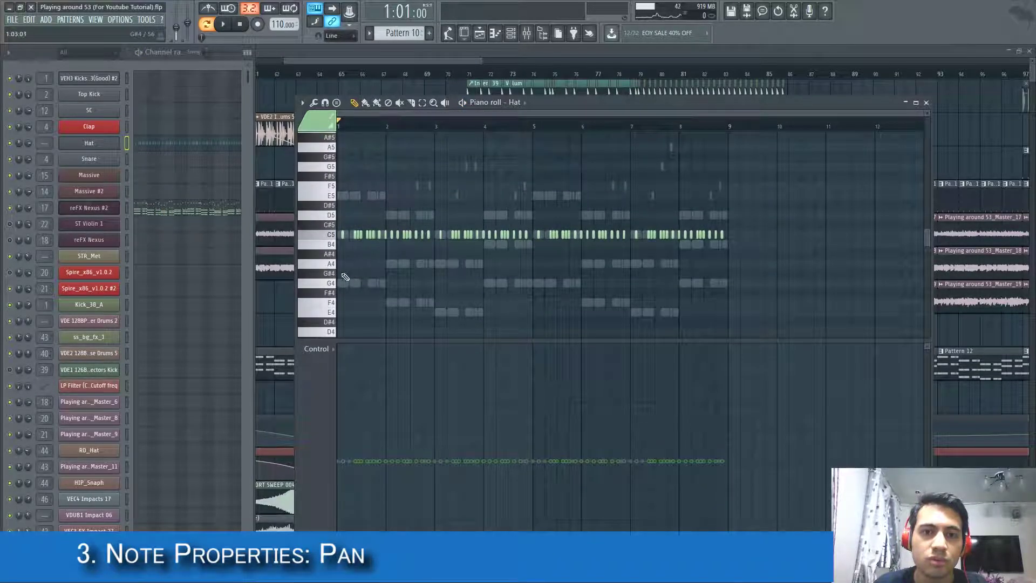
pyautogui.scroll(2, 330, 284)
pyautogui.scroll(-3, 330, 284)
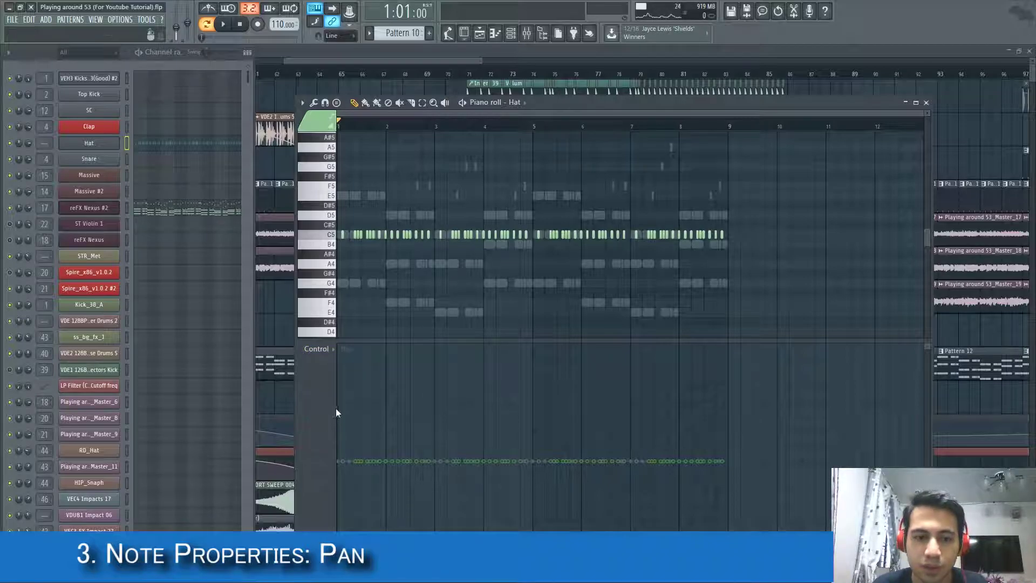
# Draw a single pan sweep from right to left across the Hat notes, try a steeper redraw over the first bars, and undo that redraw.
pyautogui.moveTo(340, 369)
pyautogui.mouseDown()
pyautogui.moveTo(494, 410)
pyautogui.moveTo(567, 507)
pyautogui.moveTo(614, 530)
pyautogui.moveTo(698, 527)
pyautogui.moveTo(719, 480)
pyautogui.mouseUp()
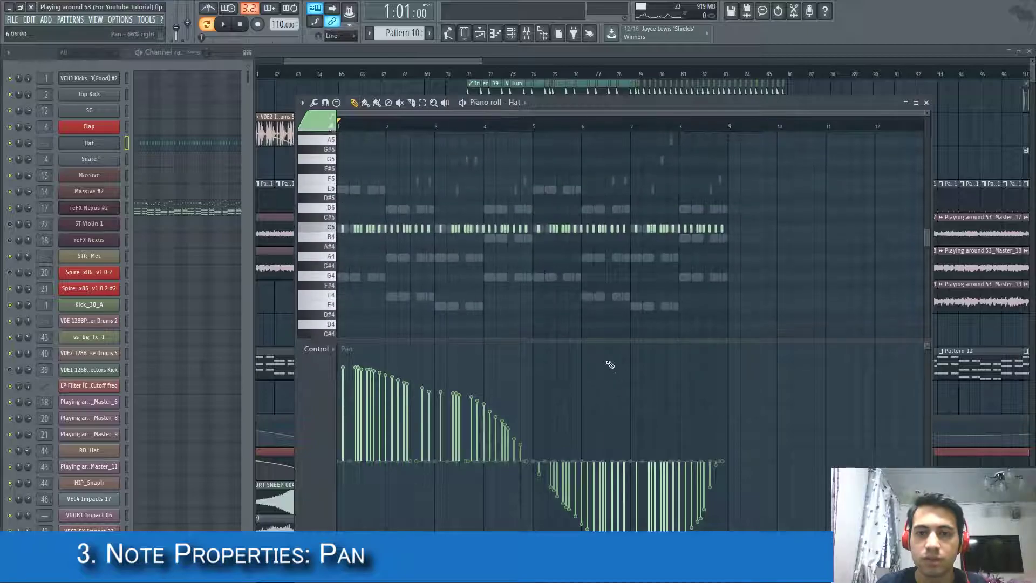
pyautogui.moveTo(347, 371)
pyautogui.mouseDown()
pyautogui.moveTo(391, 404)
pyautogui.moveTo(431, 514)
pyautogui.moveTo(467, 532)
pyautogui.moveTo(528, 532)
pyautogui.mouseUp()
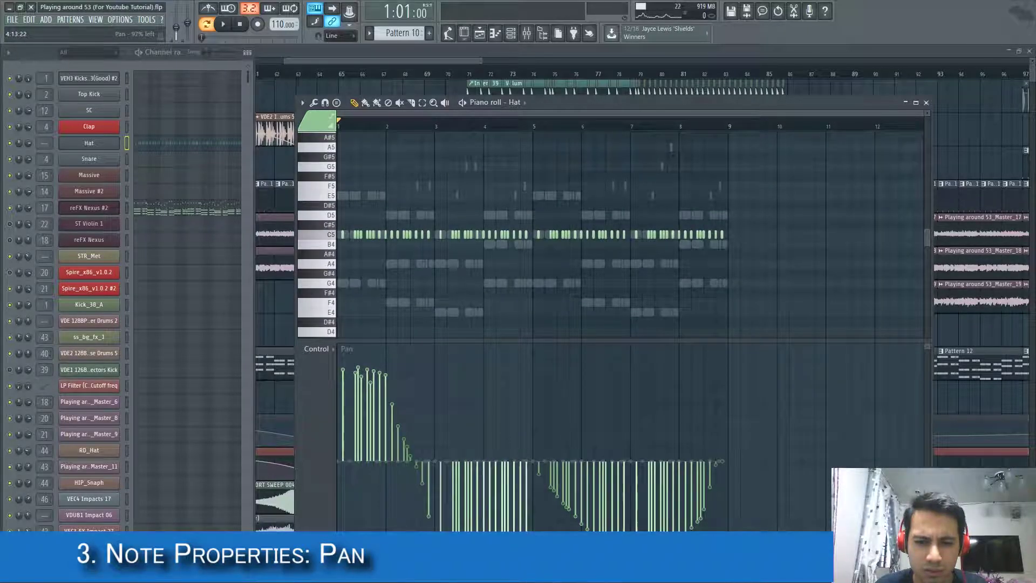
pyautogui.hotkey('ctrl', 'z')
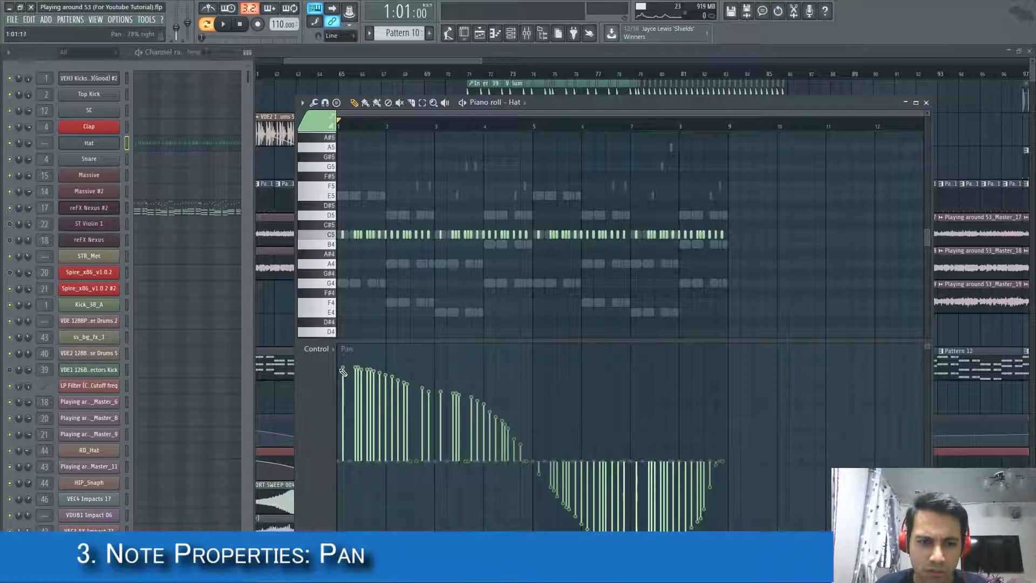
# Draw a pan wave across the Hat notes in bars 1 to 8, swinging right, left, right and left, and play it from bar 1.
pyautogui.moveTo(340, 370)
pyautogui.mouseDown()
pyautogui.moveTo(381, 410)
pyautogui.moveTo(450, 530)
pyautogui.moveTo(483, 532)
pyautogui.moveTo(523, 532)
pyautogui.moveTo(532, 470)
pyautogui.moveTo(592, 372)
pyautogui.moveTo(621, 400)
pyautogui.moveTo(693, 534)
pyautogui.moveTo(719, 539)
pyautogui.moveTo(728, 580)
pyautogui.mouseUp()
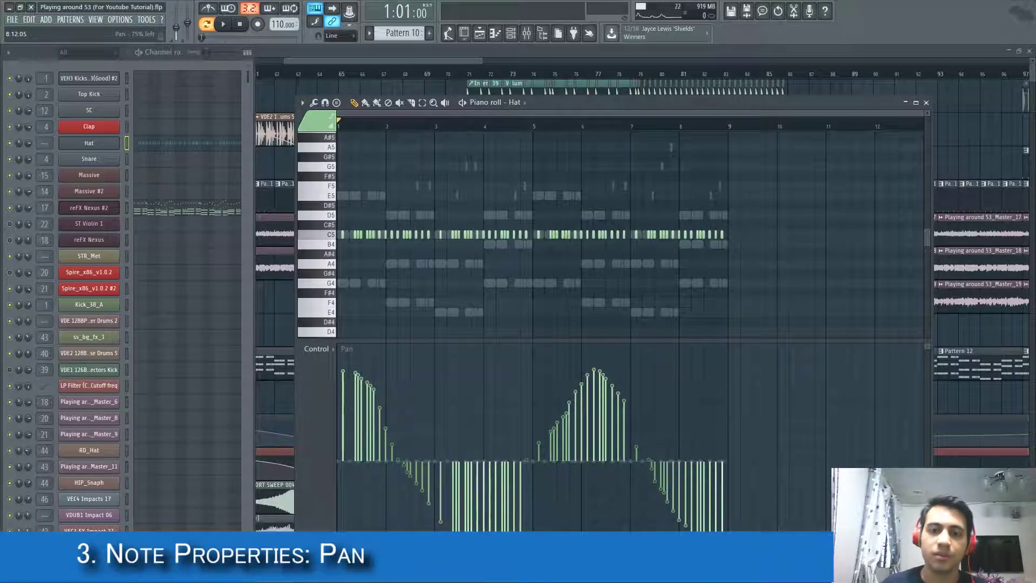
pyautogui.scroll(-2, 382, 195)
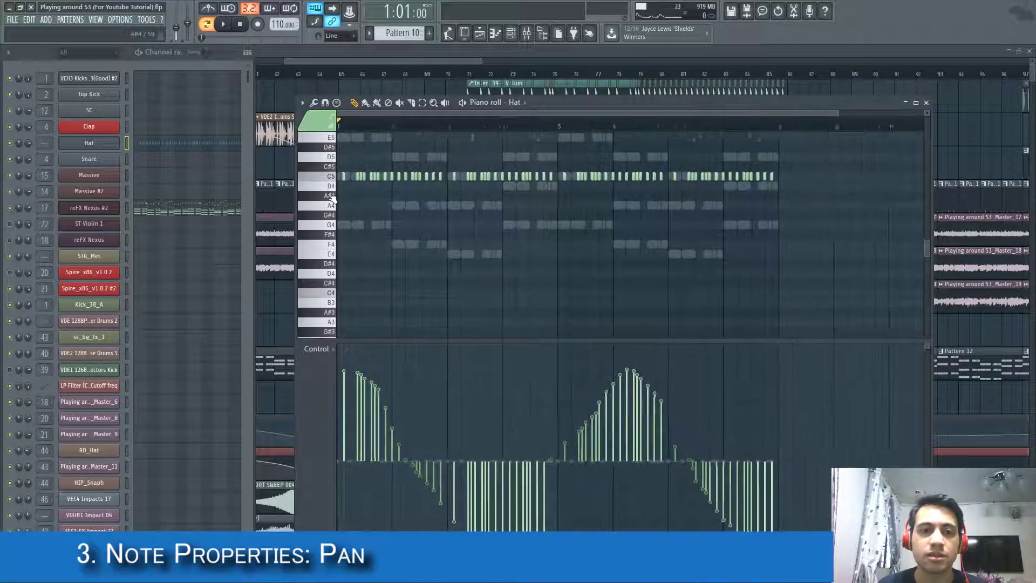
pyautogui.press('space')
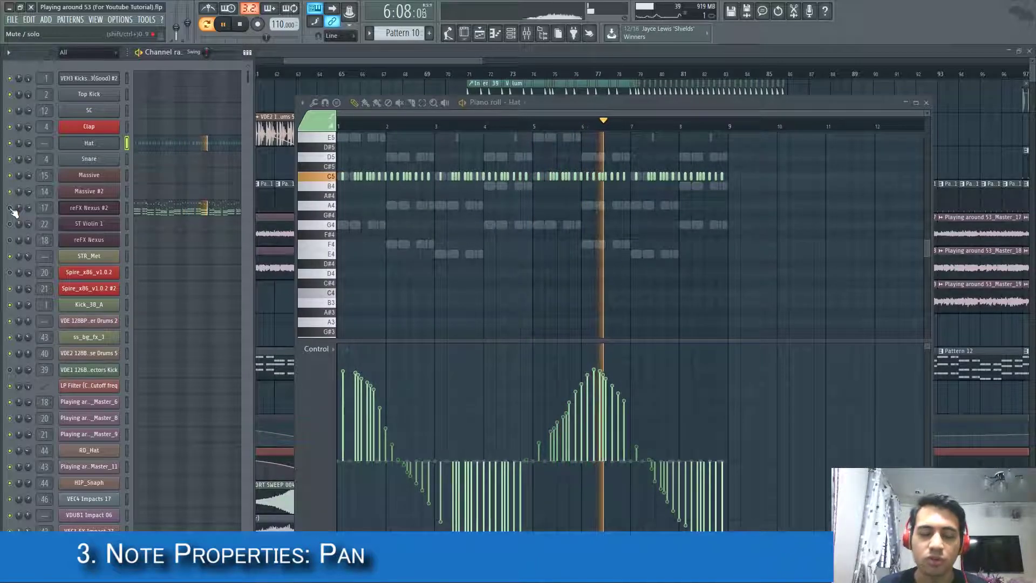
pyautogui.press('space')
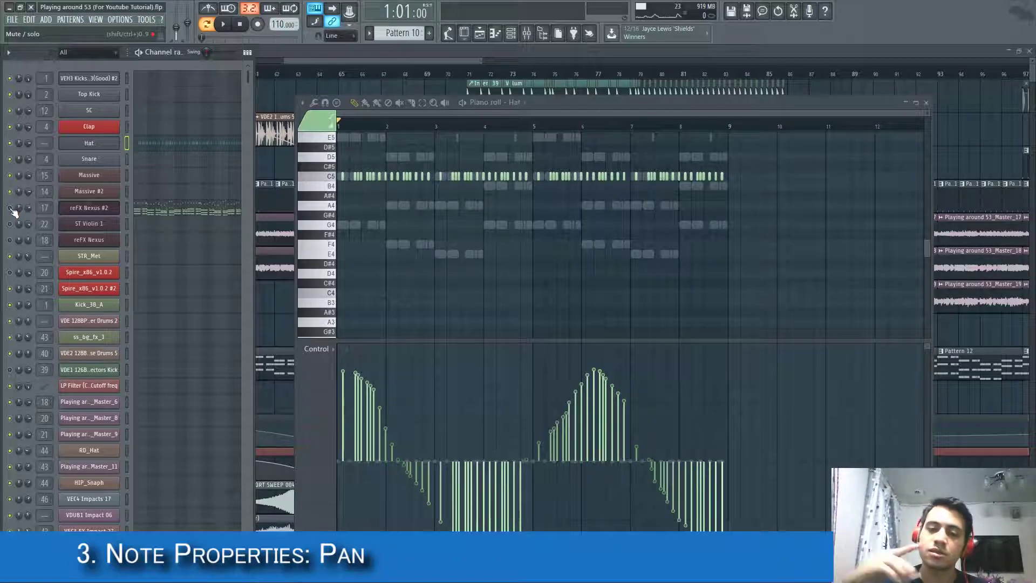
# Leave the Hat piano roll for the playlist and look over the arrangement between about bars 45 and 125.
pyautogui.click(967, 114)
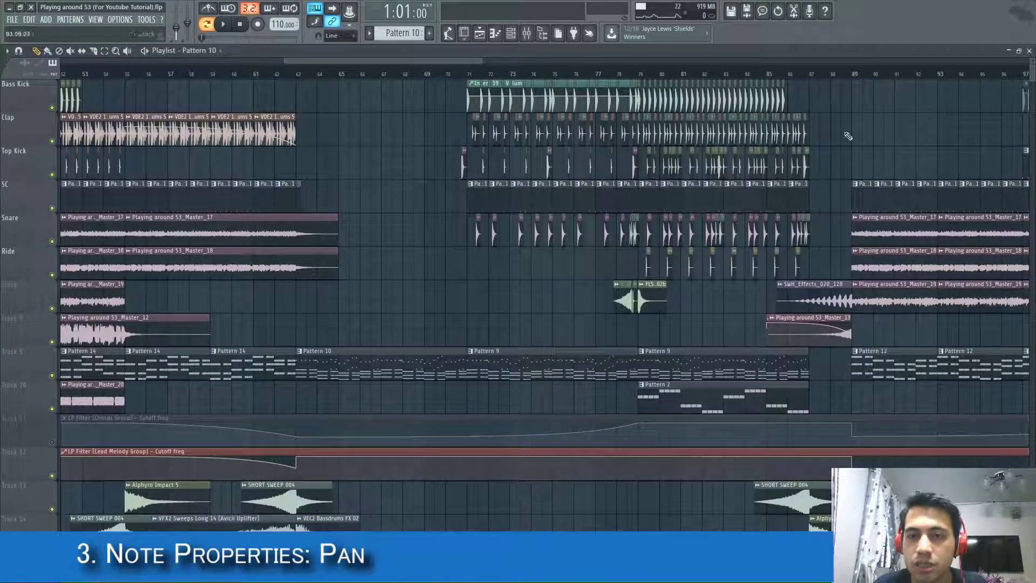
pyautogui.hscroll(4, 848, 137)
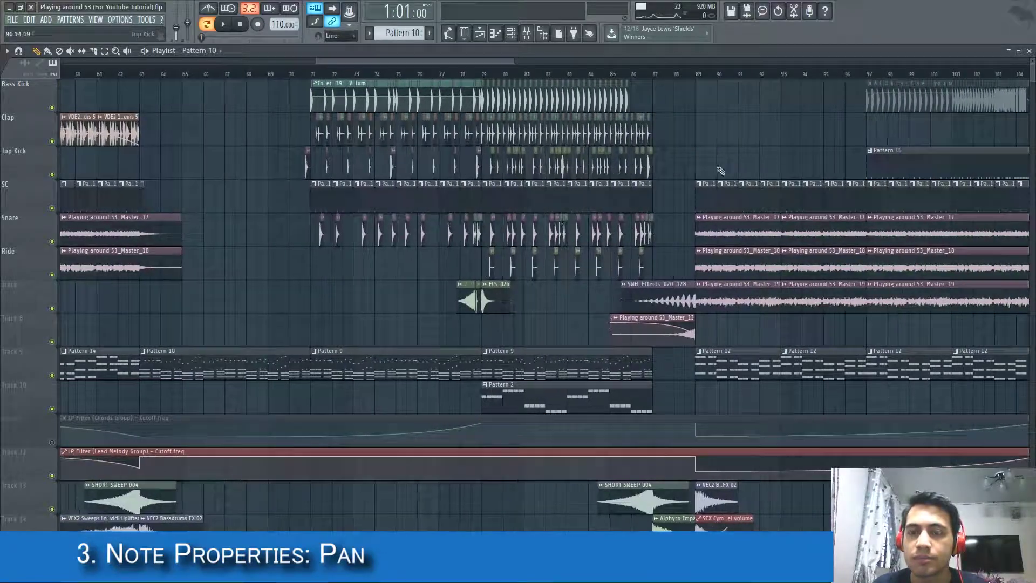
pyautogui.scroll(-4, 444, 208)
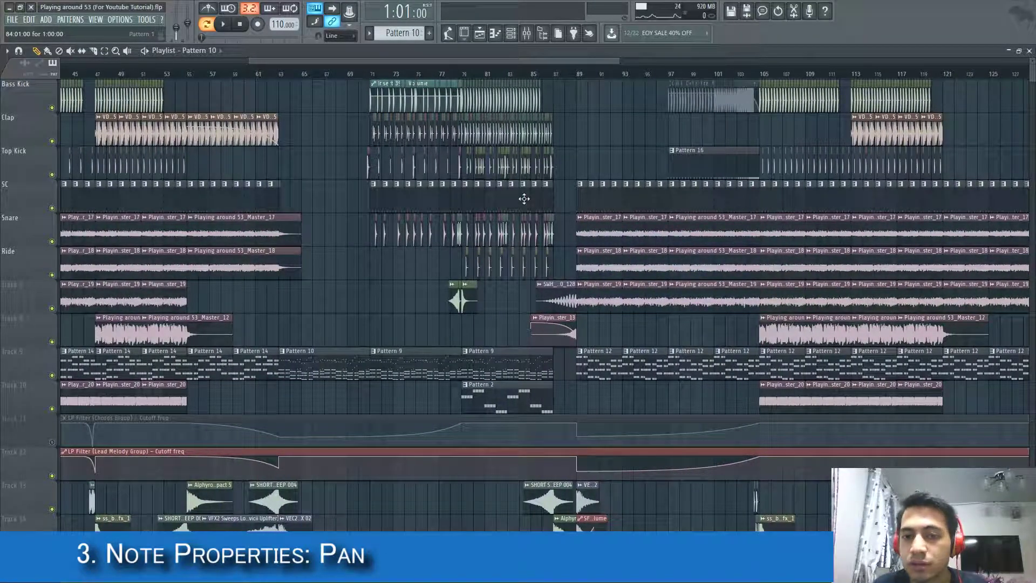
pyautogui.scroll(3, 546, 178)
pyautogui.scroll(-3, 631, 145)
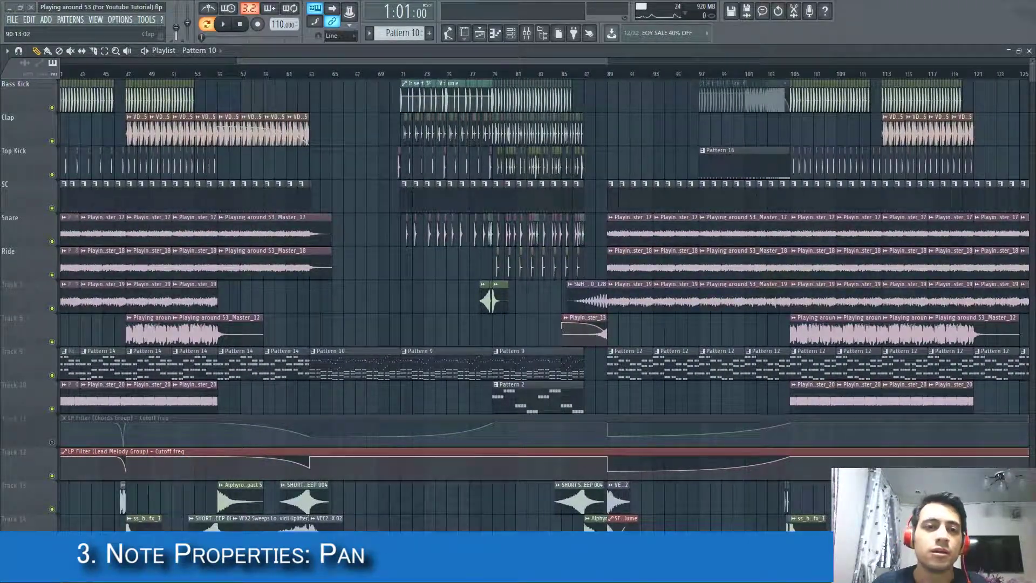